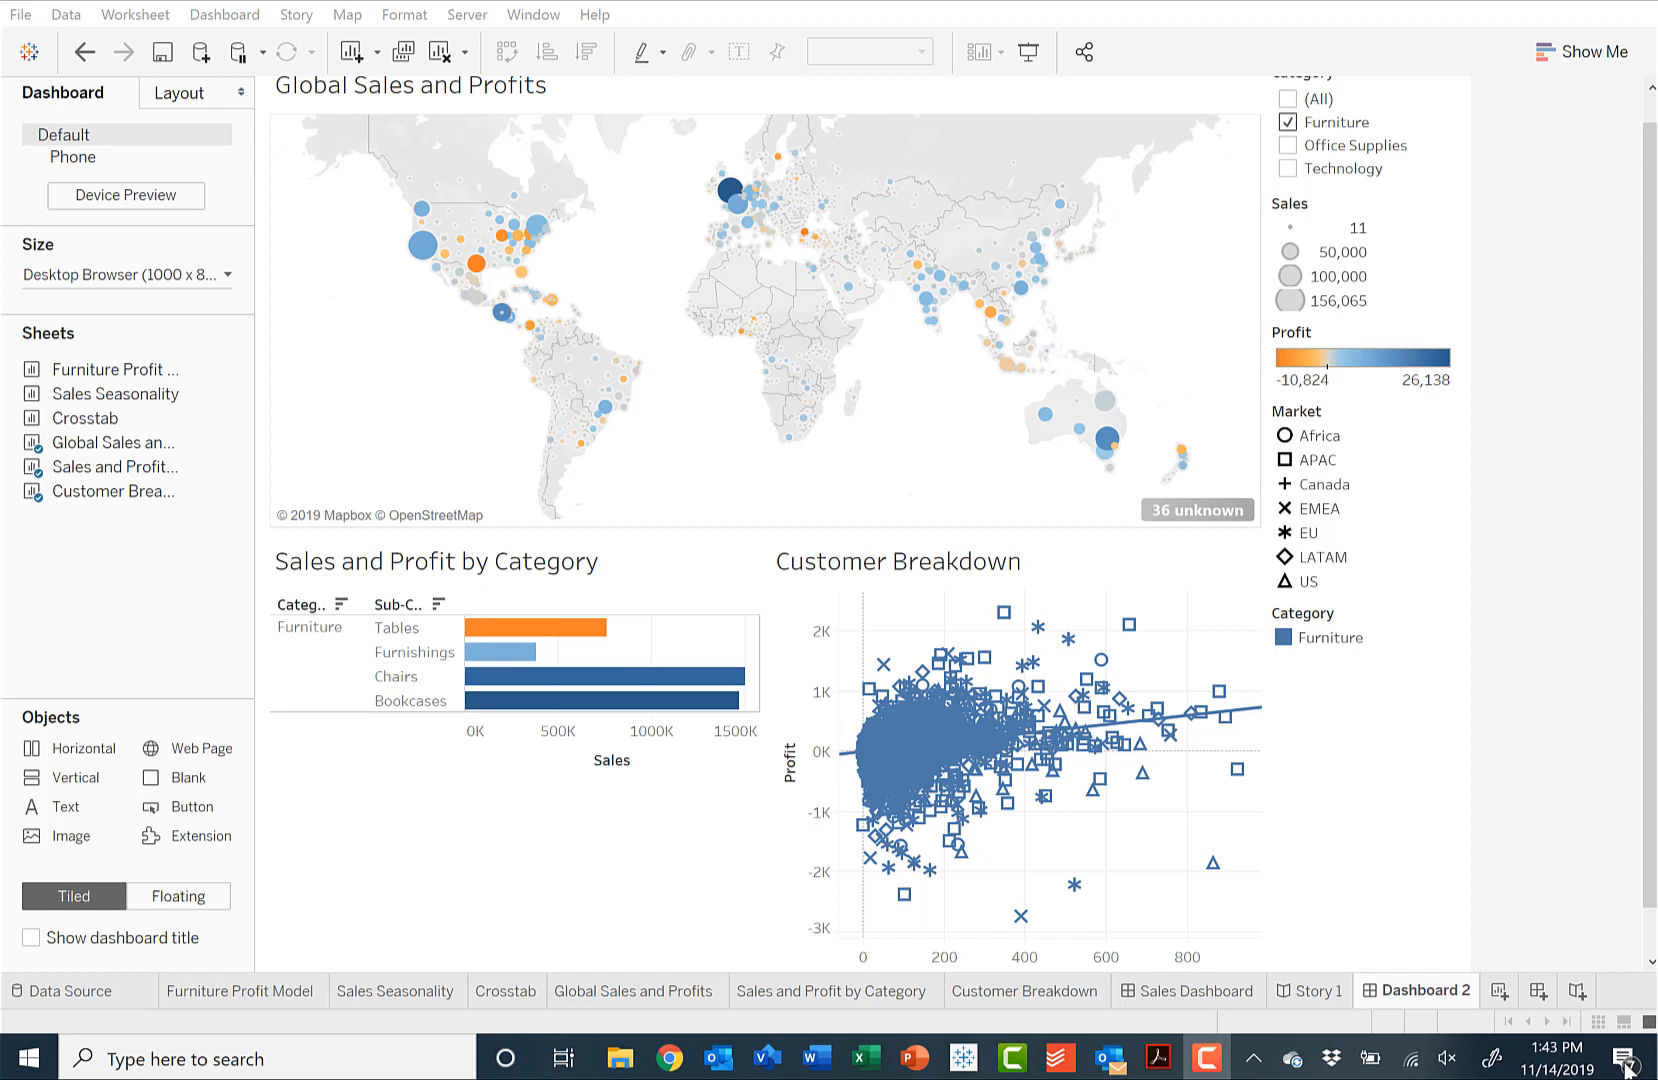
- Open Story 1 to examine its story points and layout
{"action": "left_click", "coordinate": [1200, 880]}
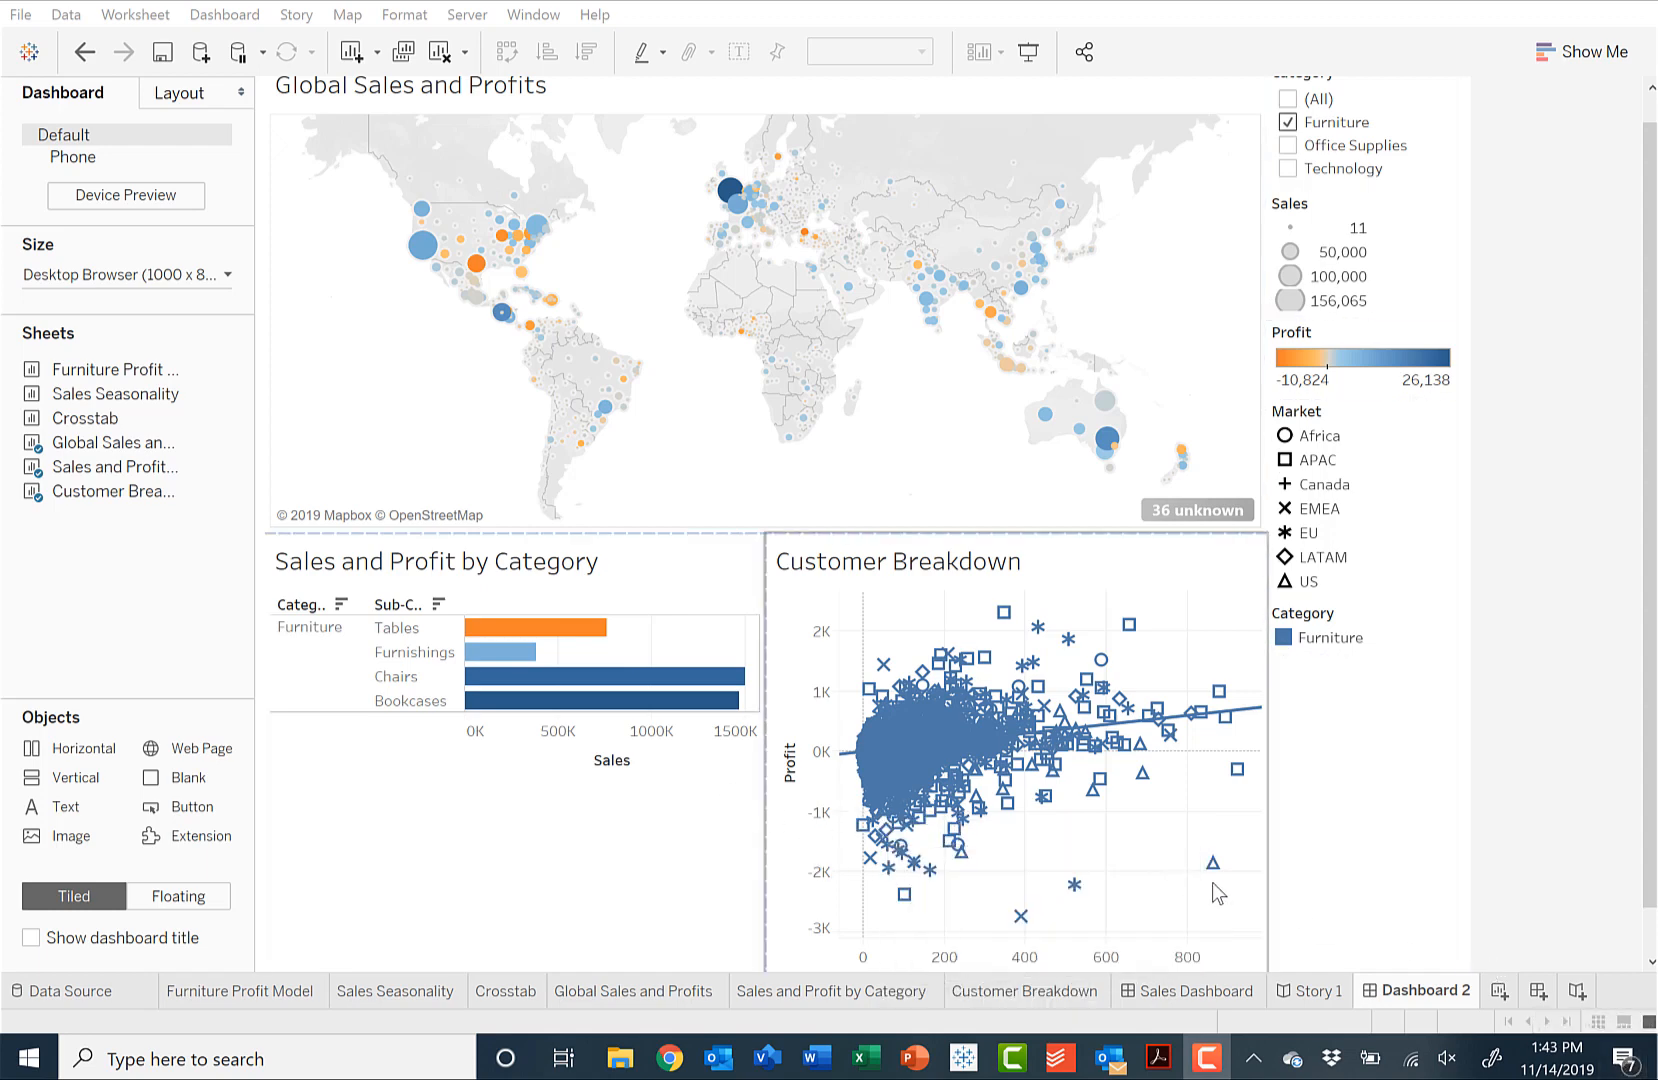
{"action": "left_click", "coordinate": [1268, 920]}
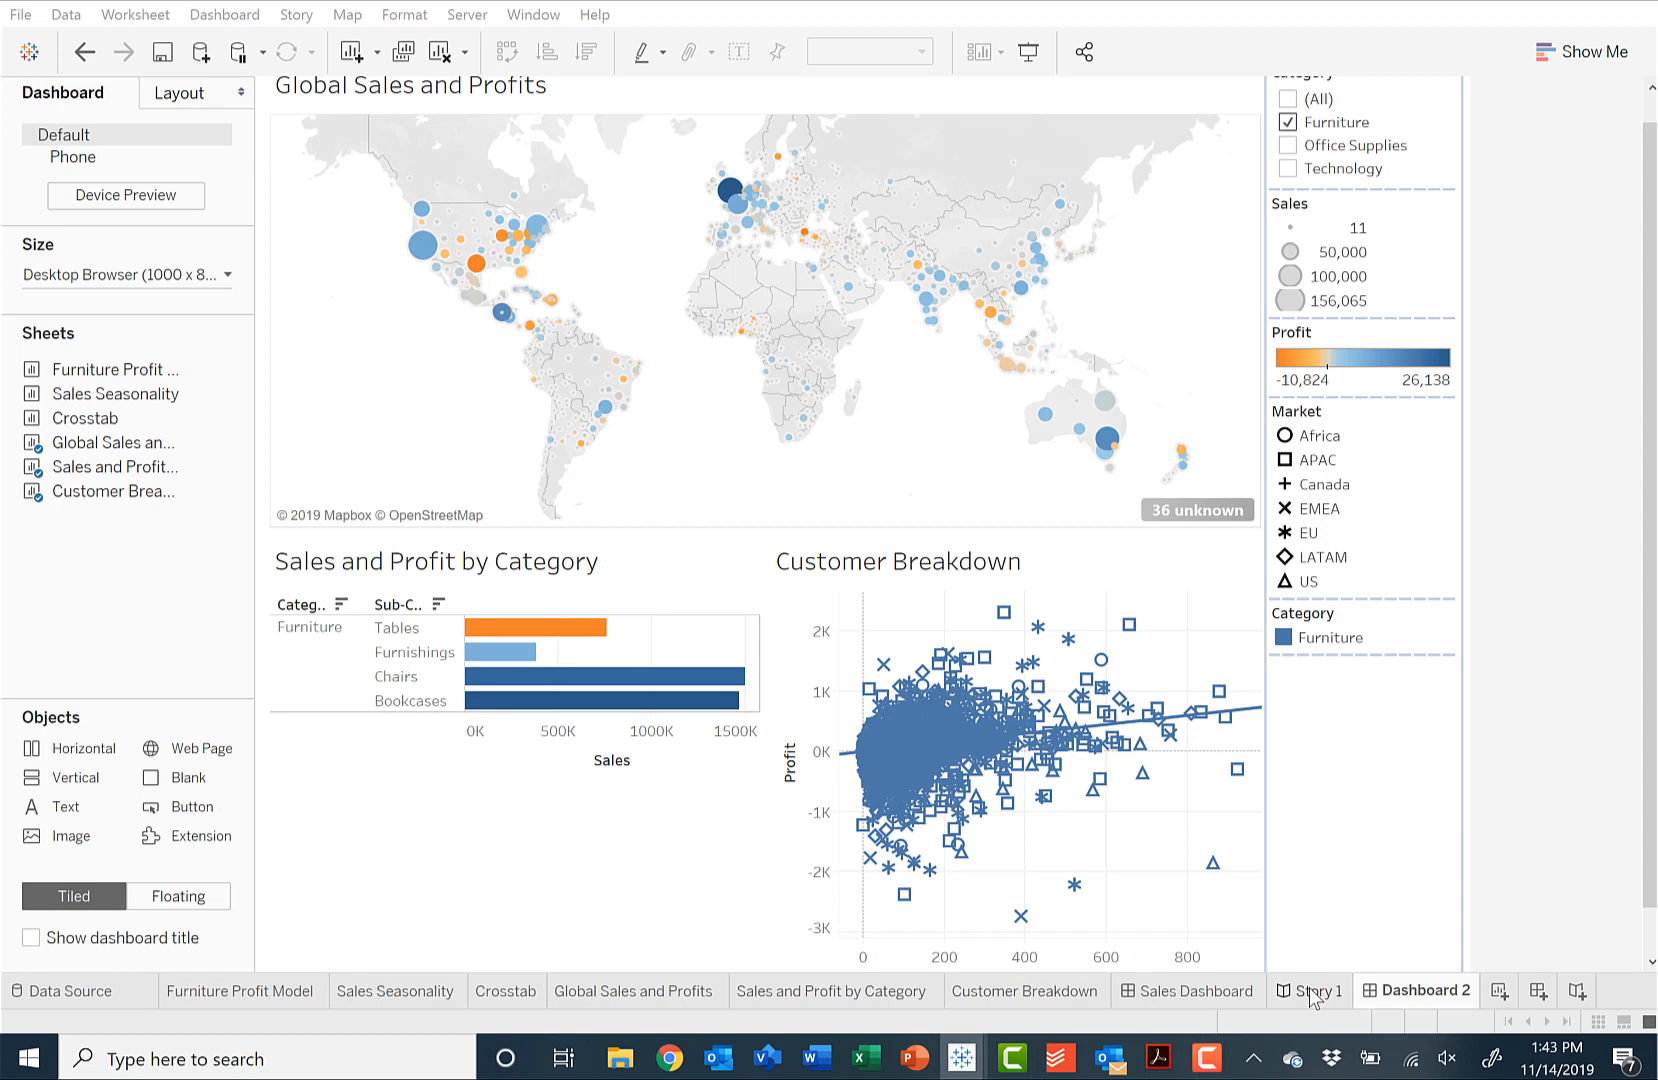
{"action": "left_click", "coordinate": [1311, 991]}
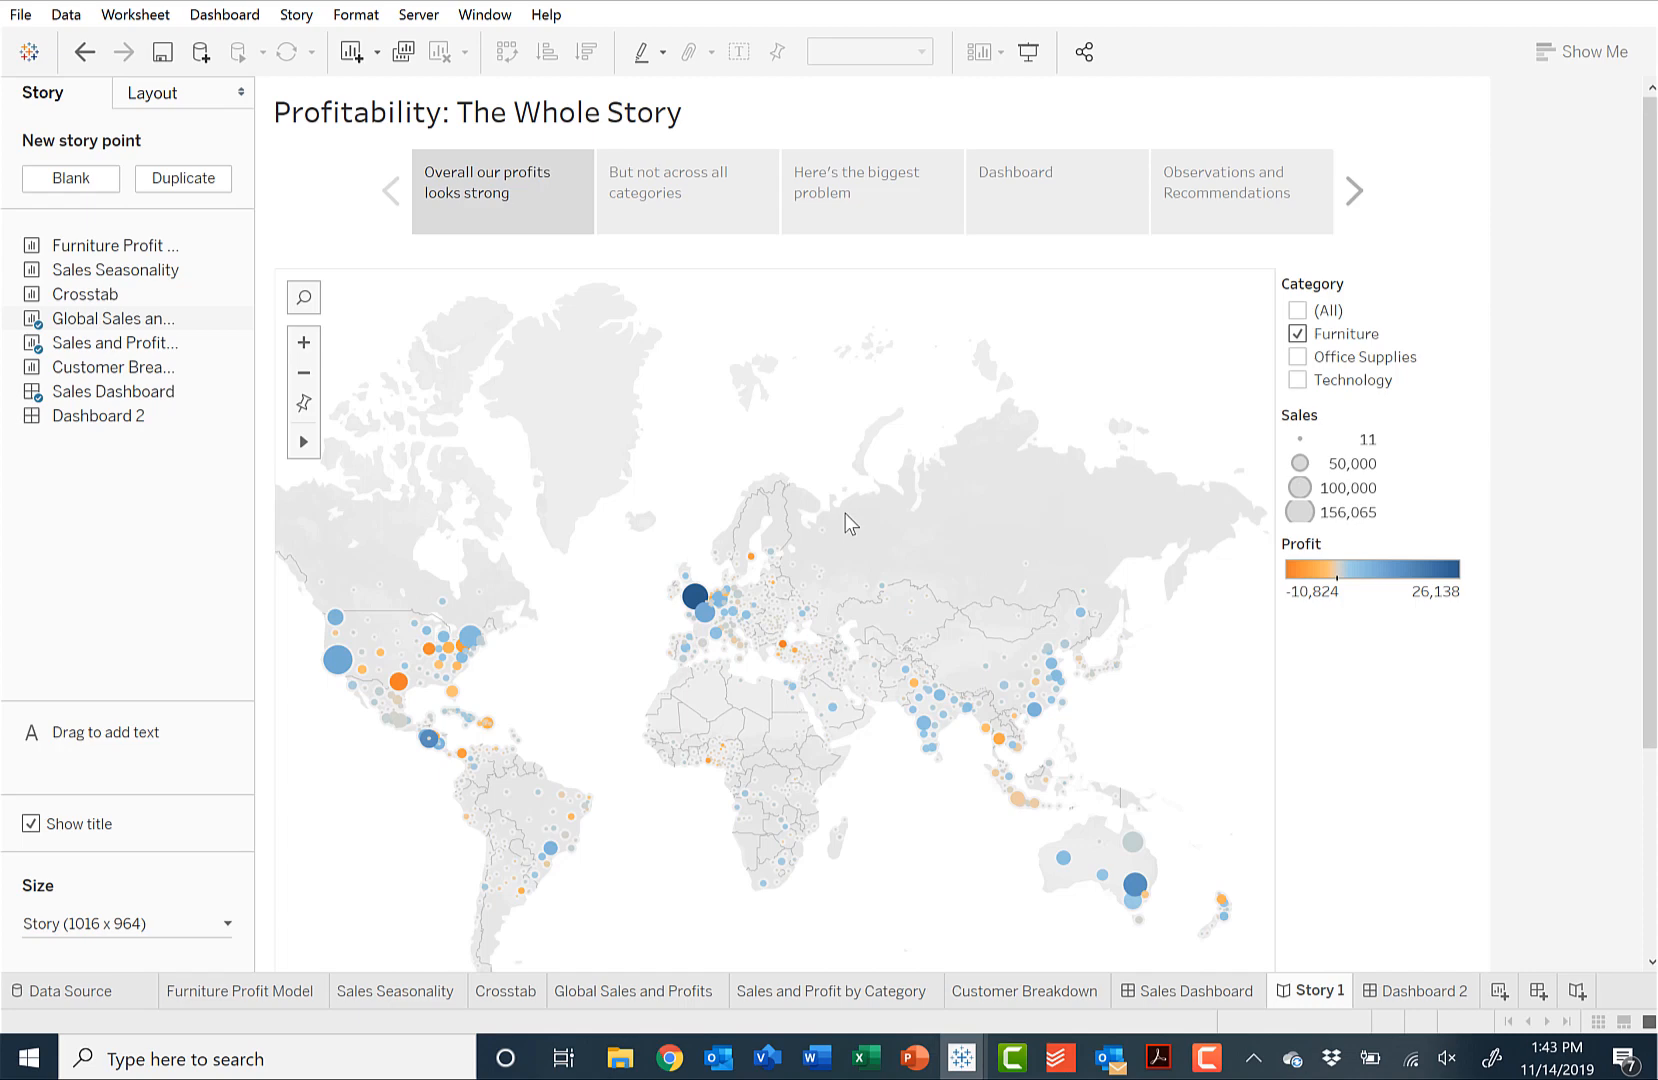
{"action": "mouse_move", "coordinate": [827, 537]}
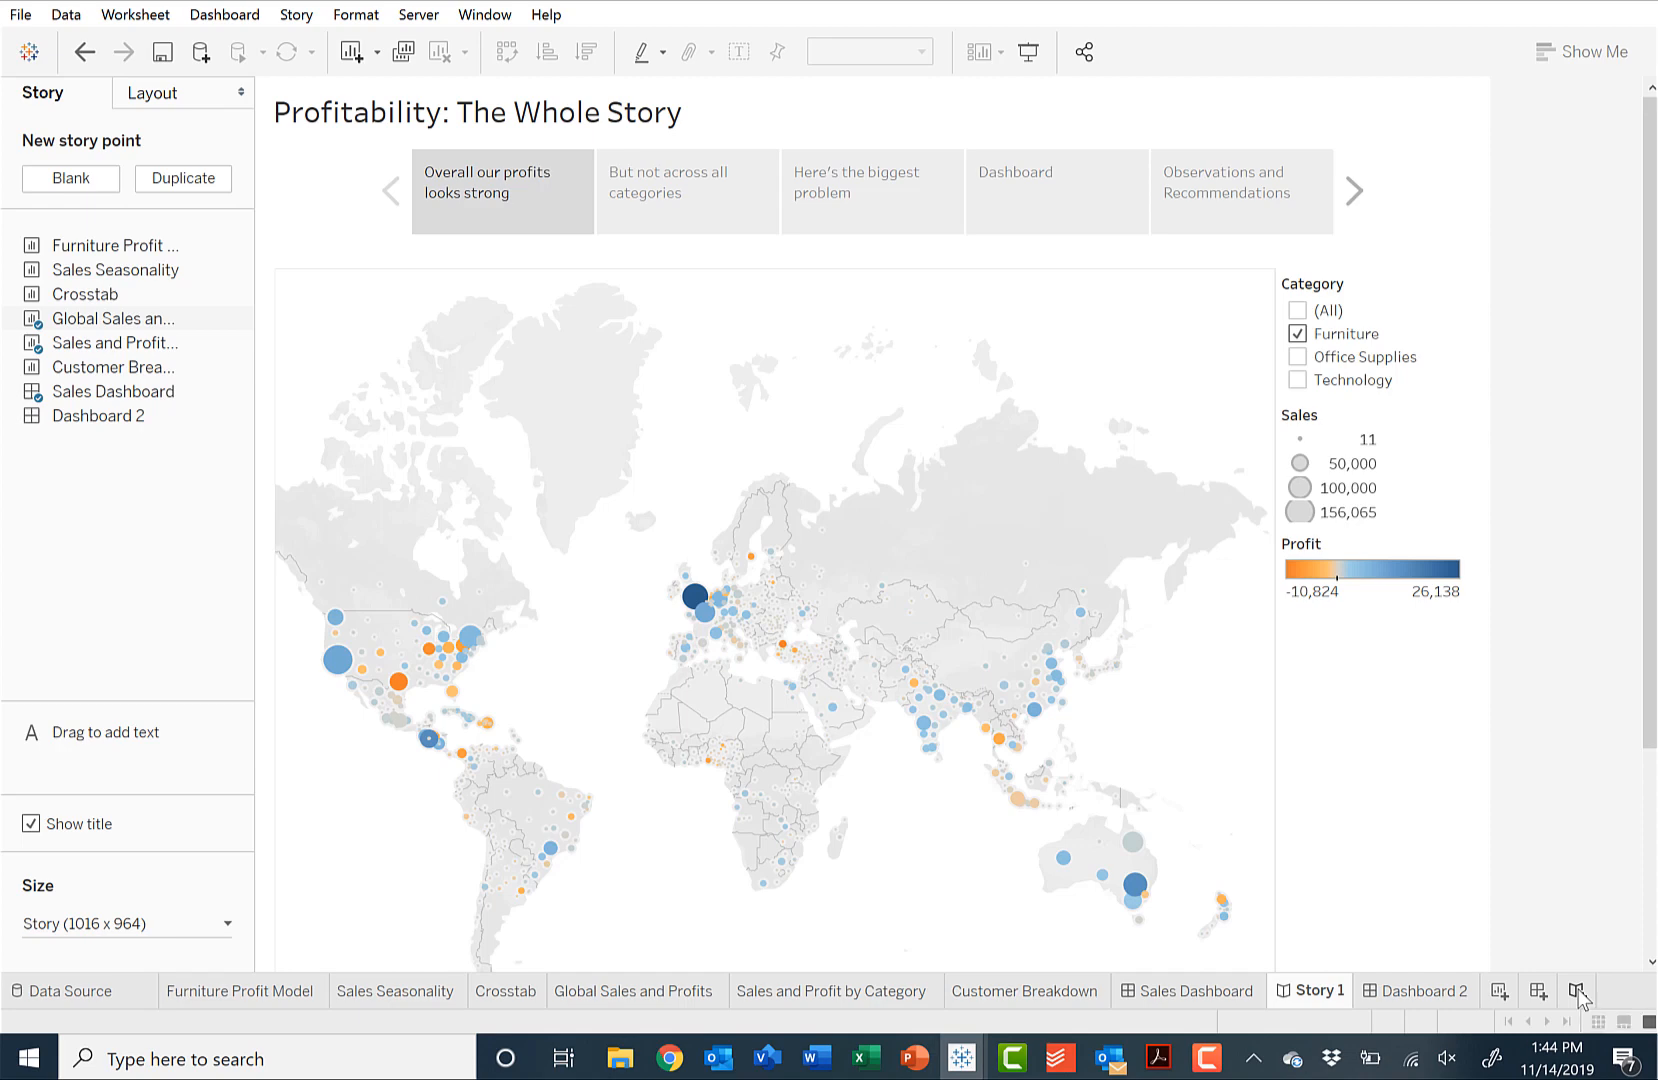
- Create a new story and place the Global Sales and Profits sheet in its first story point
{"action": "left_click", "coordinate": [1578, 992]}
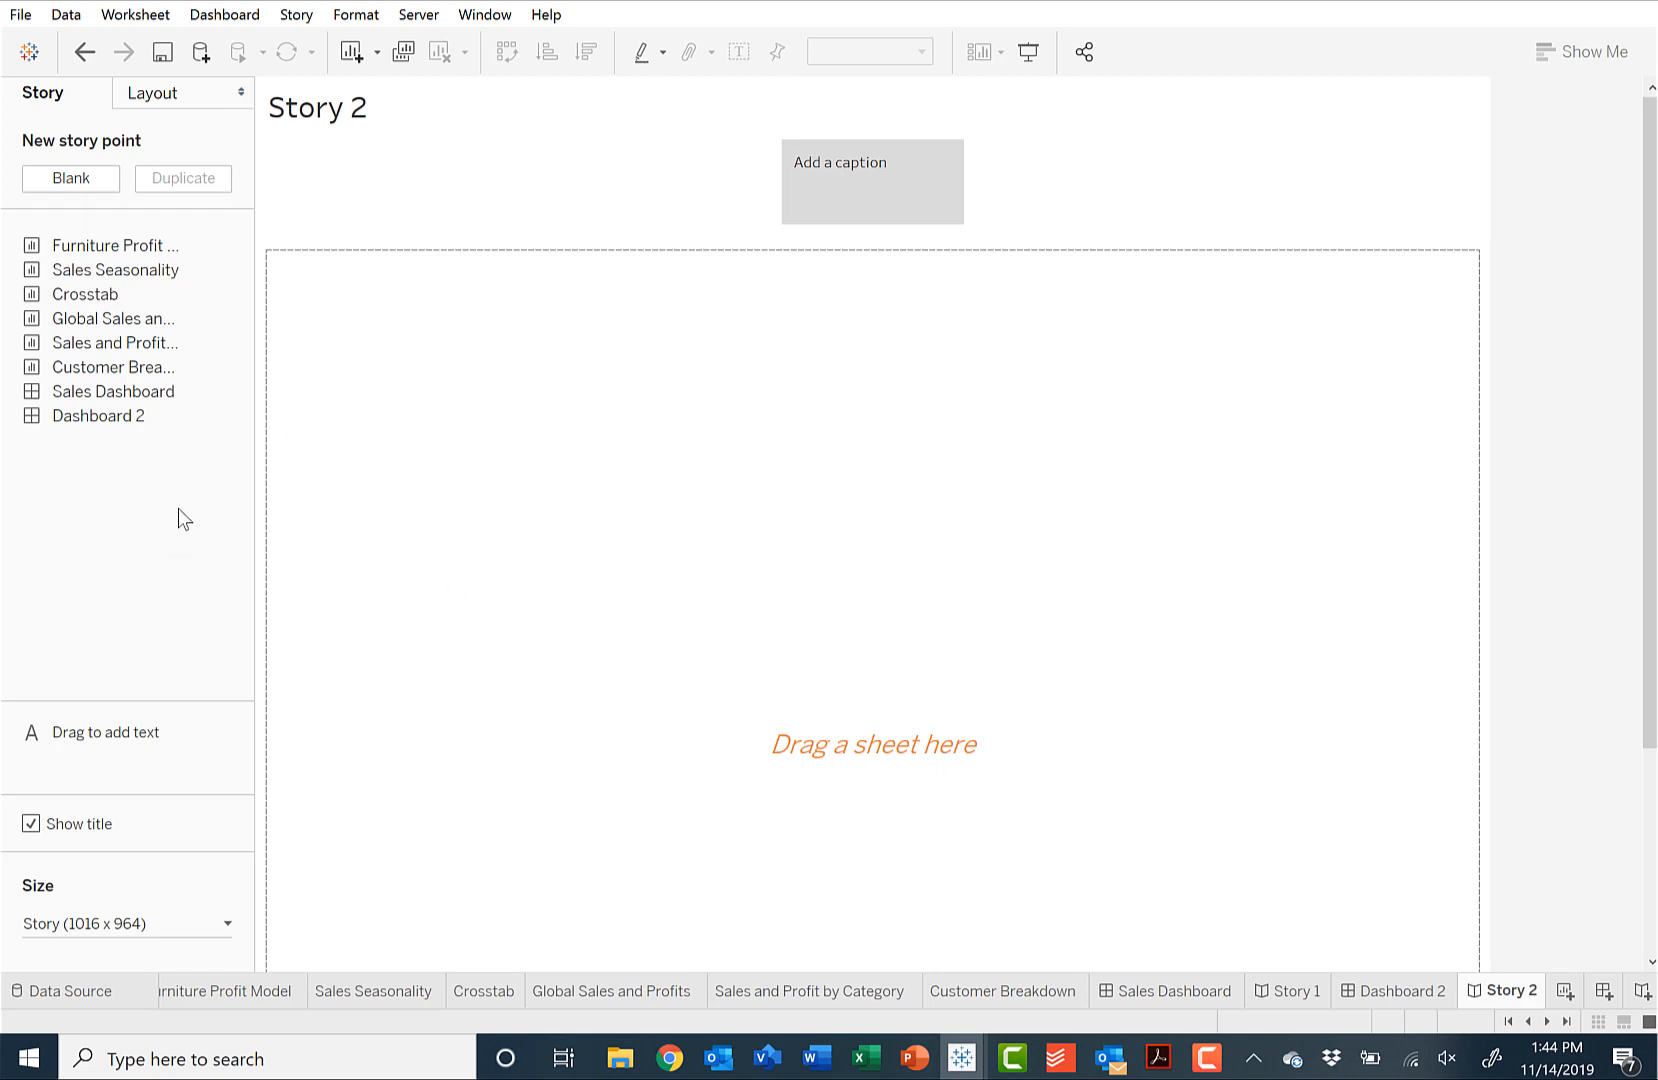
{"action": "mouse_move", "coordinate": [100, 327]}
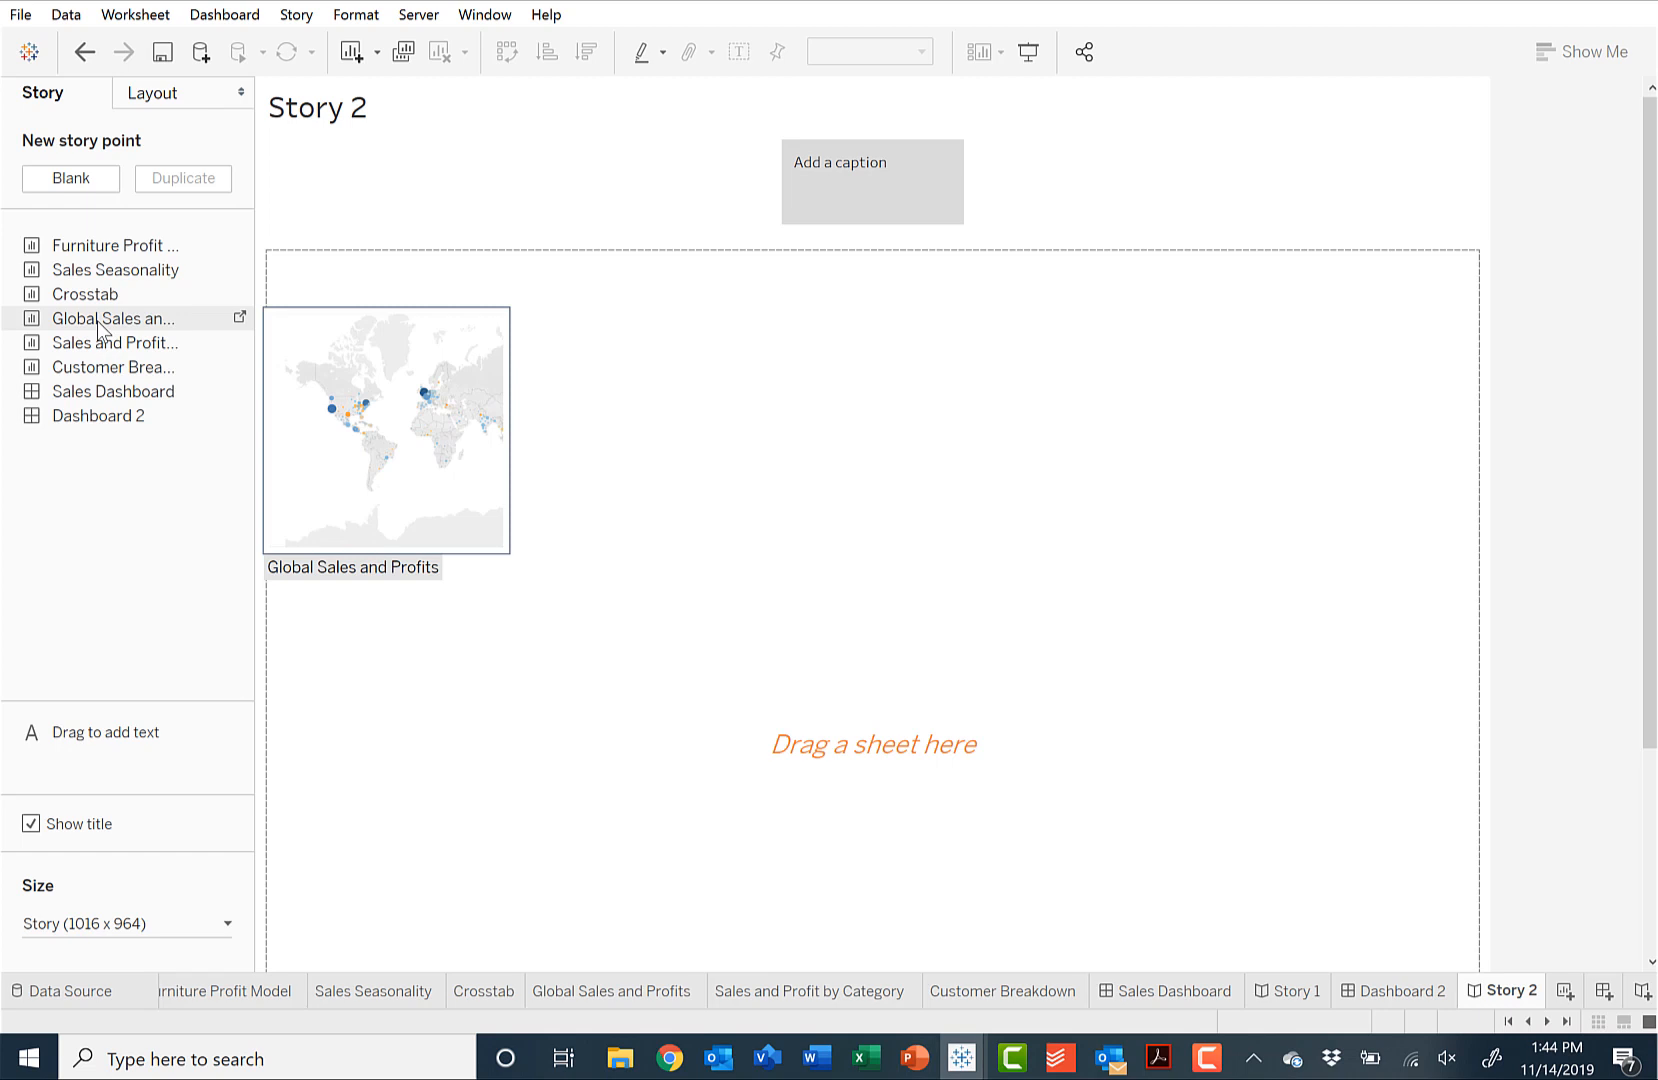
{"action": "left_click_drag", "start_coordinate": [99, 322], "coordinate": [864, 750]}
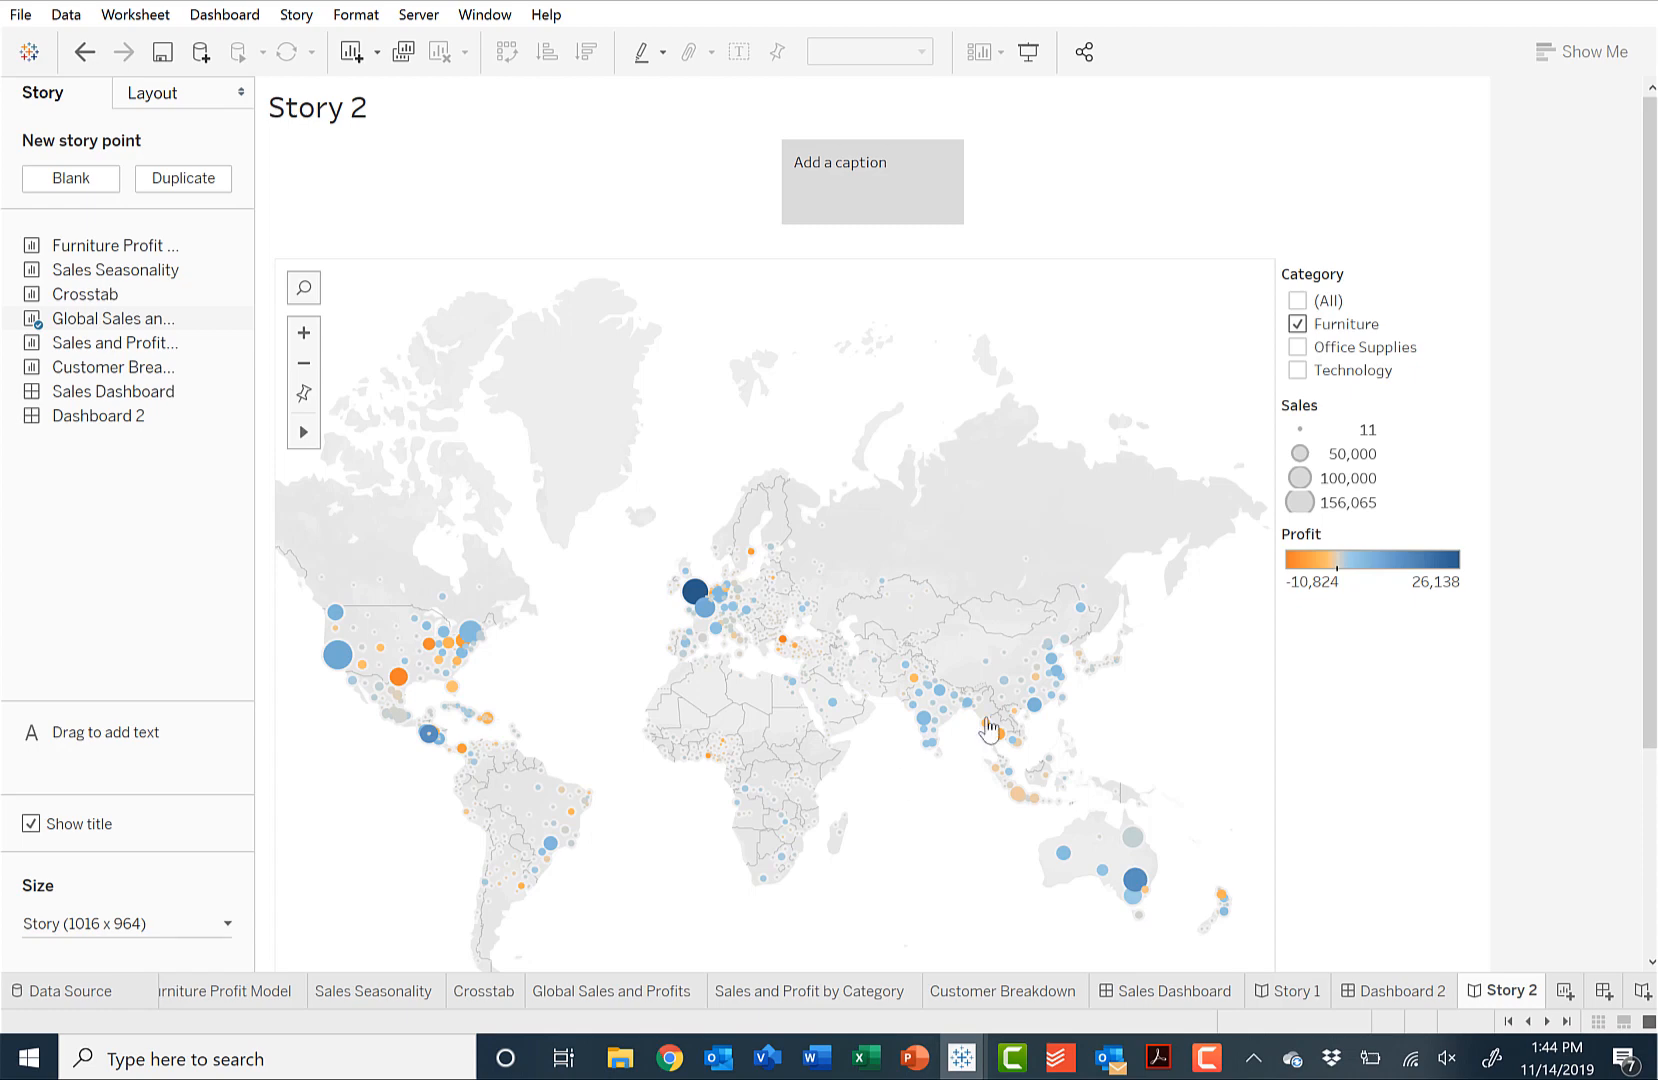
{"action": "mouse_move", "coordinate": [1008, 775]}
- Caption the first story point "Sales are Strong"
{"action": "left_click", "coordinate": [879, 180]}
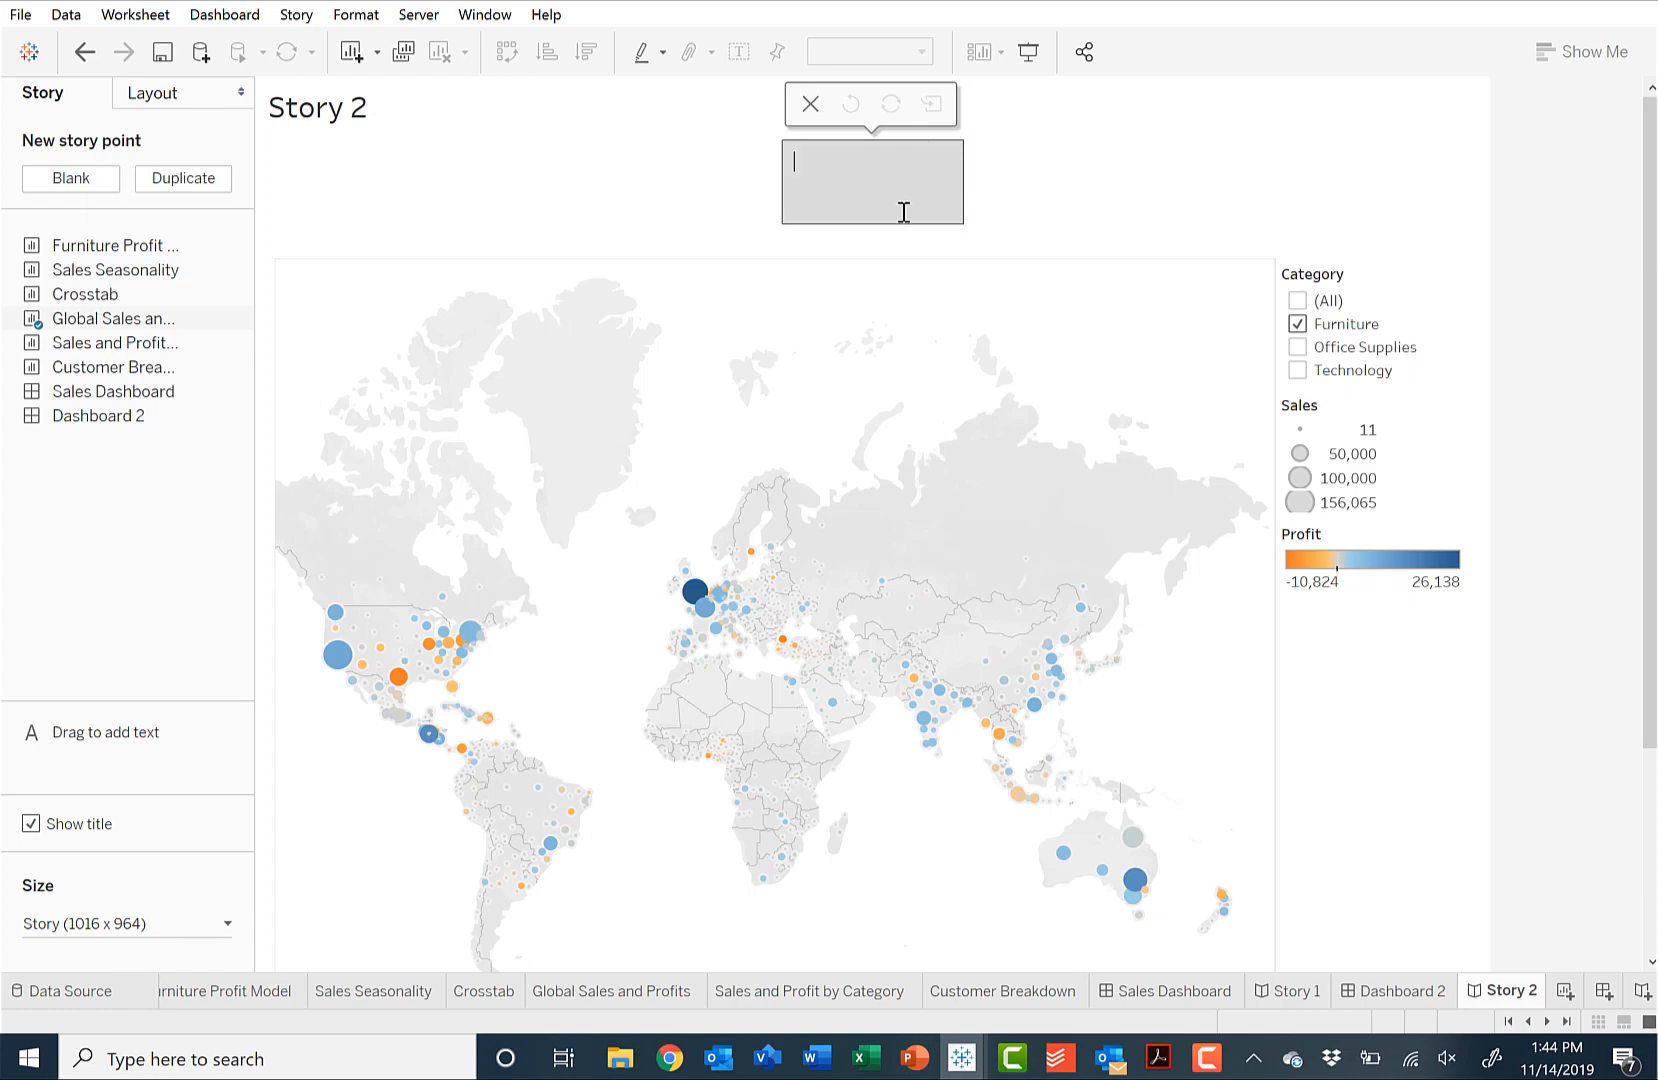
{"action": "type", "text": "Sales"}
{"action": "type", "text": "are Strong"}
{"action": "key", "text": "Return"}
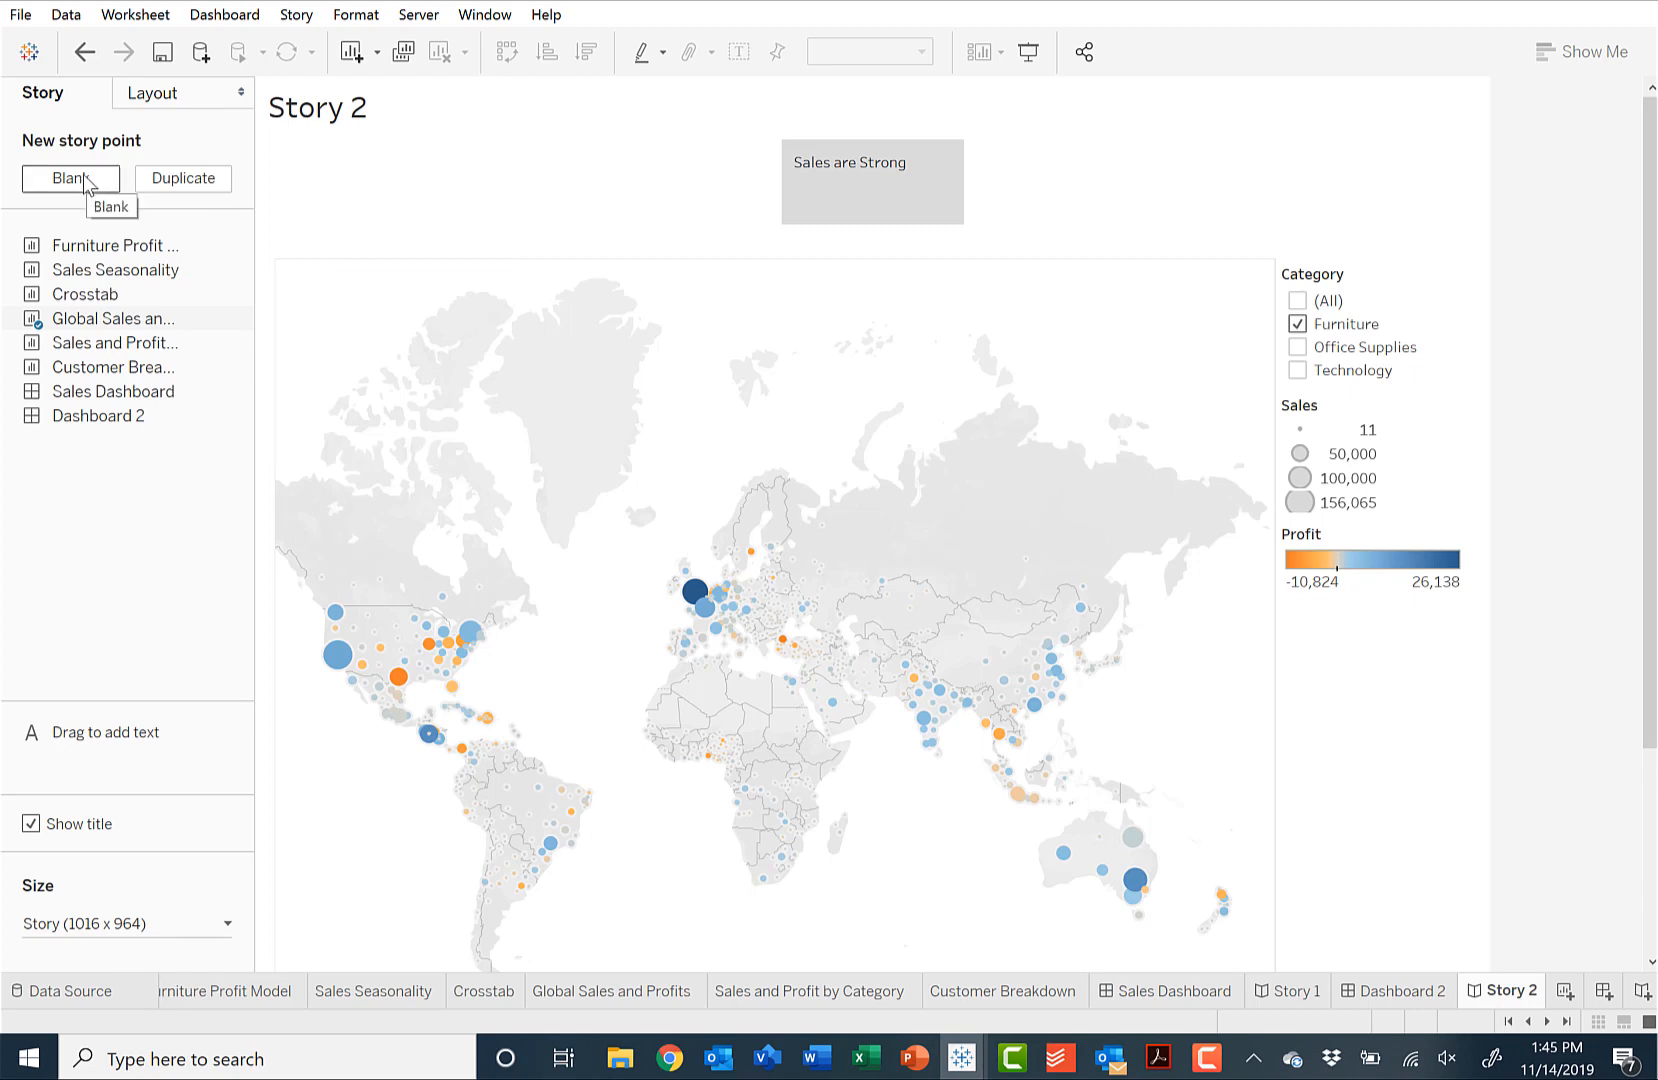
- Duplicate the map story point and set the copy's Category filter to (All)
{"action": "left_click", "coordinate": [184, 190]}
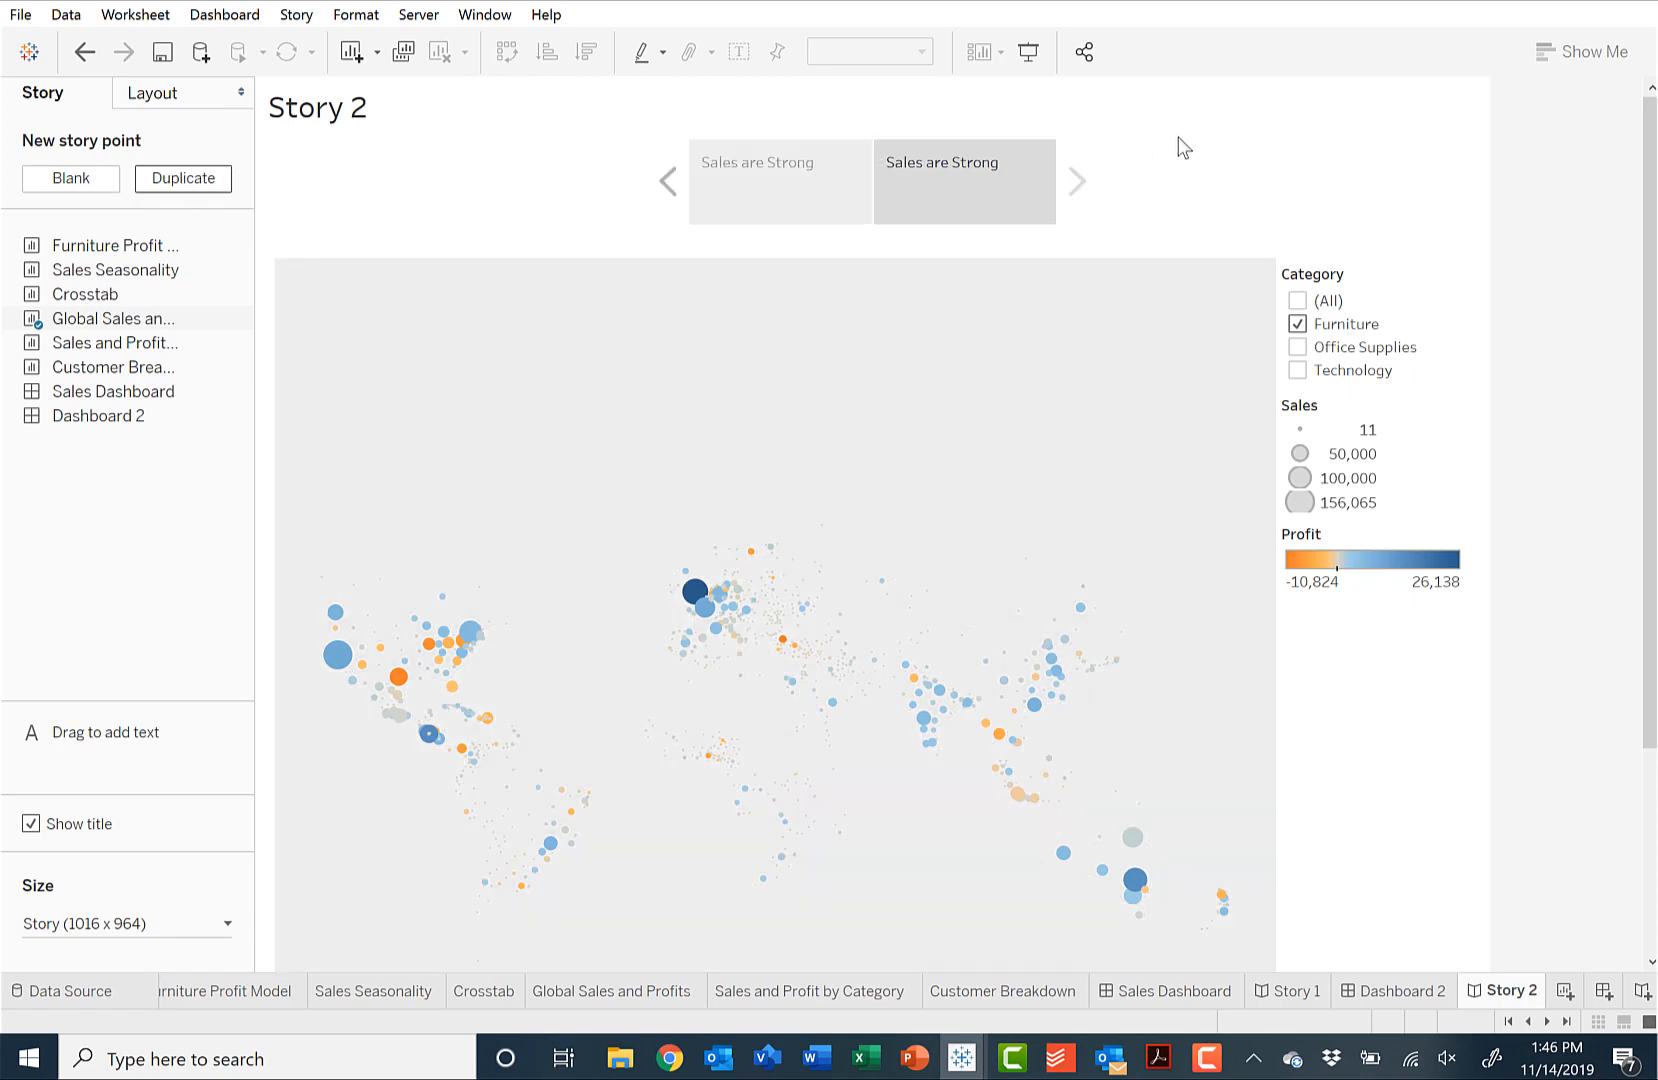
{"action": "mouse_move", "coordinate": [655, 605]}
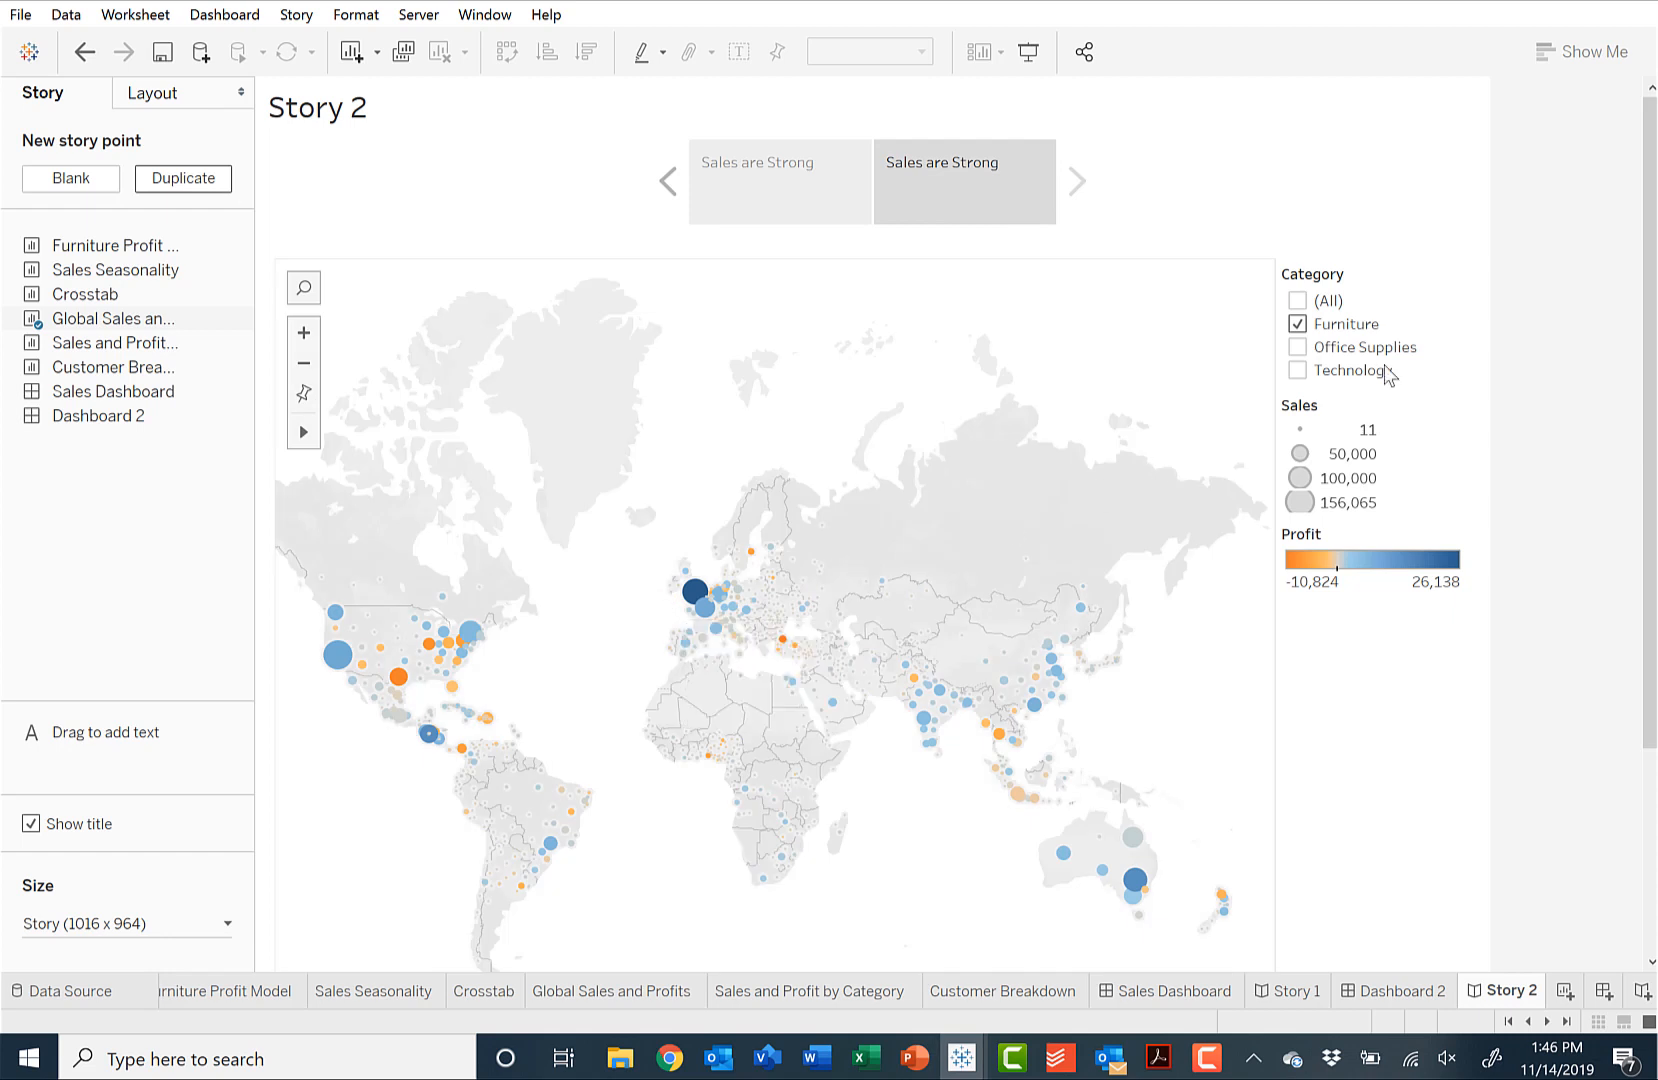
{"action": "left_click", "coordinate": [1297, 301]}
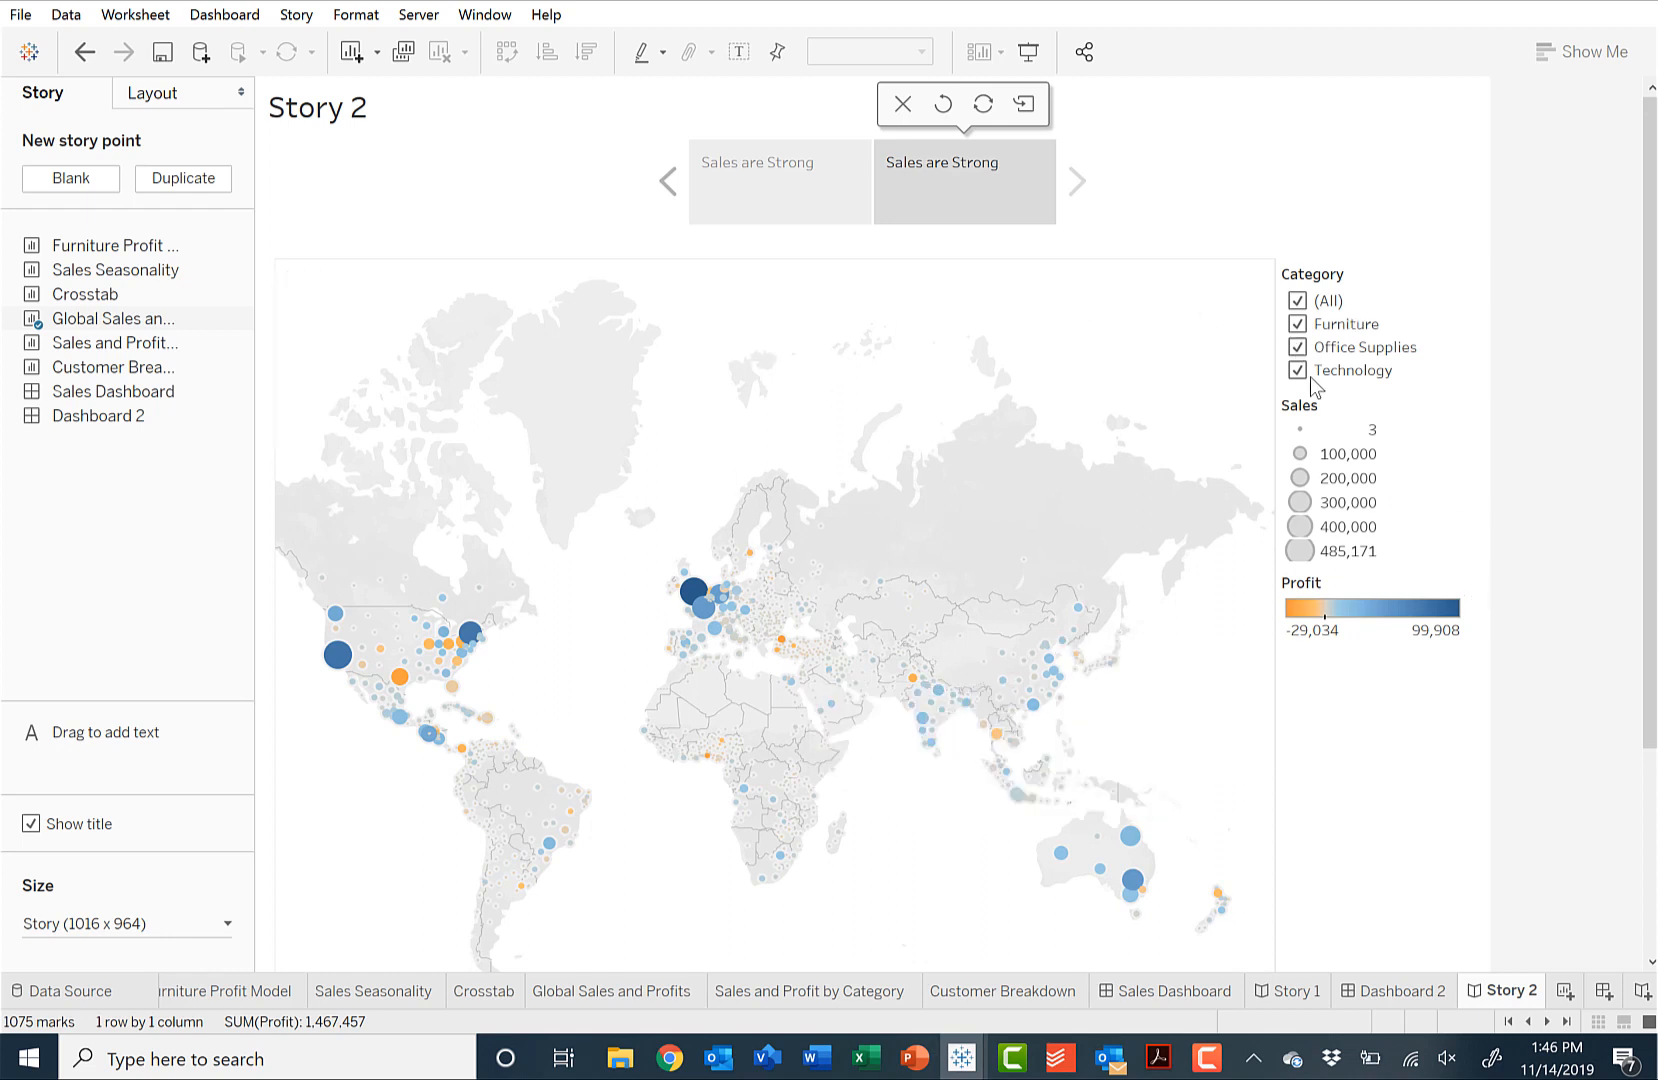
- Replace the duplicated story point's caption with "Total Profits"
{"action": "left_click", "coordinate": [1006, 162]}
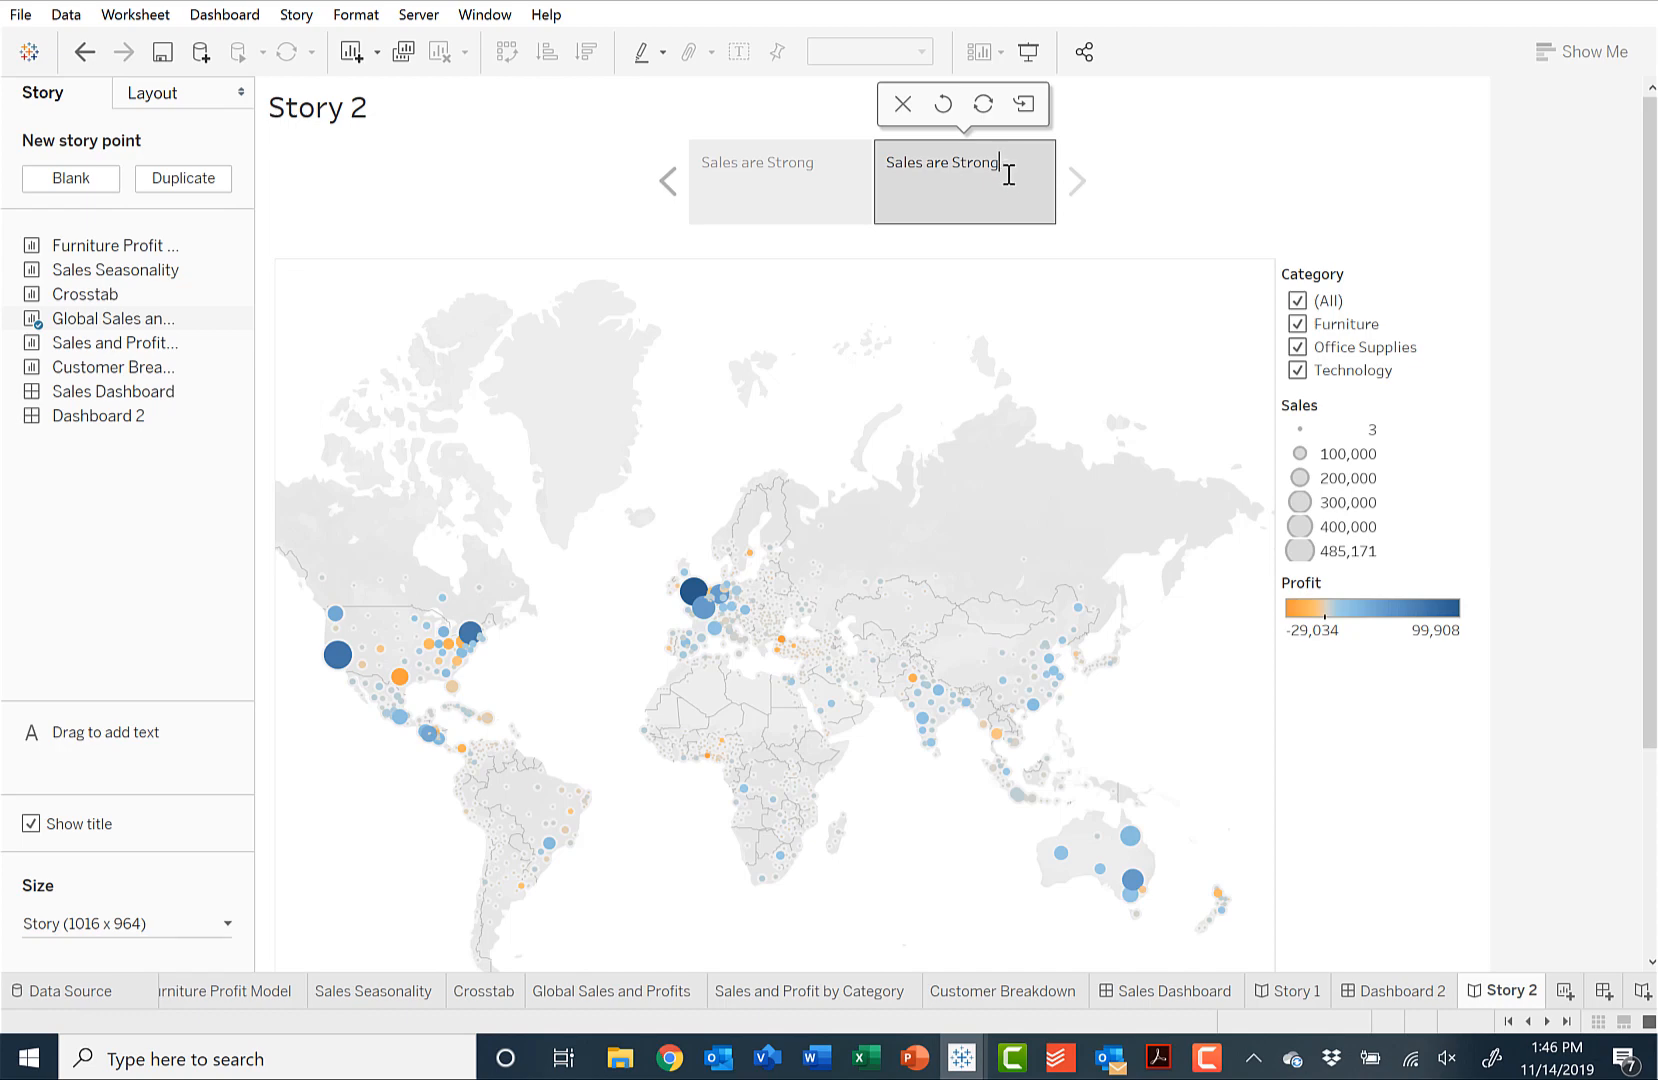
{"action": "triple_click", "coordinate": [921, 160]}
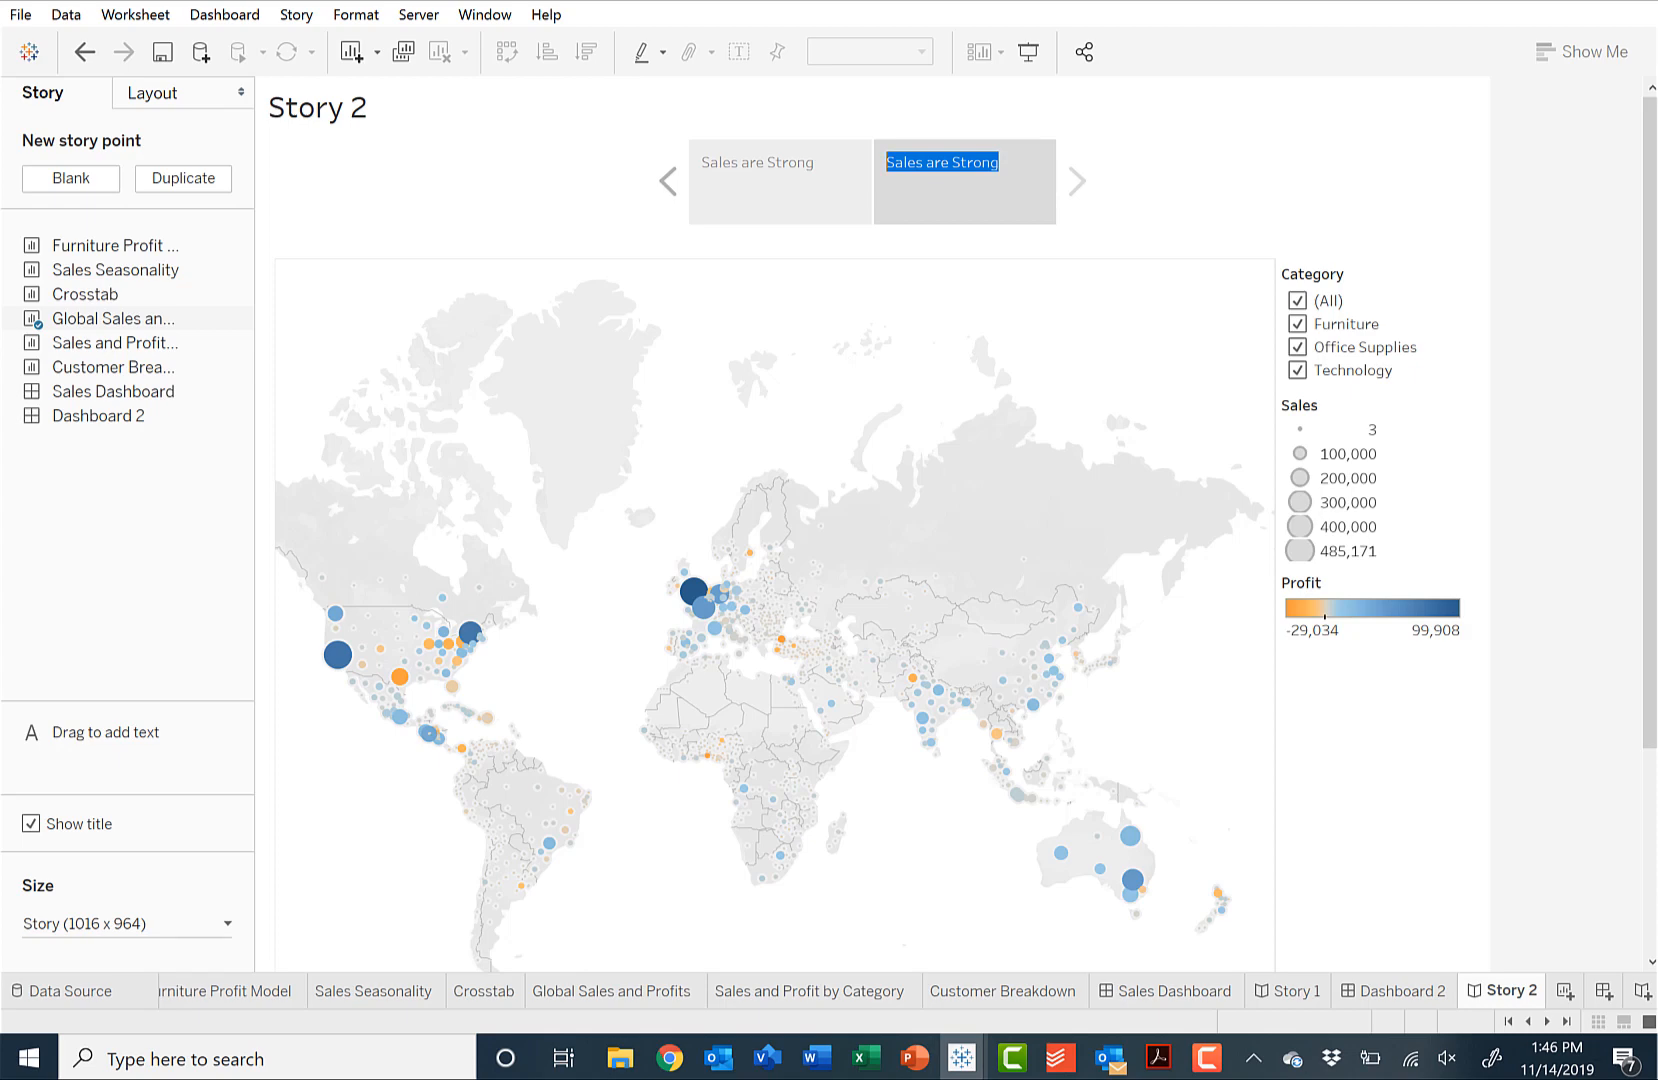
{"action": "type", "text": "Totsl"}
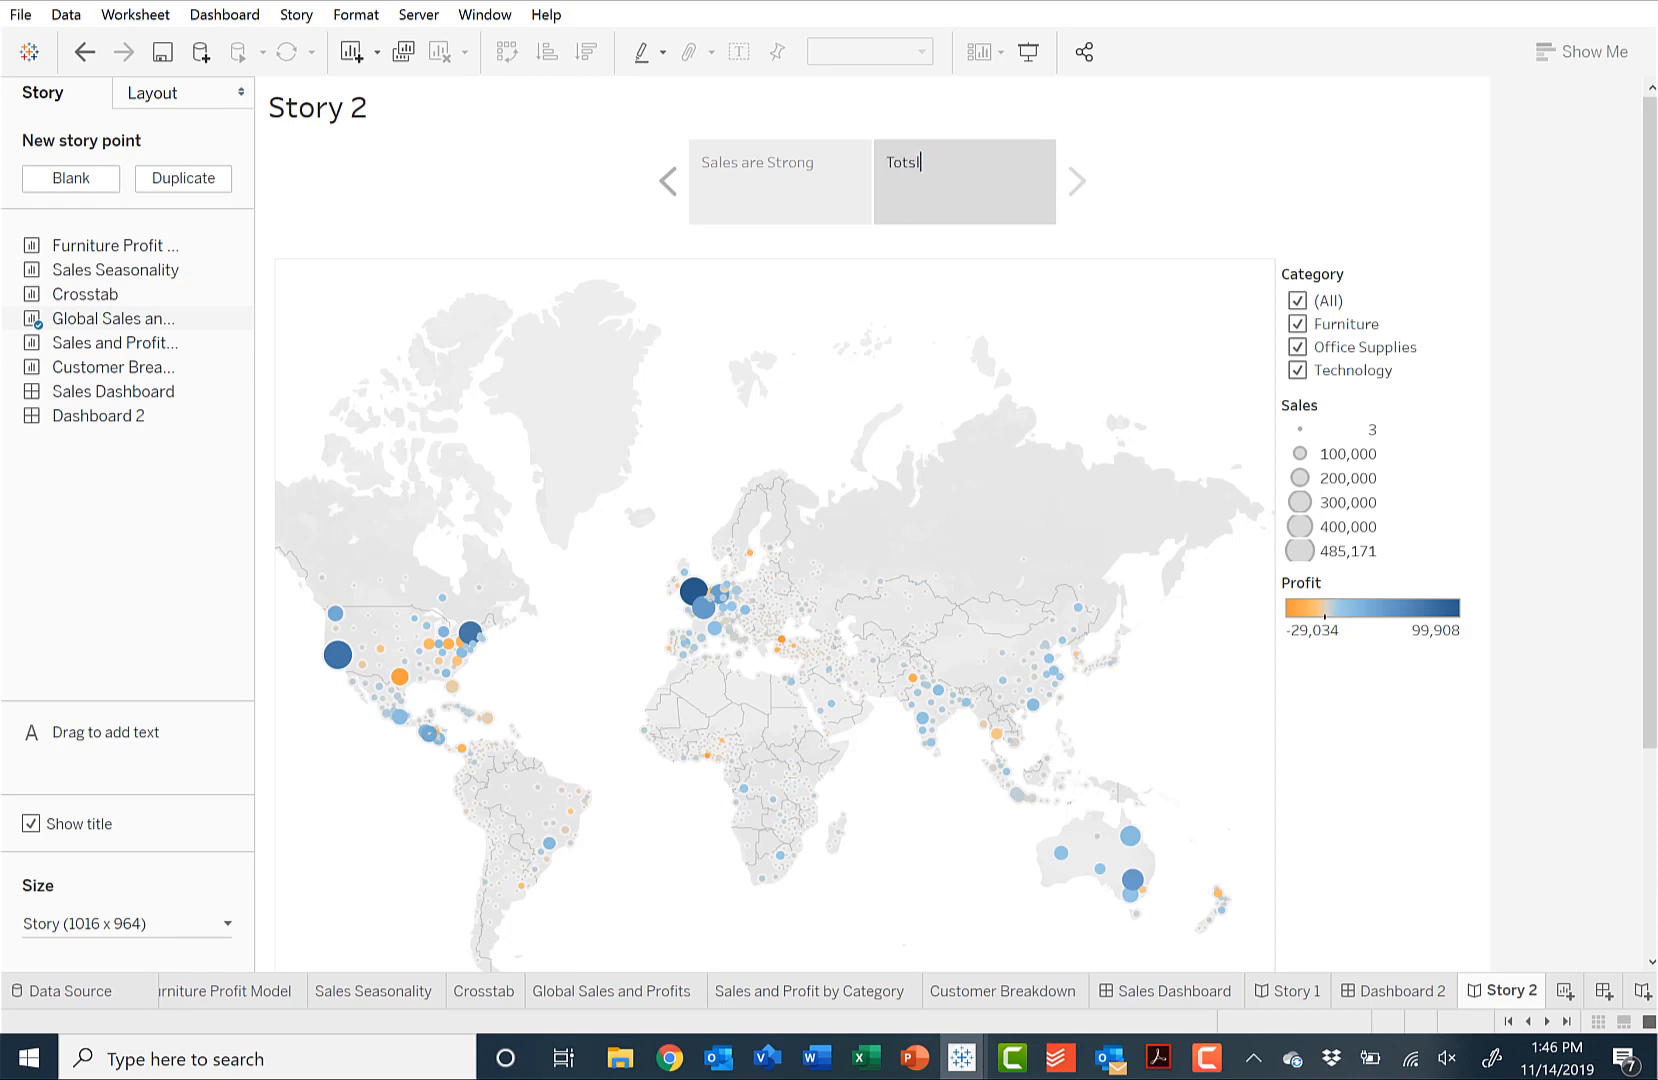
{"action": "key", "text": "BackSpace"}
{"action": "key", "text": "BackSpace"}
{"action": "type", "text": "al Profits"}
{"action": "left_click", "coordinate": [1269, 163]}
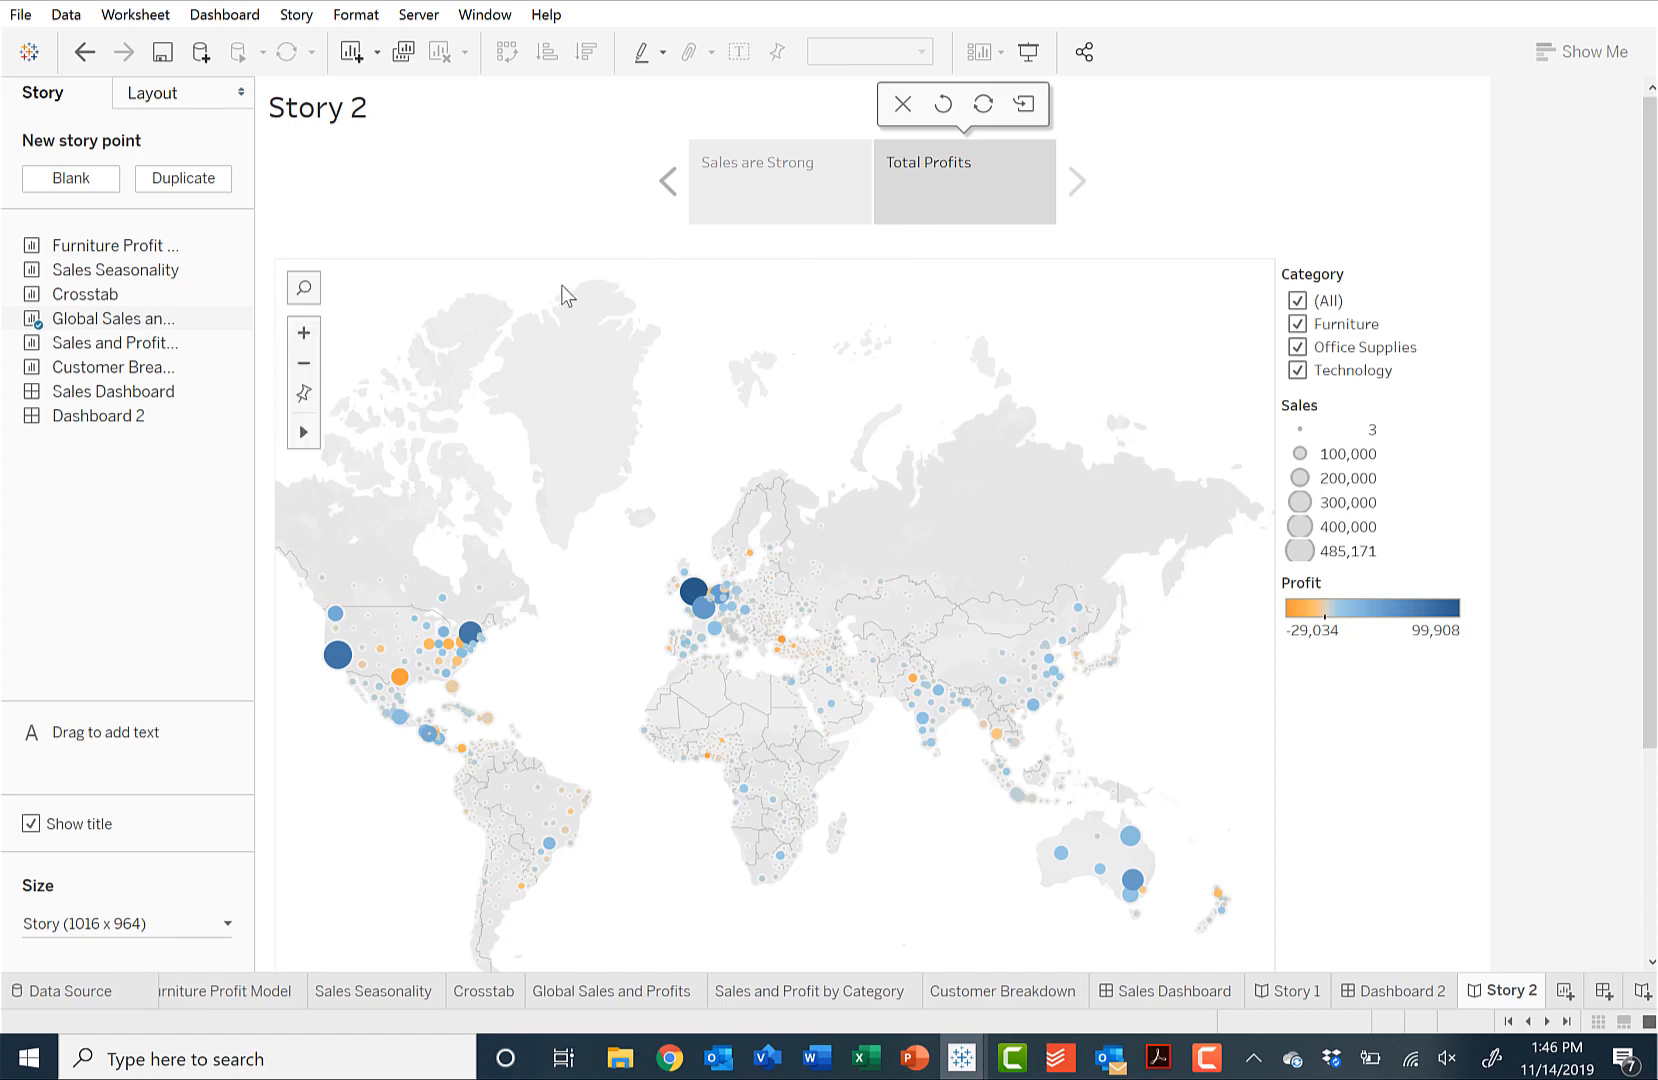
- Add a blank third story point and place the Sales and Profit by Category sheet in it
{"action": "left_click", "coordinate": [84, 178]}
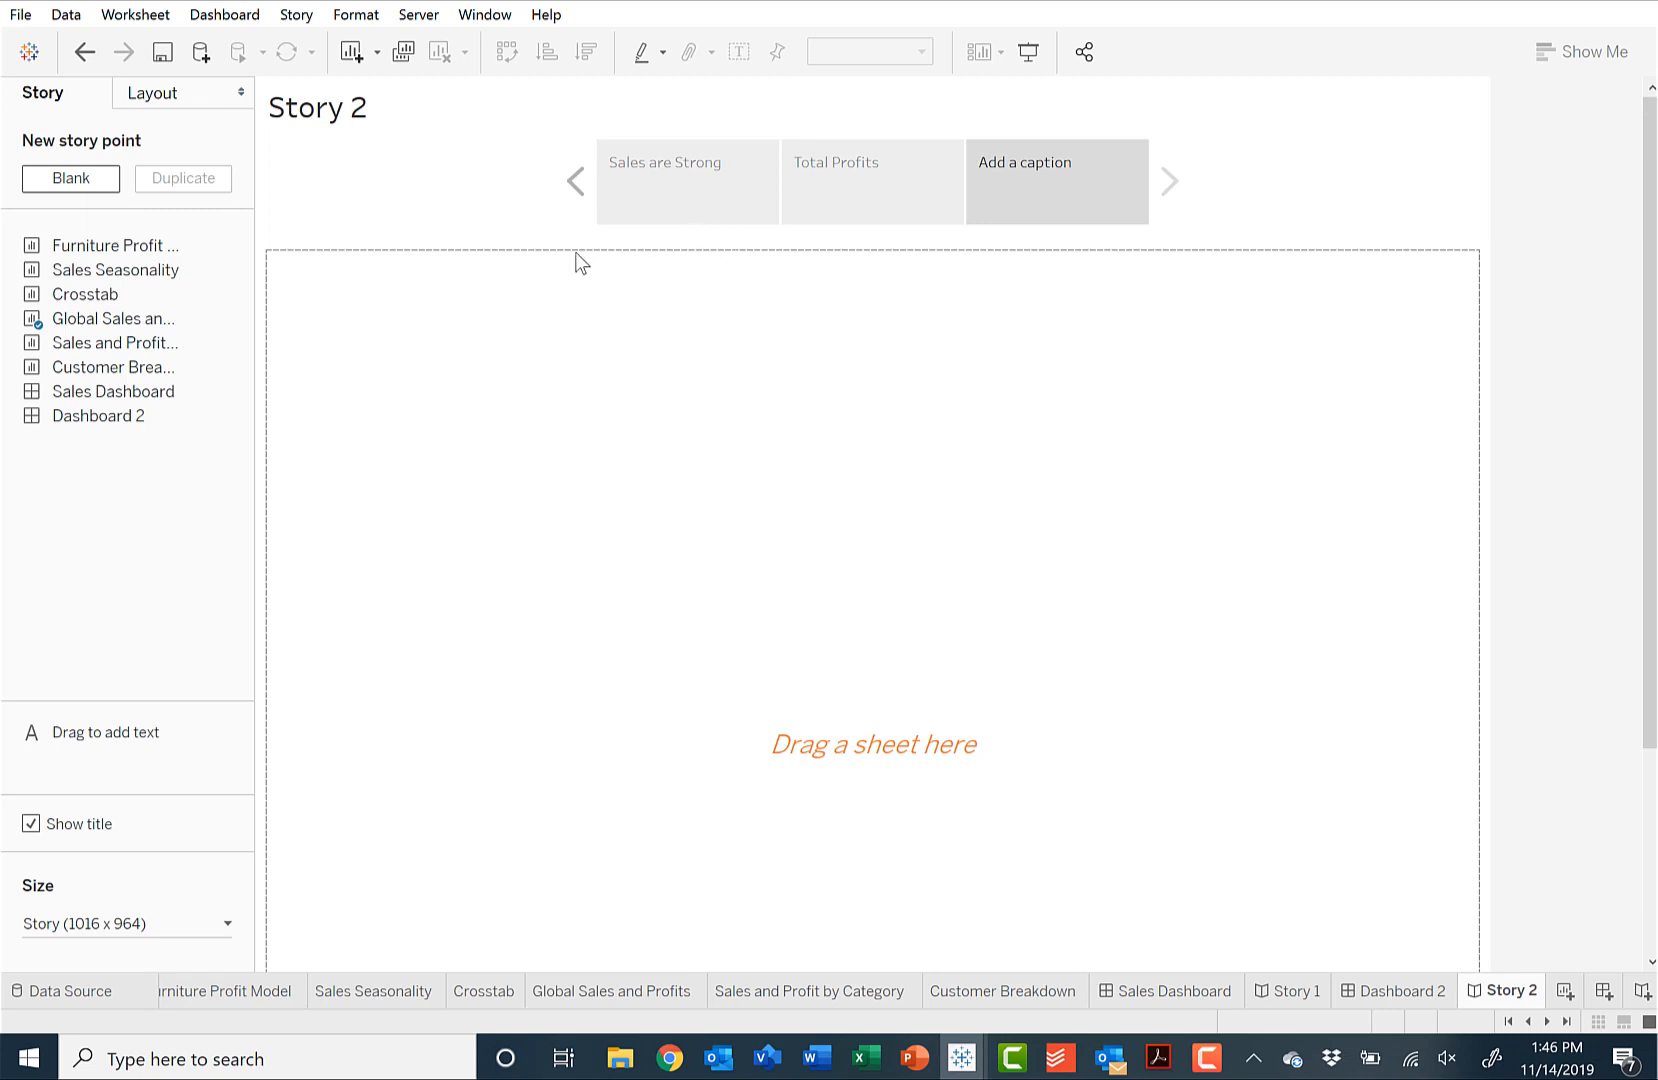
{"action": "mouse_move", "coordinate": [149, 350]}
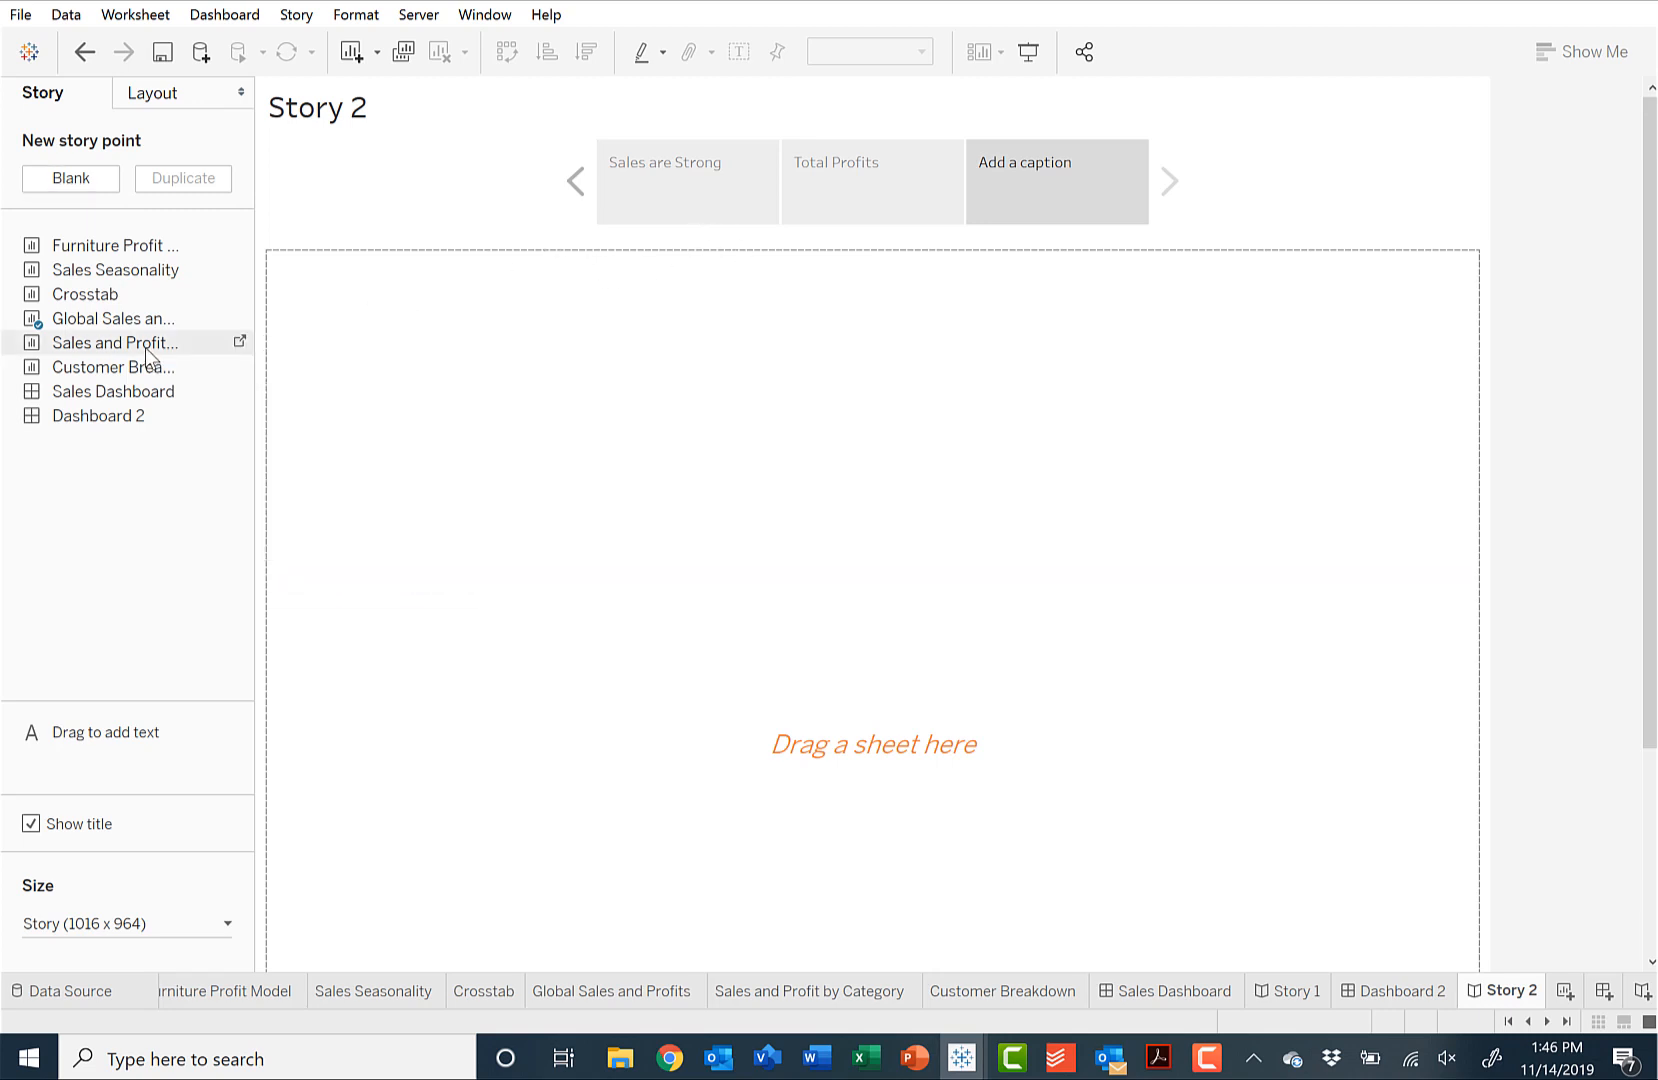
{"action": "left_click_drag", "start_coordinate": [145, 347], "coordinate": [786, 613]}
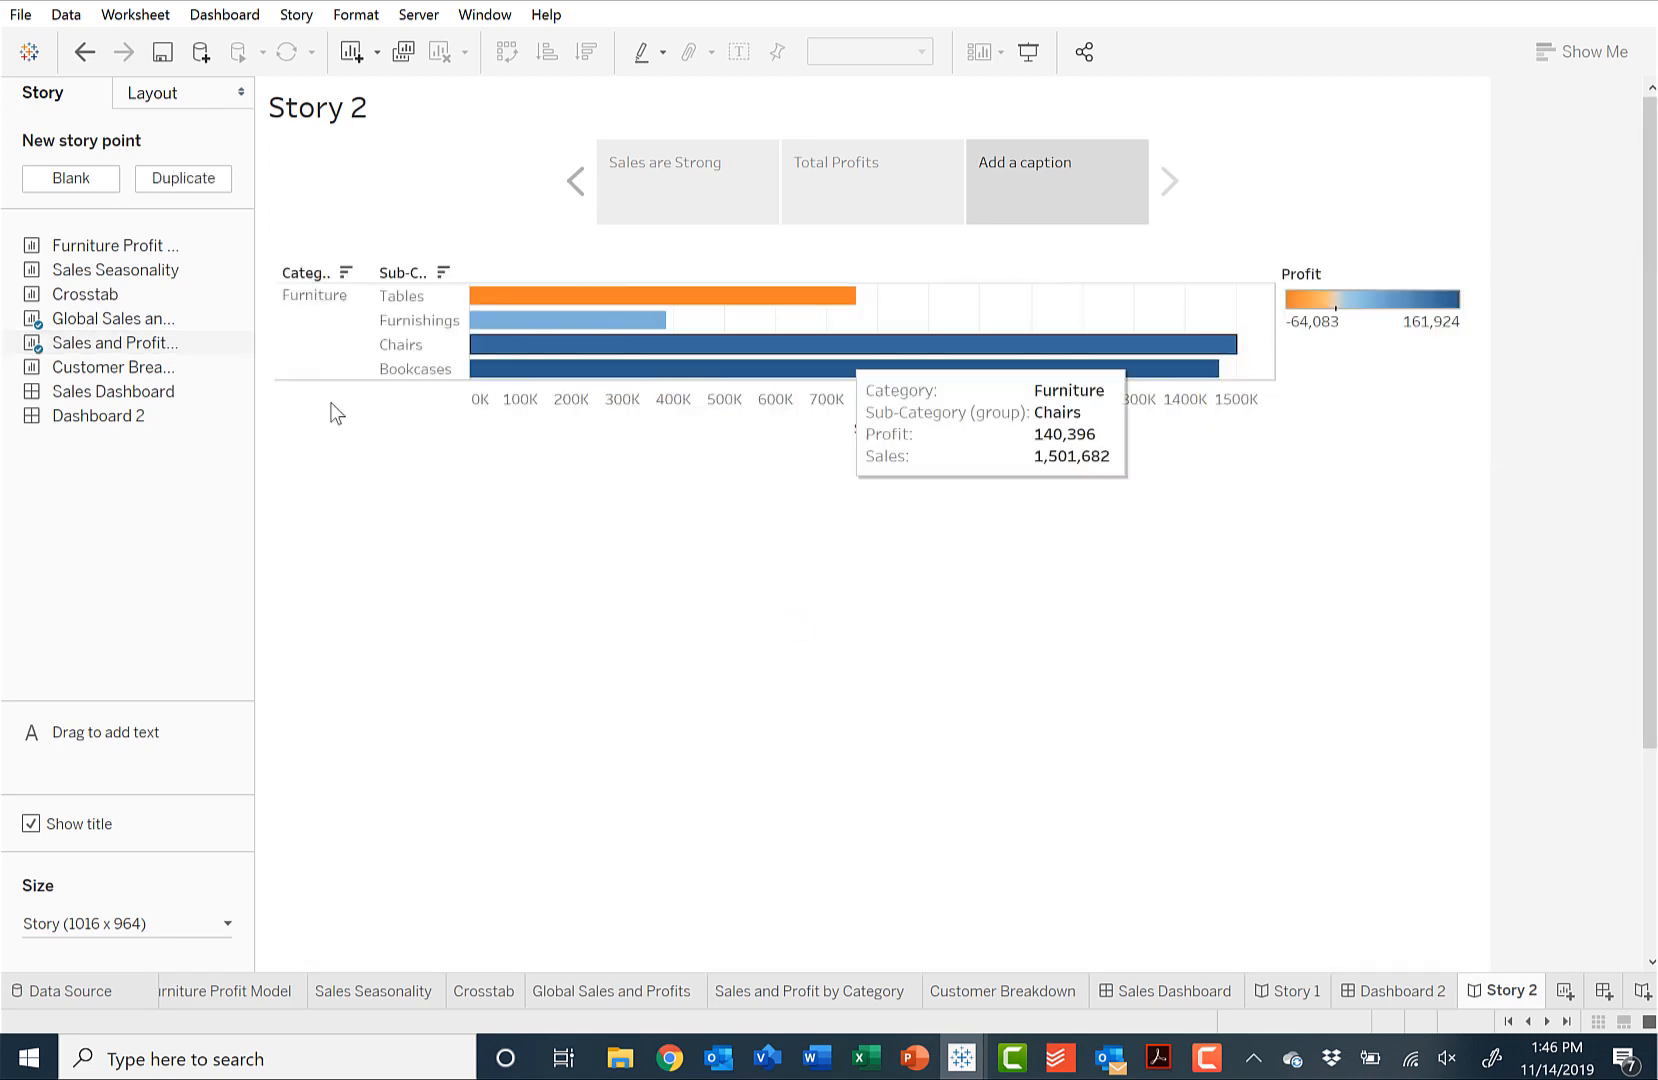
- Switch the Category sort in the third story point's bar chart to ascending
{"action": "left_click", "coordinate": [347, 273]}
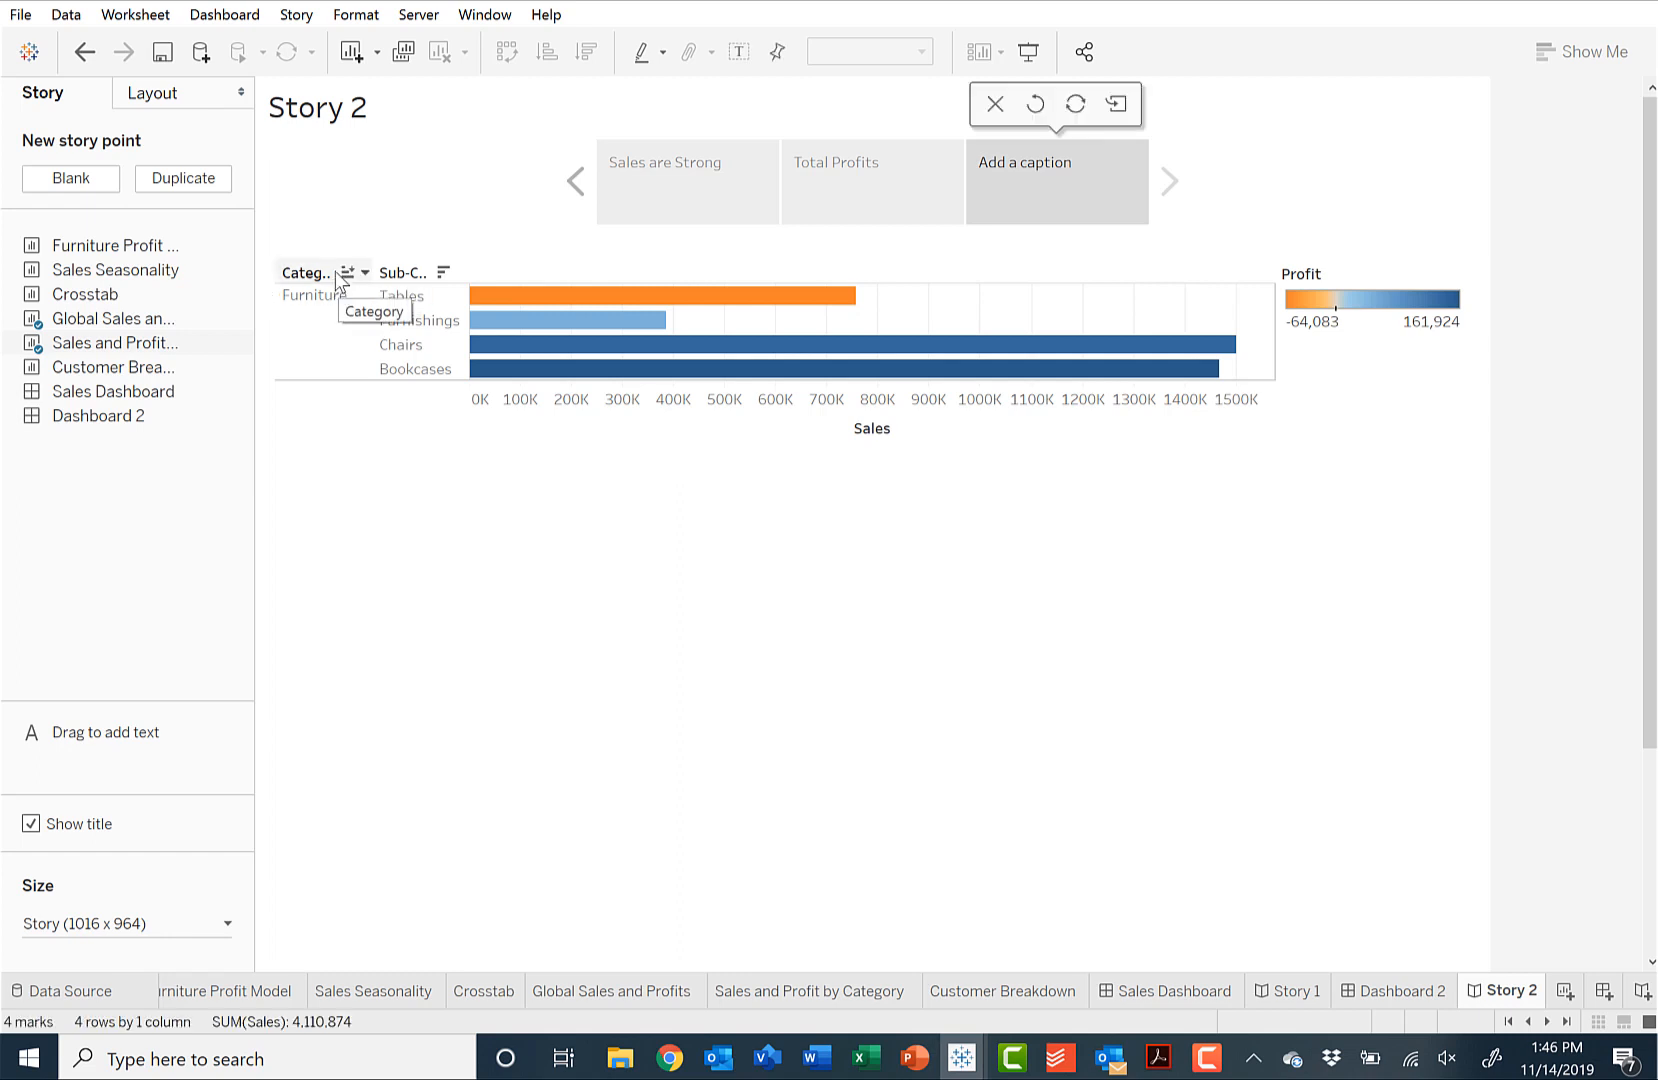
{"action": "left_click", "coordinate": [321, 291]}
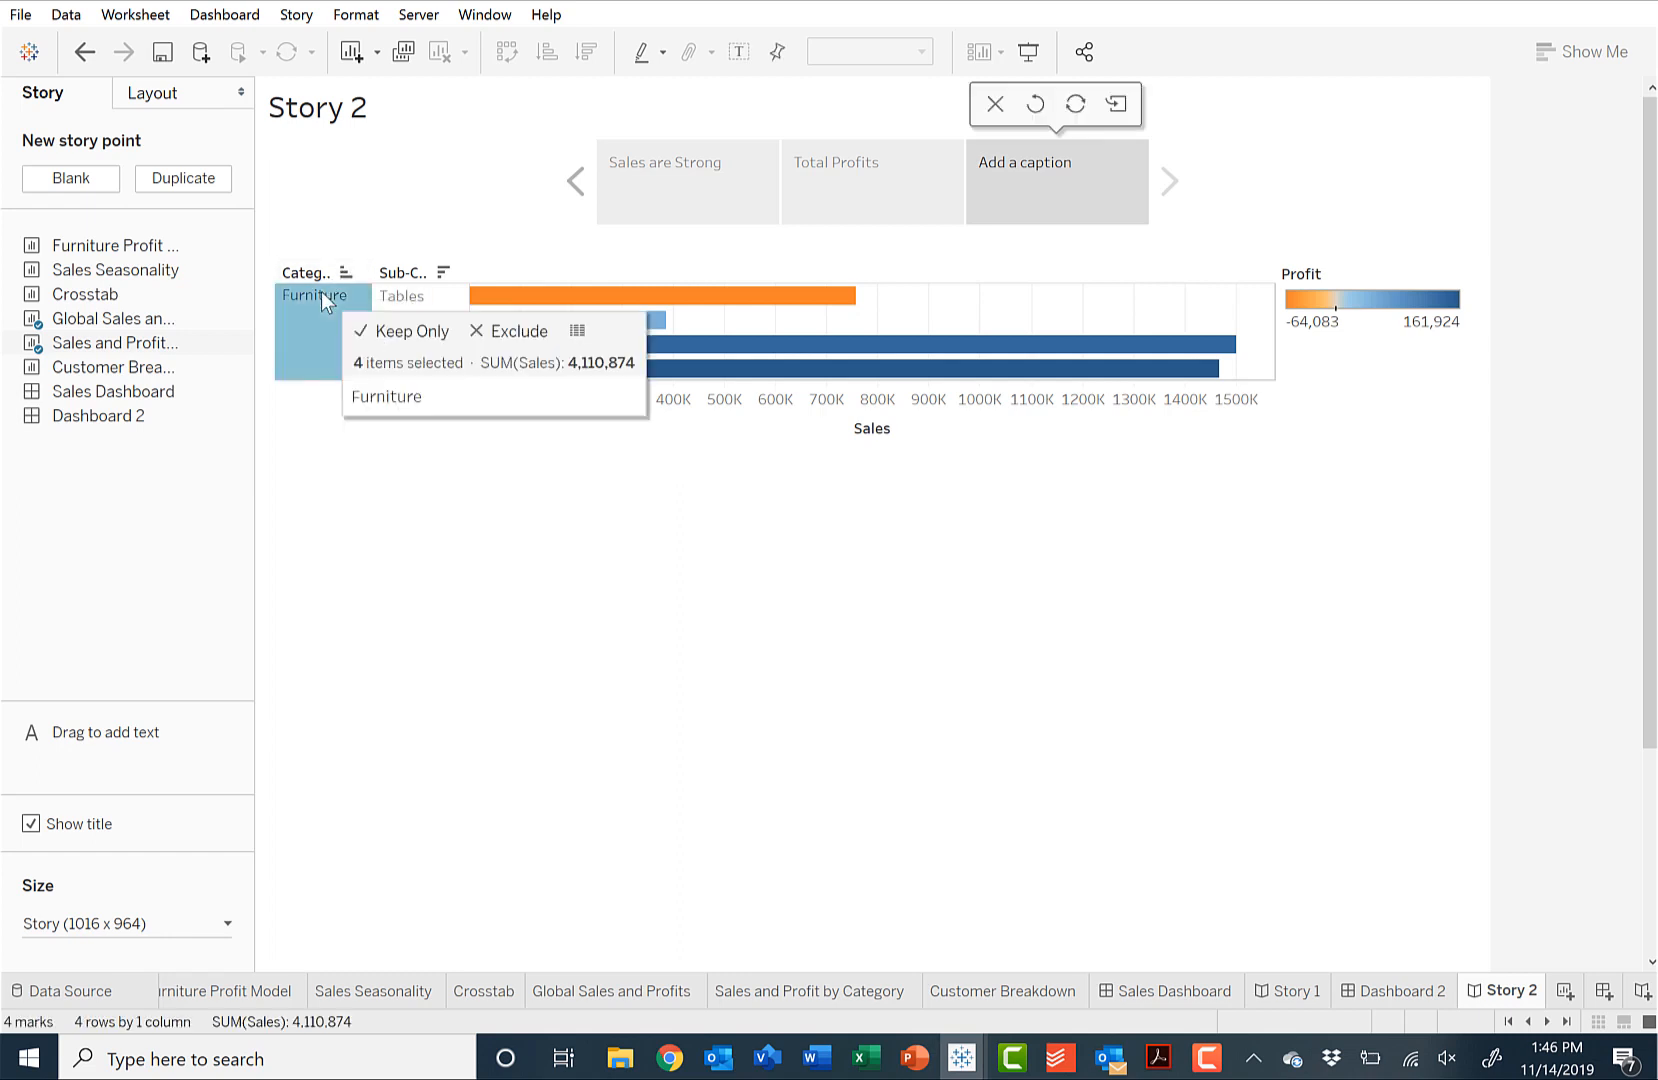
{"action": "left_click", "coordinate": [358, 316]}
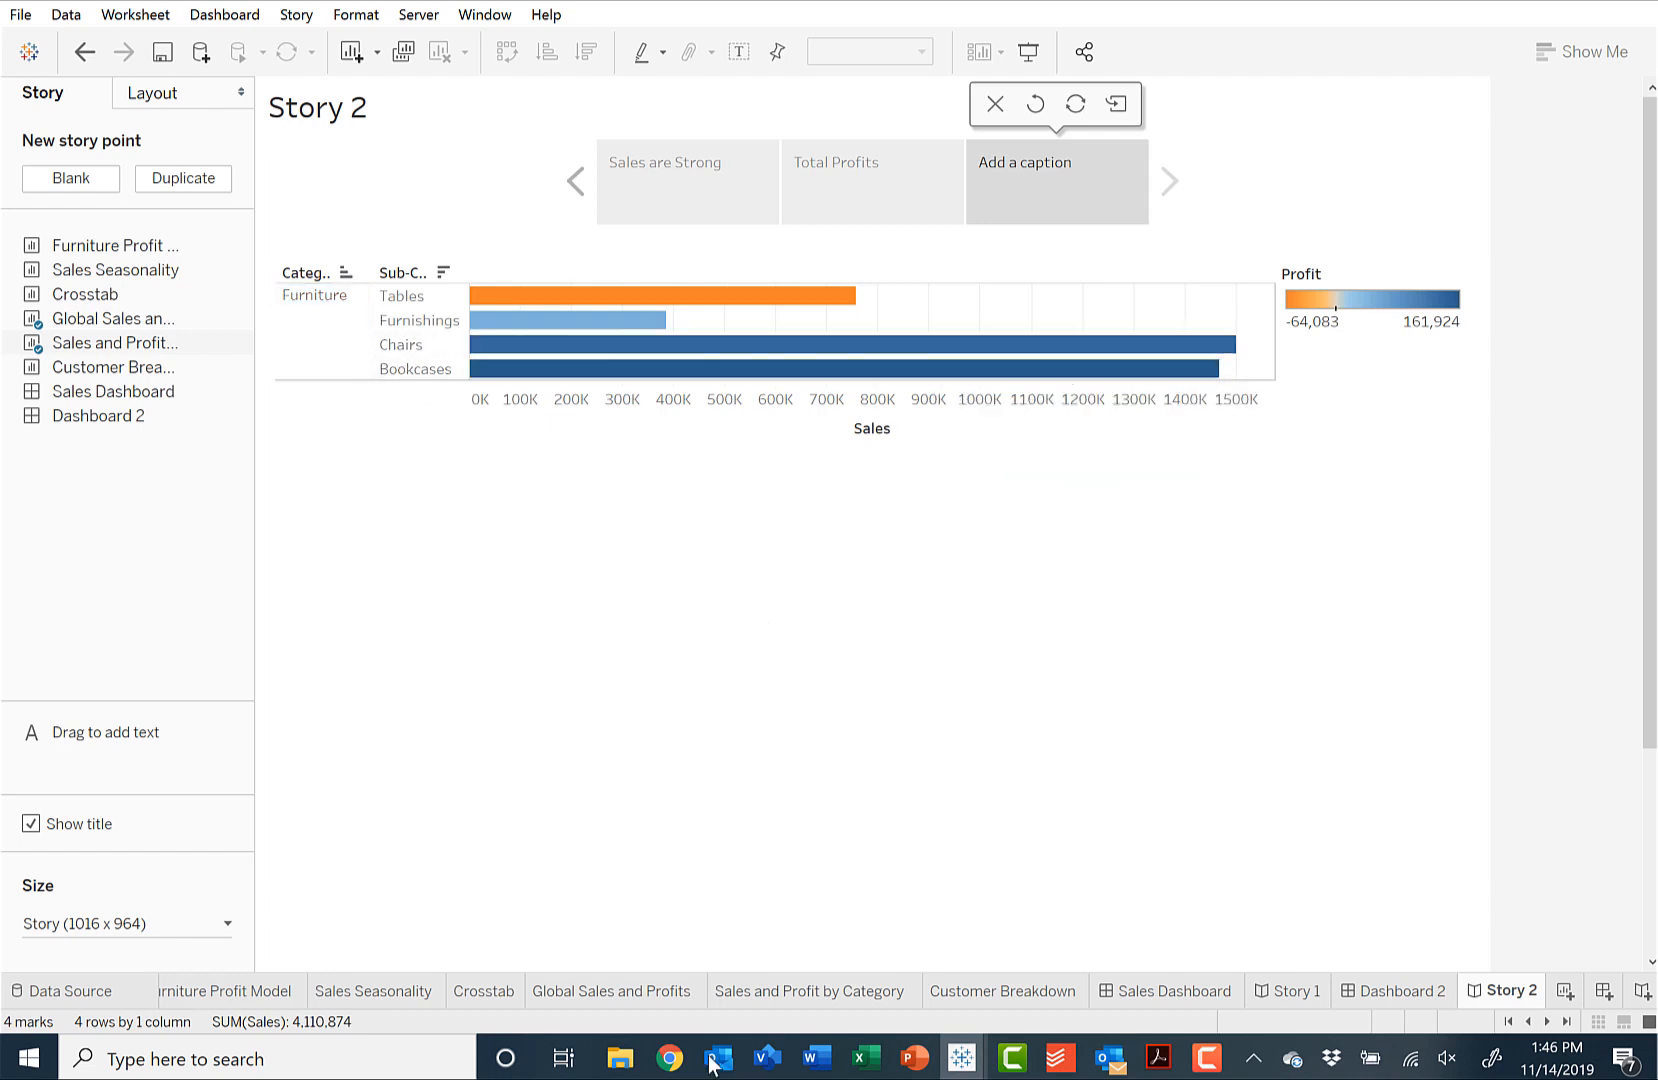
- Edit the Category filter on the Sales and Profit by Category worksheet to include all categories
{"action": "left_click", "coordinate": [813, 991]}
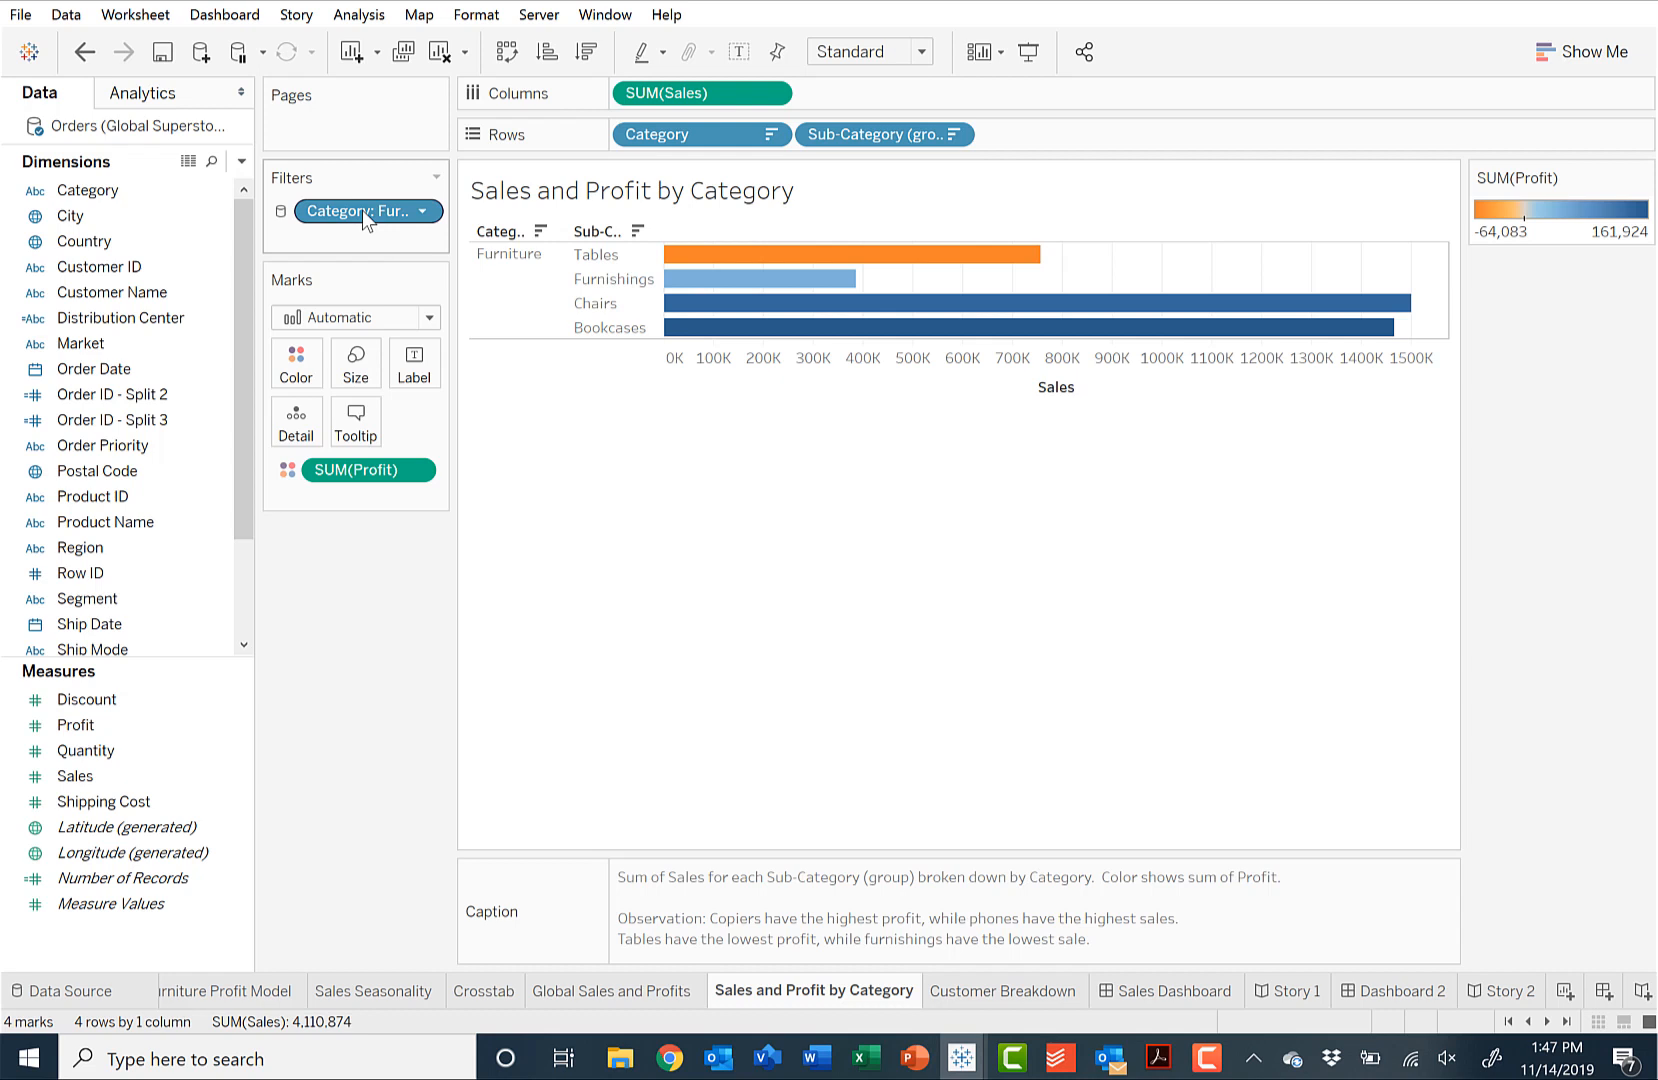
{"action": "left_click", "coordinate": [420, 212]}
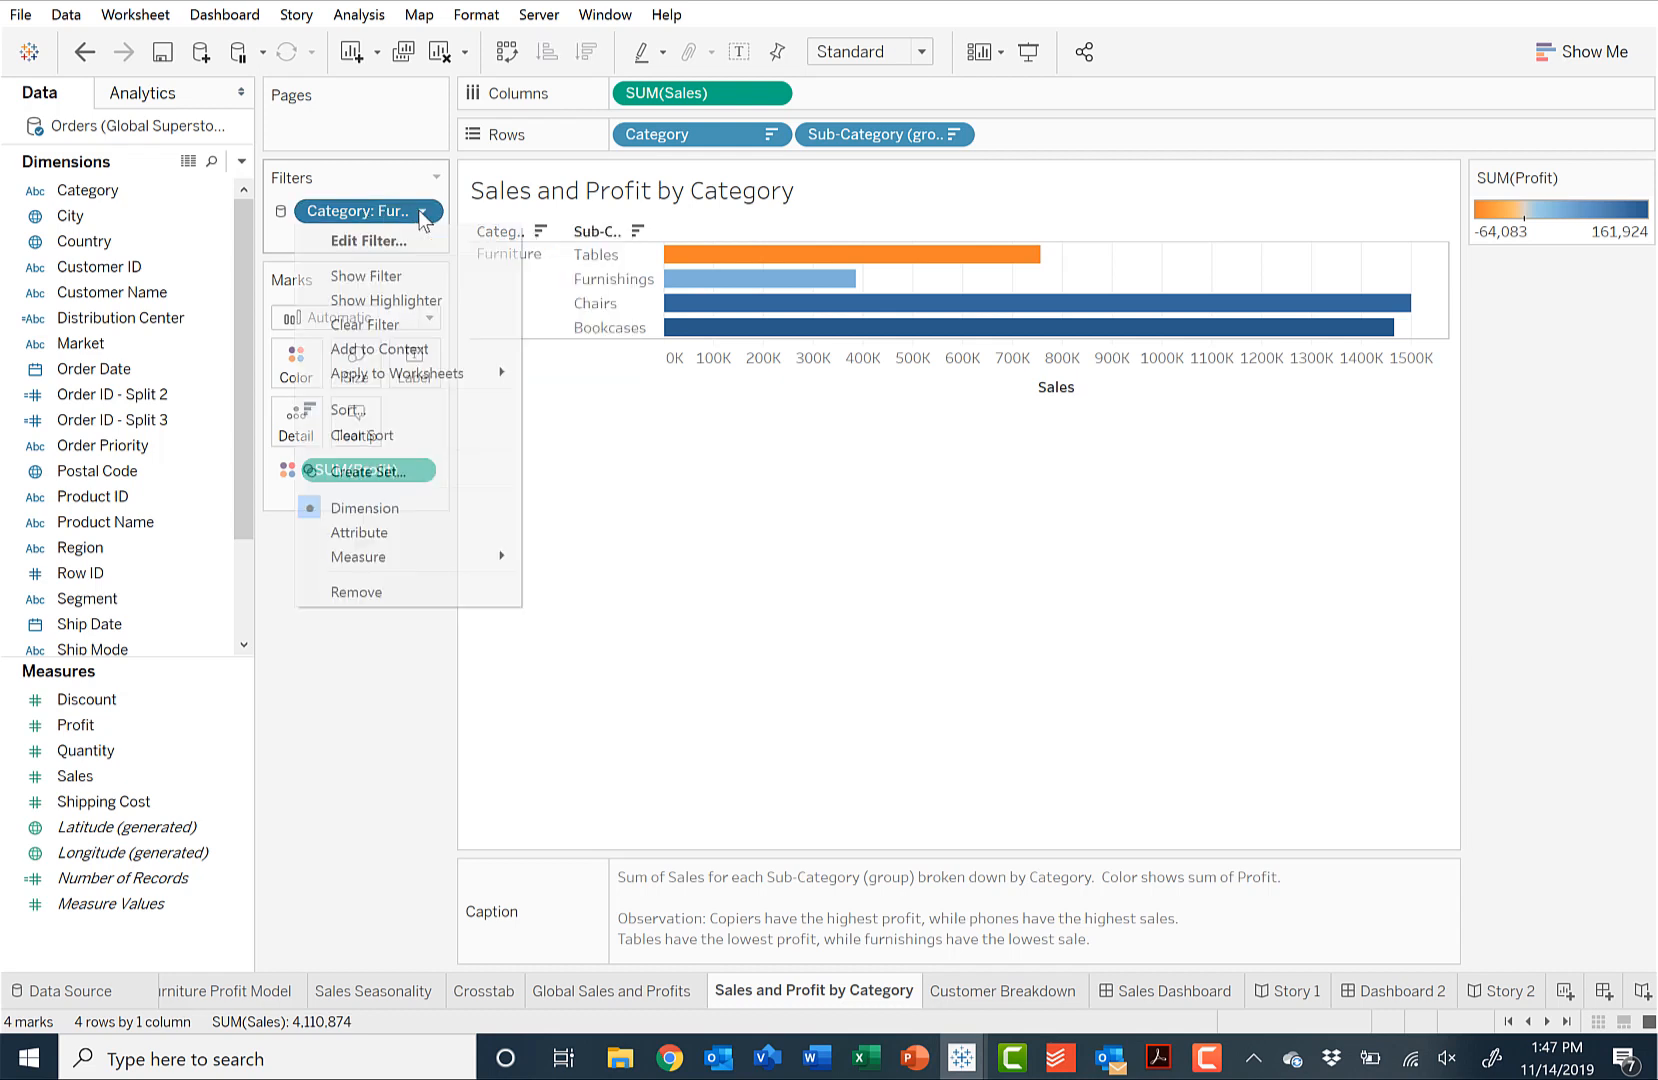
{"action": "left_click", "coordinate": [392, 233]}
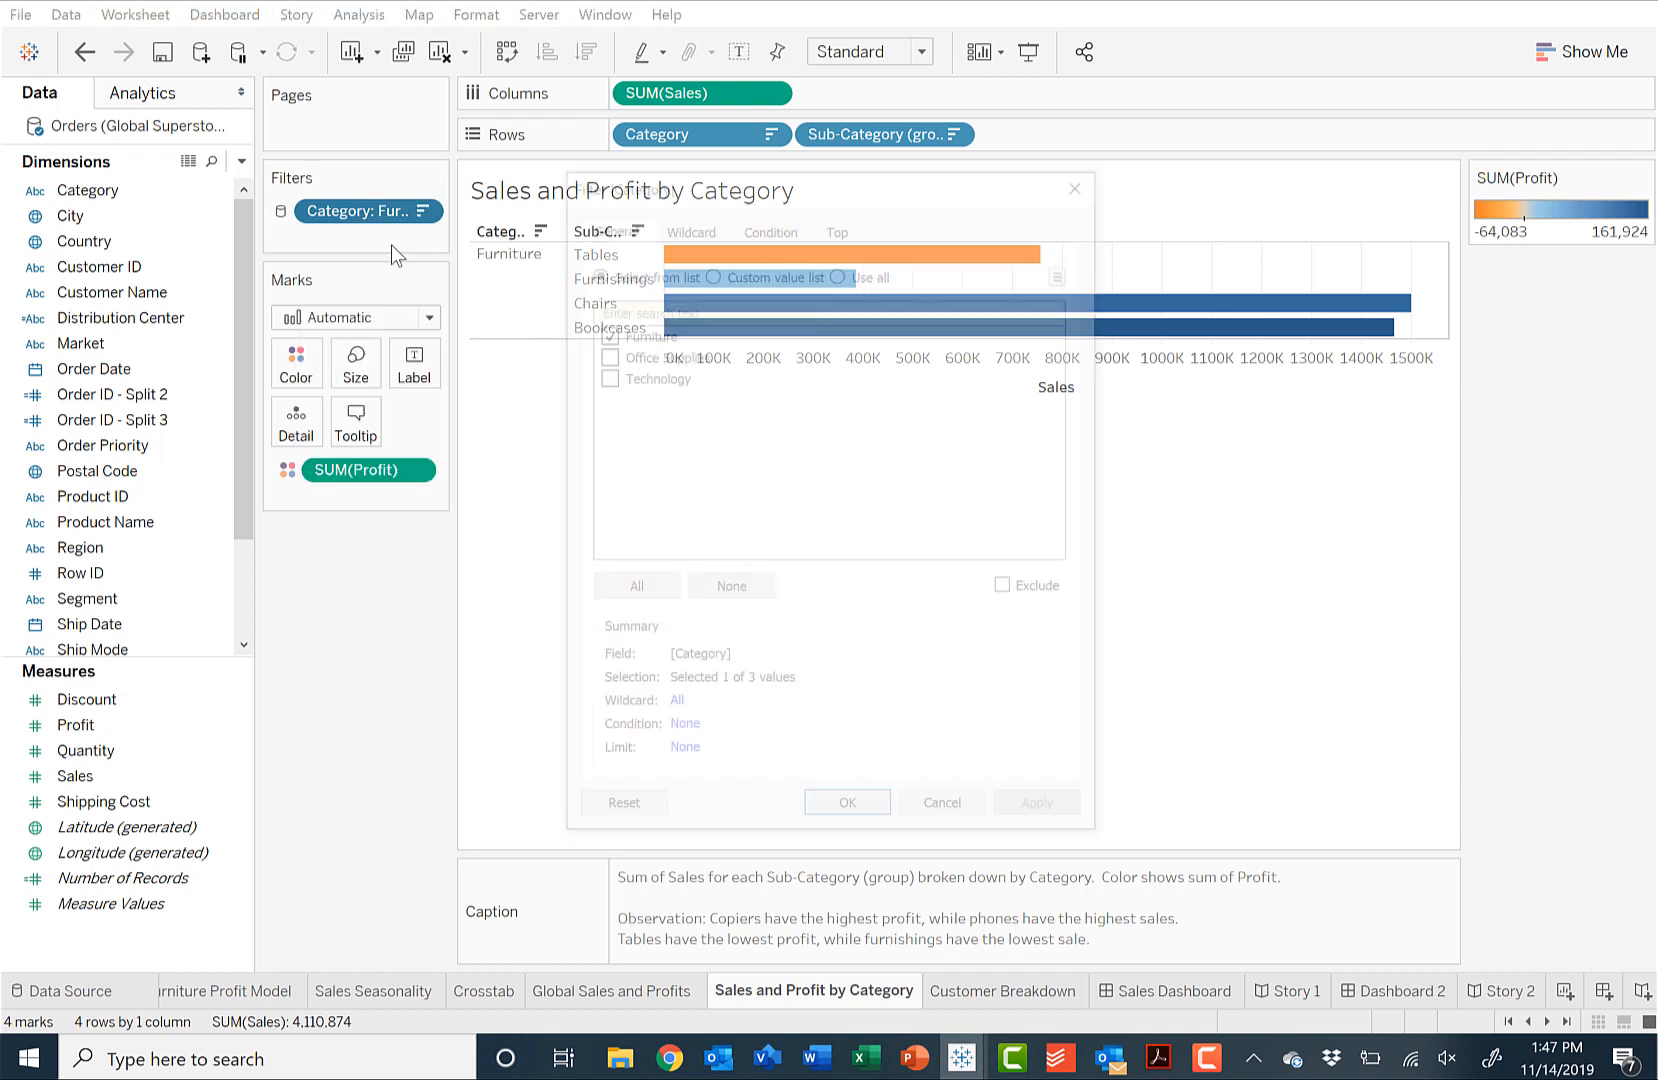
{"action": "left_click", "coordinate": [605, 592]}
{"action": "left_click", "coordinate": [842, 814]}
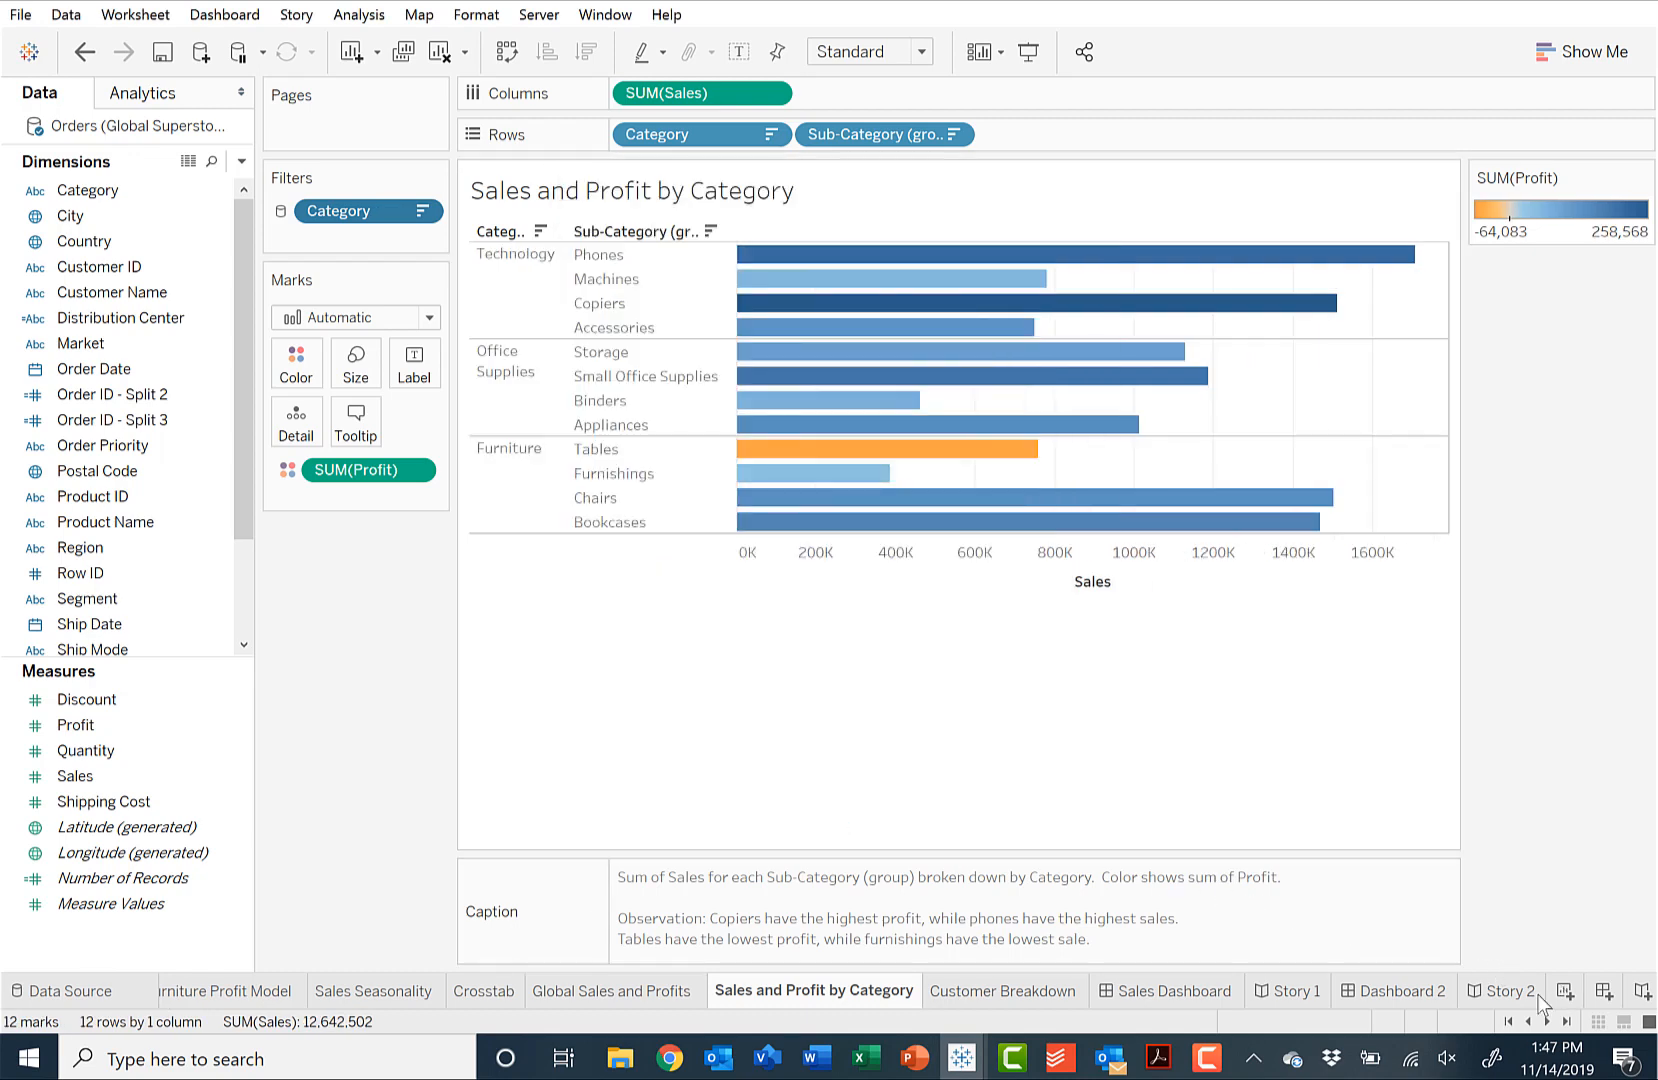
- Return to Story 2 and caption the third story point "Here's our problem"
{"action": "left_click", "coordinate": [1501, 1002]}
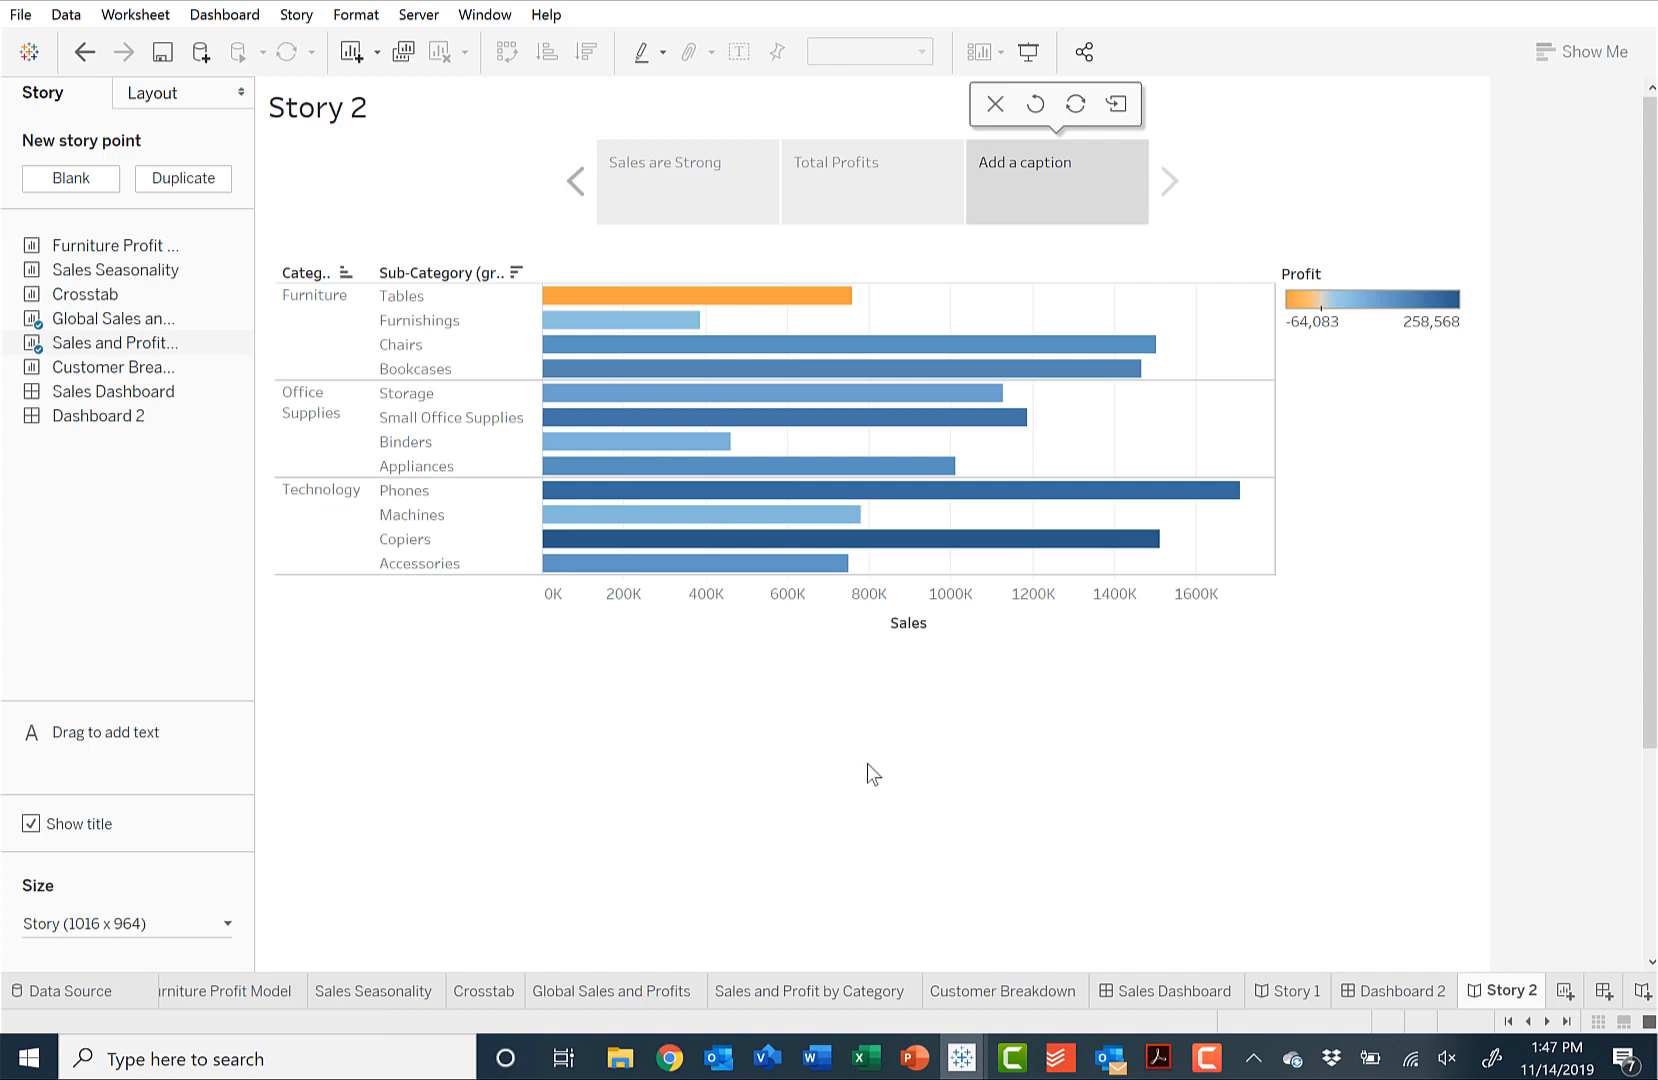
{"action": "double_click", "coordinate": [1080, 162]}
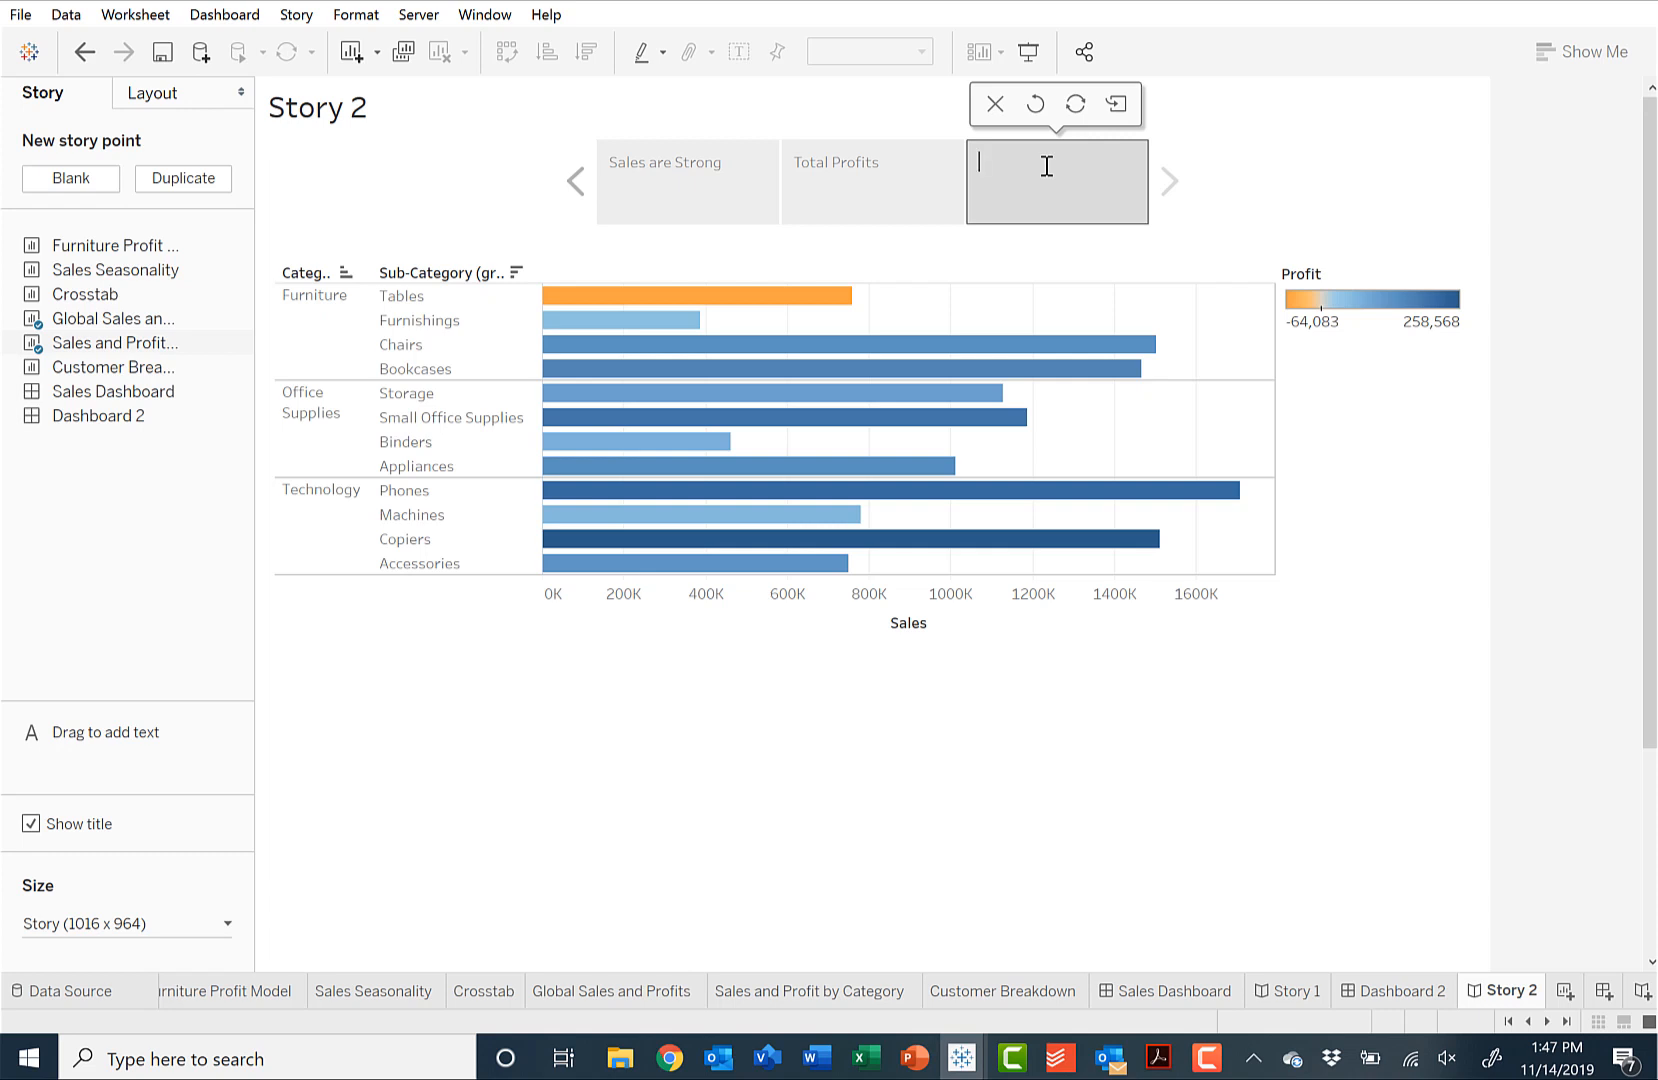
{"action": "type", "text": "Here's our problem"}
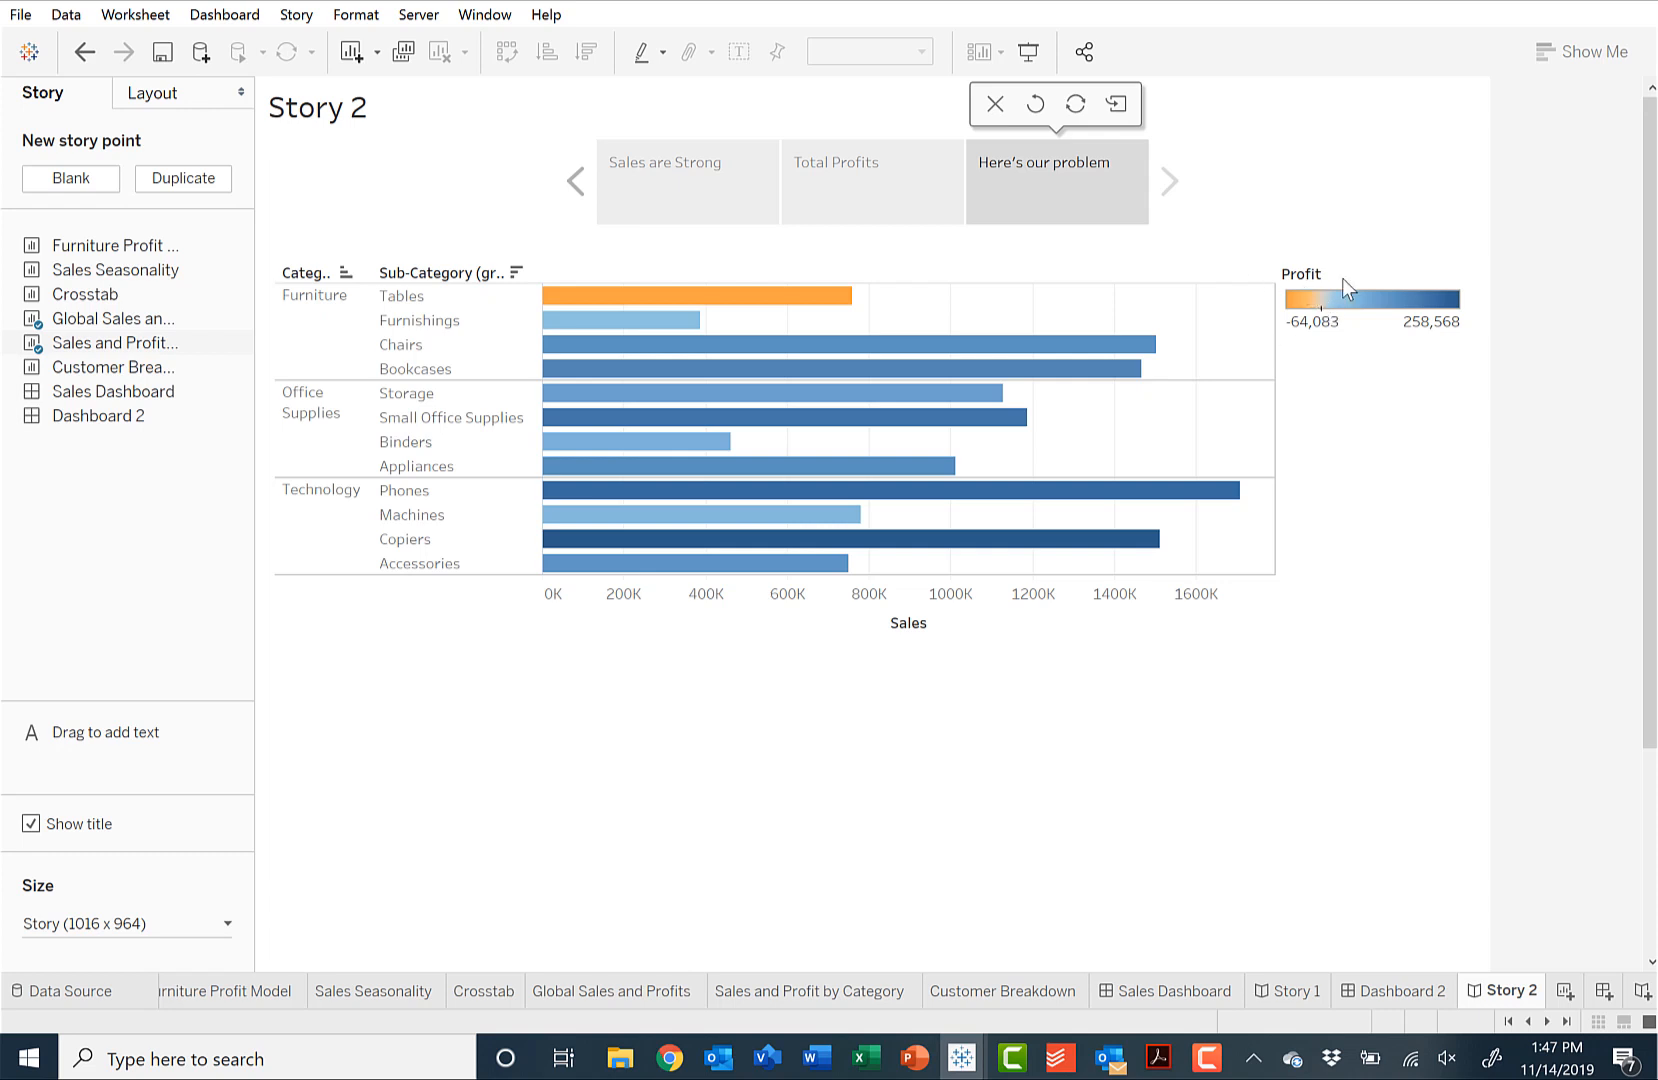
- Add a point annotation reading "Tables are dragging down our profits" to the bar chart in the third story point
{"action": "mouse_move", "coordinate": [760, 300]}
{"action": "mouse_move", "coordinate": [896, 352]}
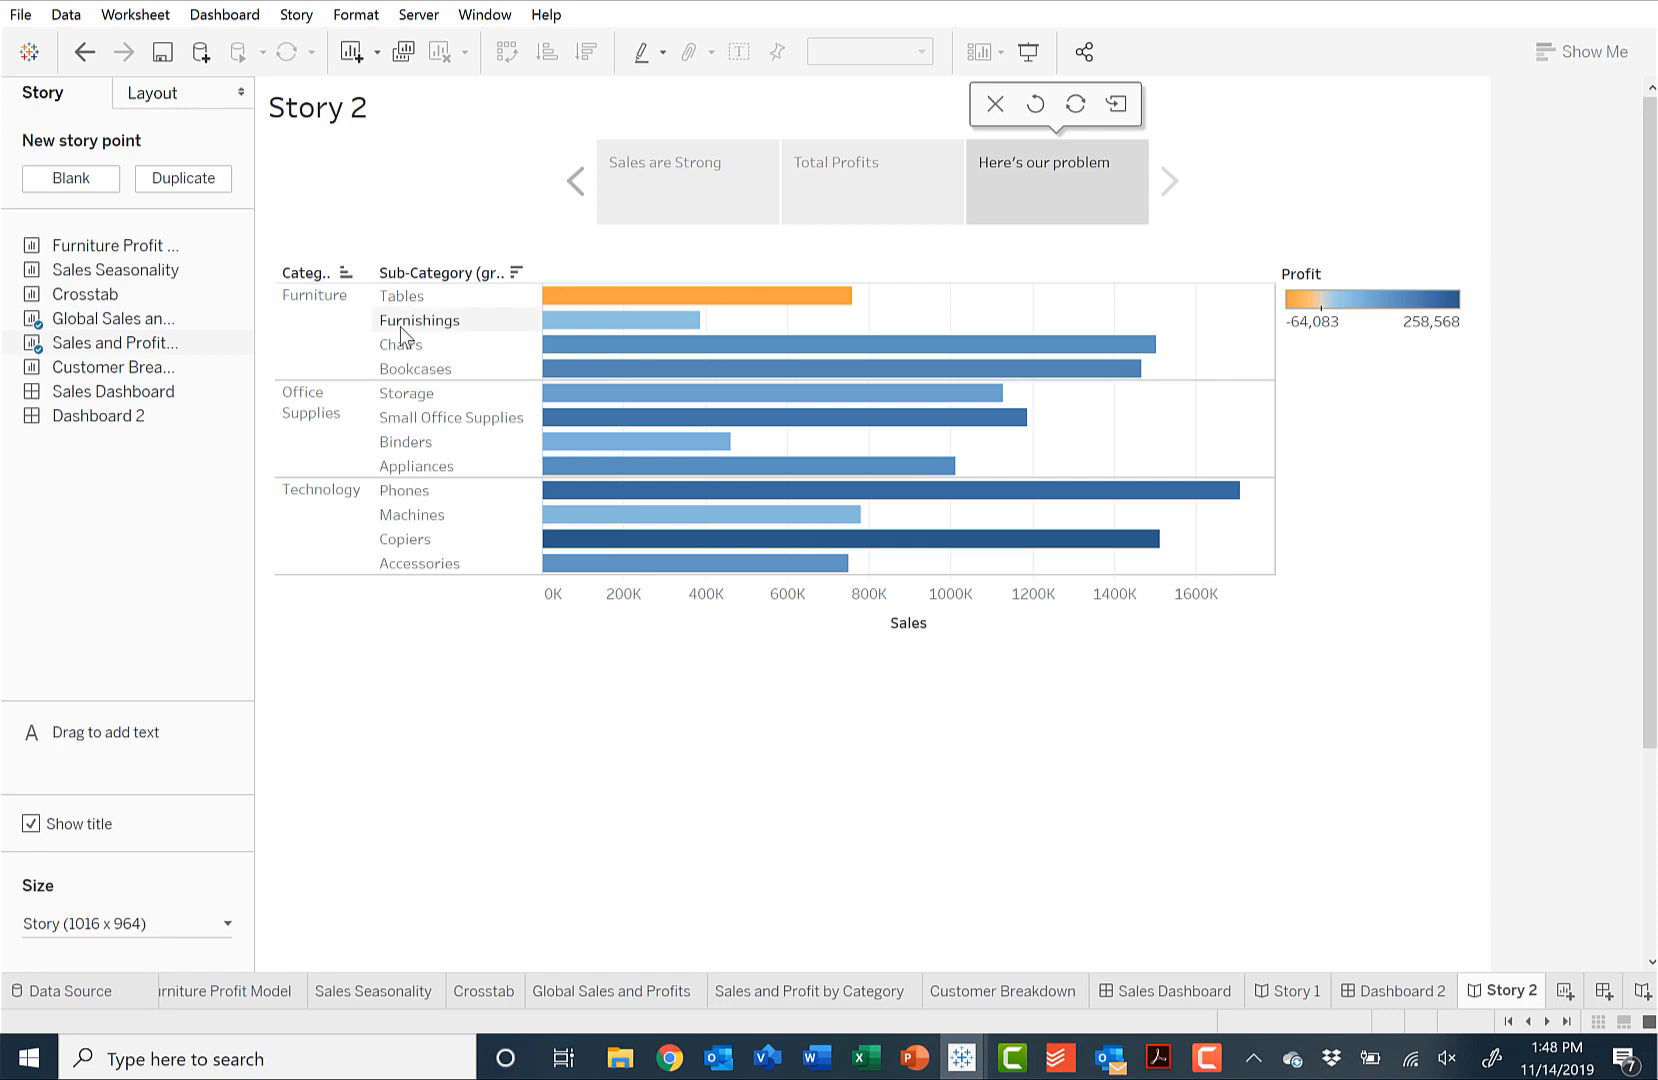
{"action": "right_click", "coordinate": [1090, 655]}
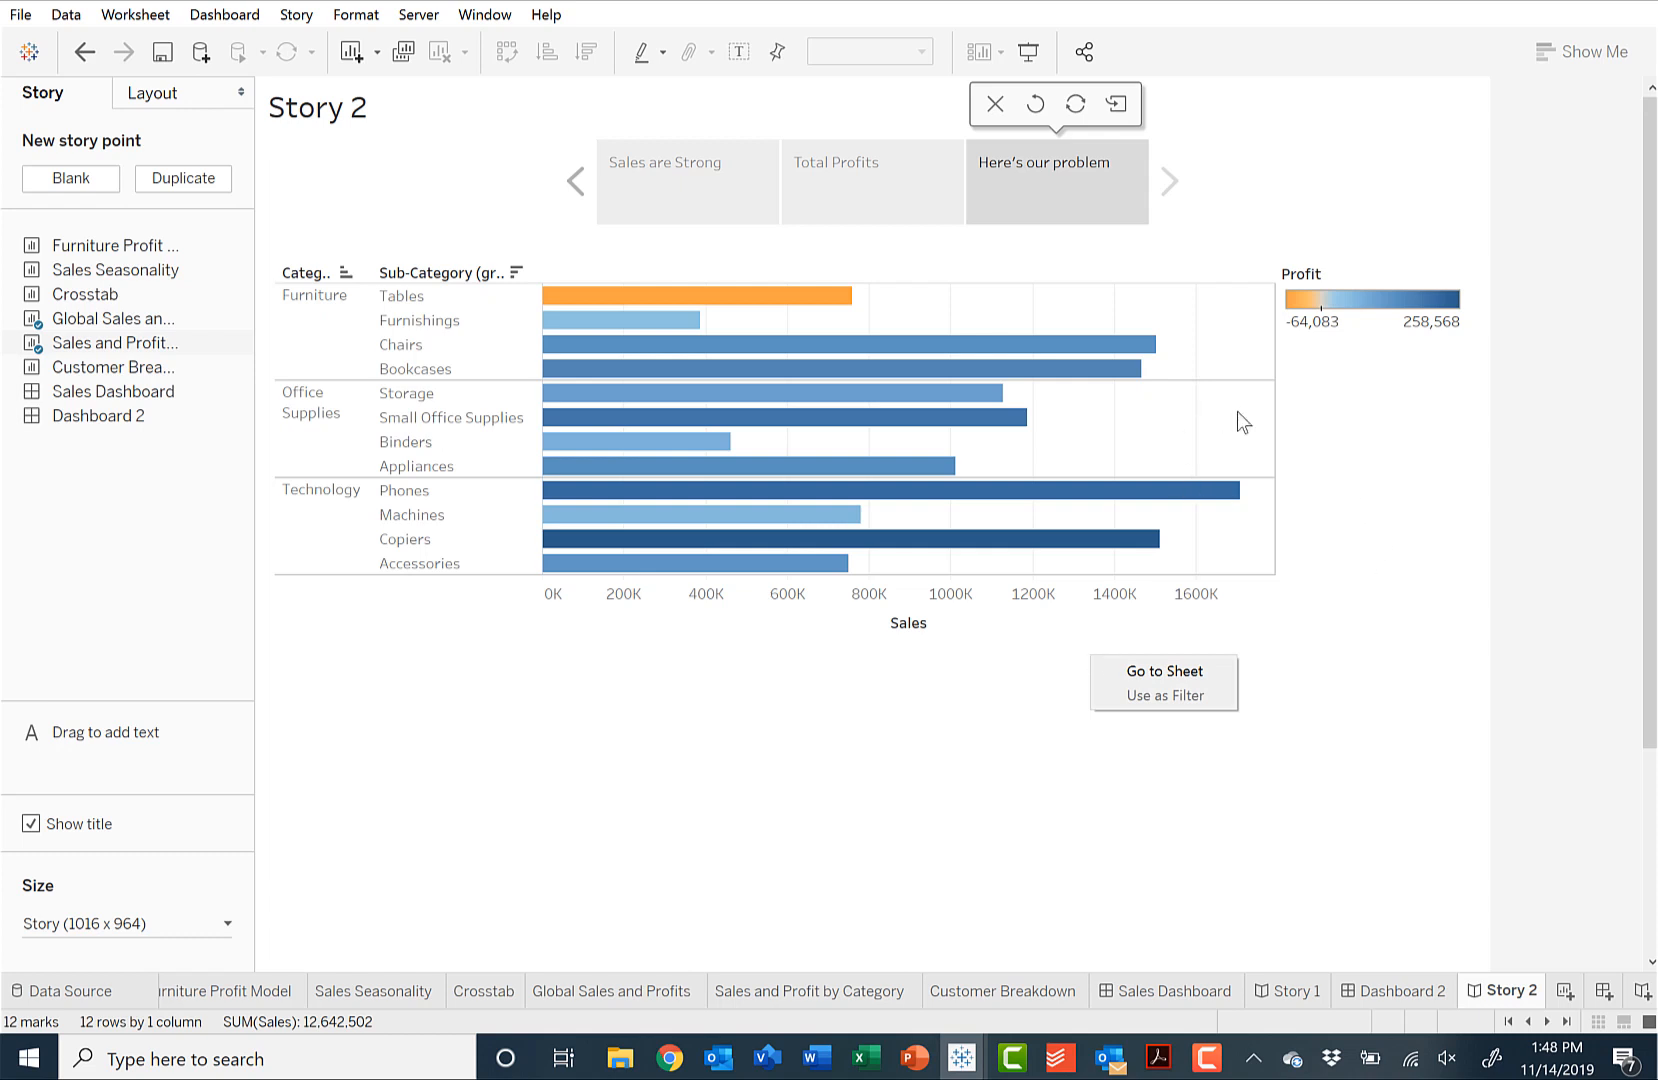
{"action": "right_click", "coordinate": [1189, 414]}
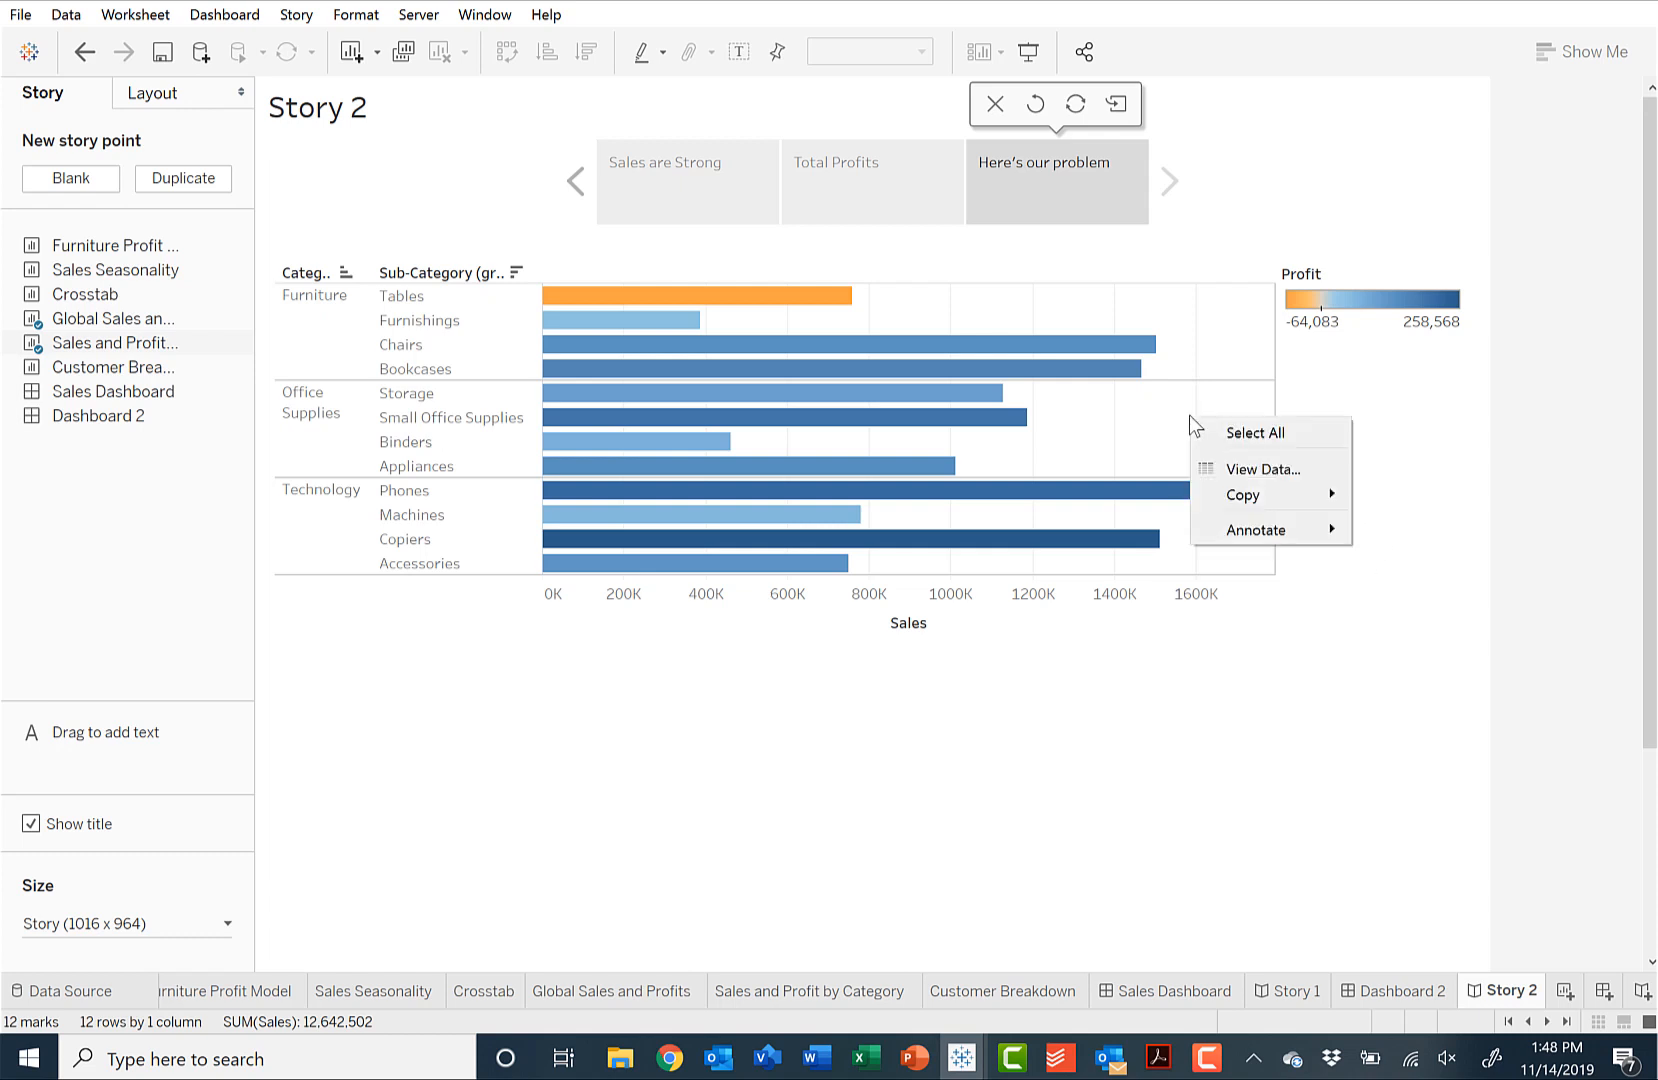
{"action": "mouse_move", "coordinate": [1245, 530]}
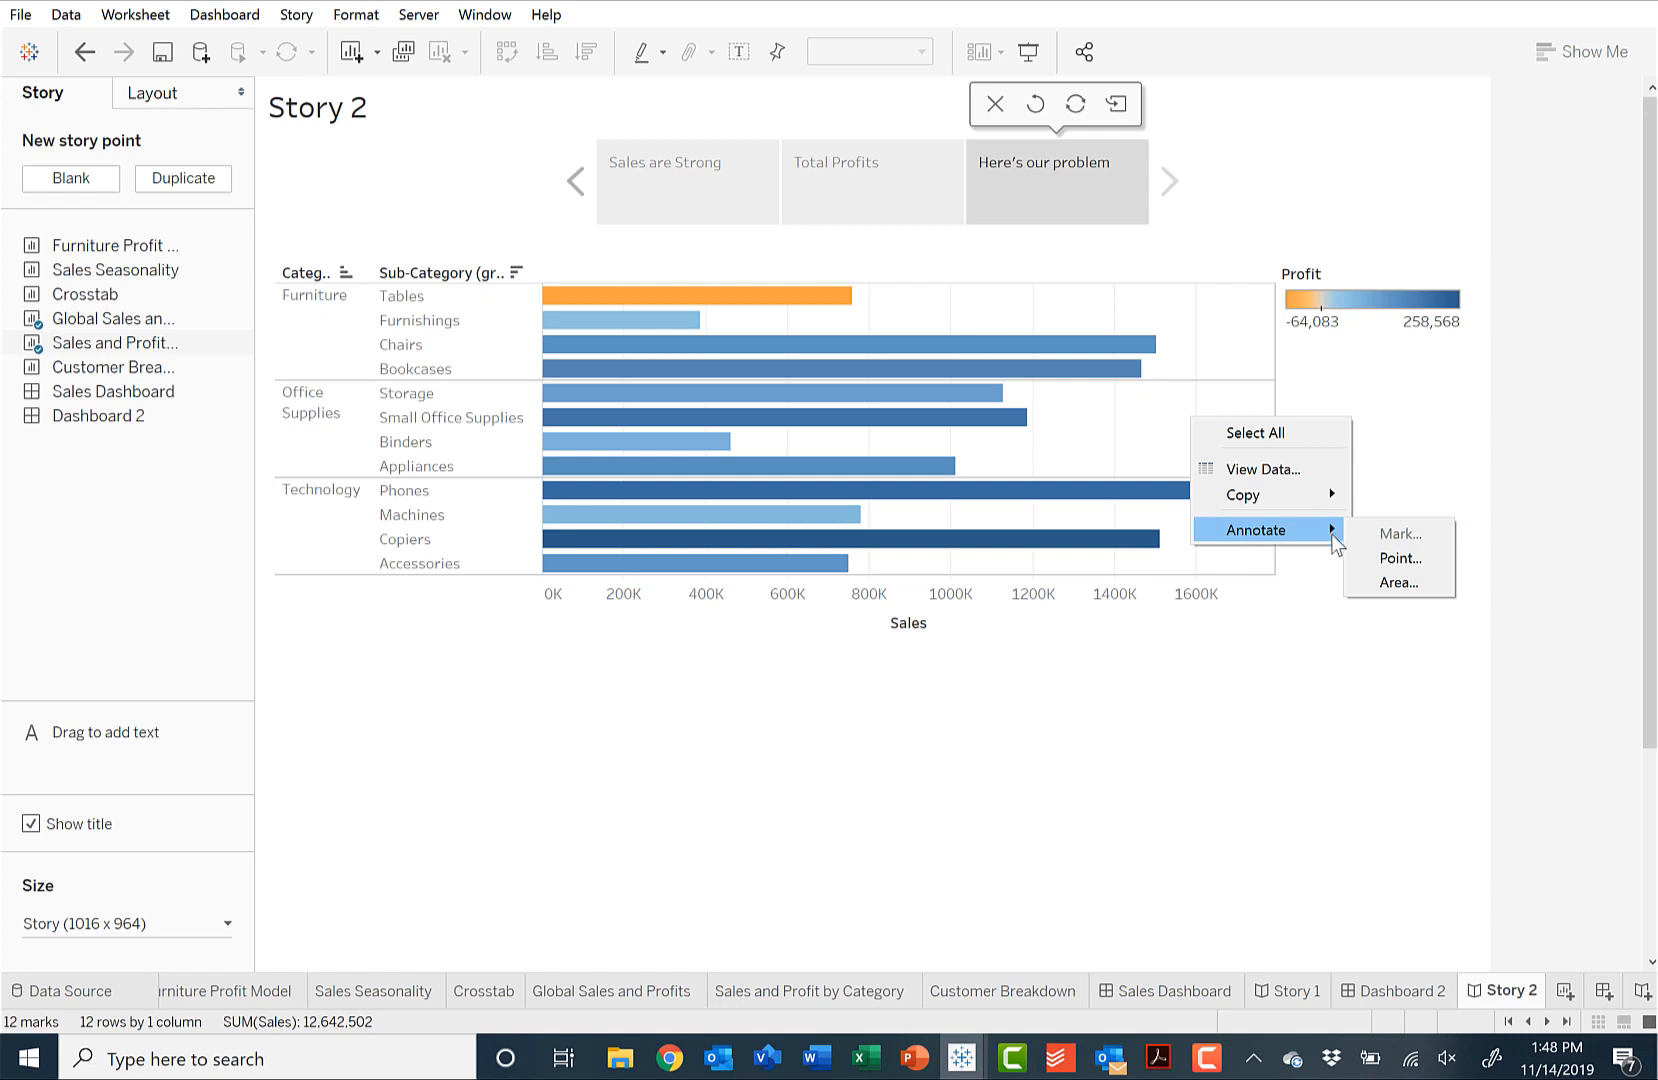
{"action": "left_click", "coordinate": [1399, 558]}
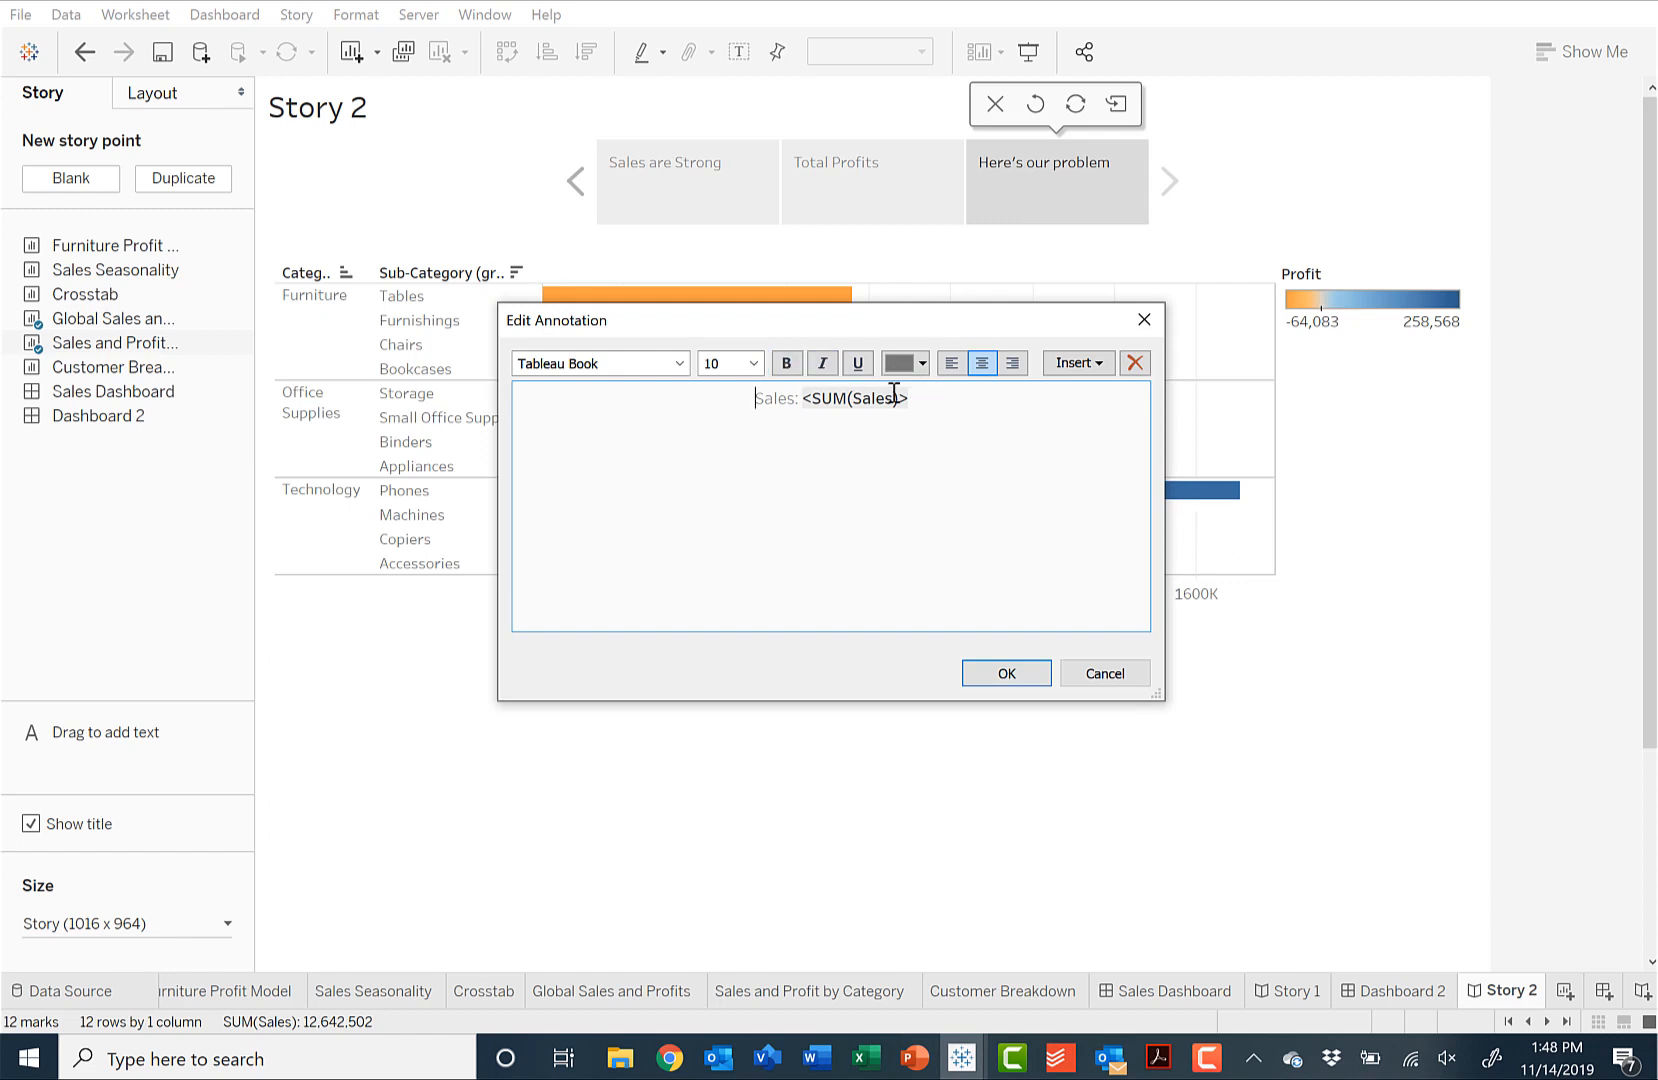
{"action": "left_click_drag", "start_coordinate": [910, 398], "coordinate": [666, 392]}
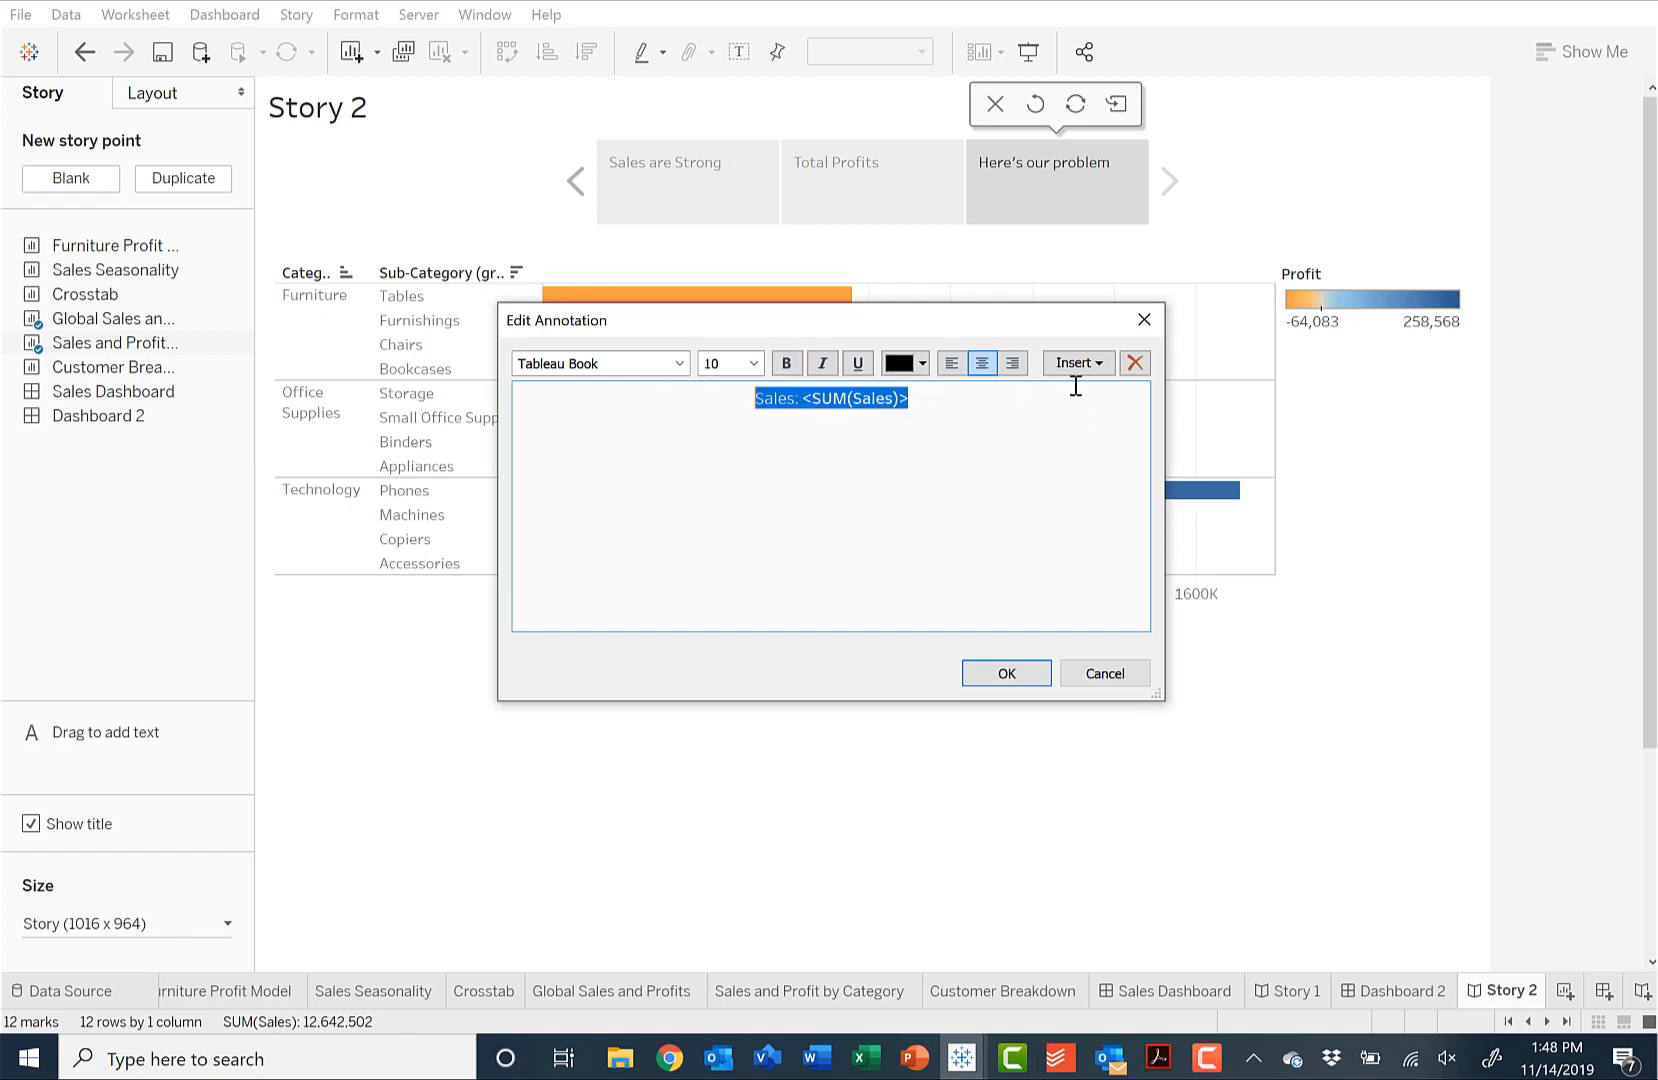
{"action": "key", "text": "BackSpace"}
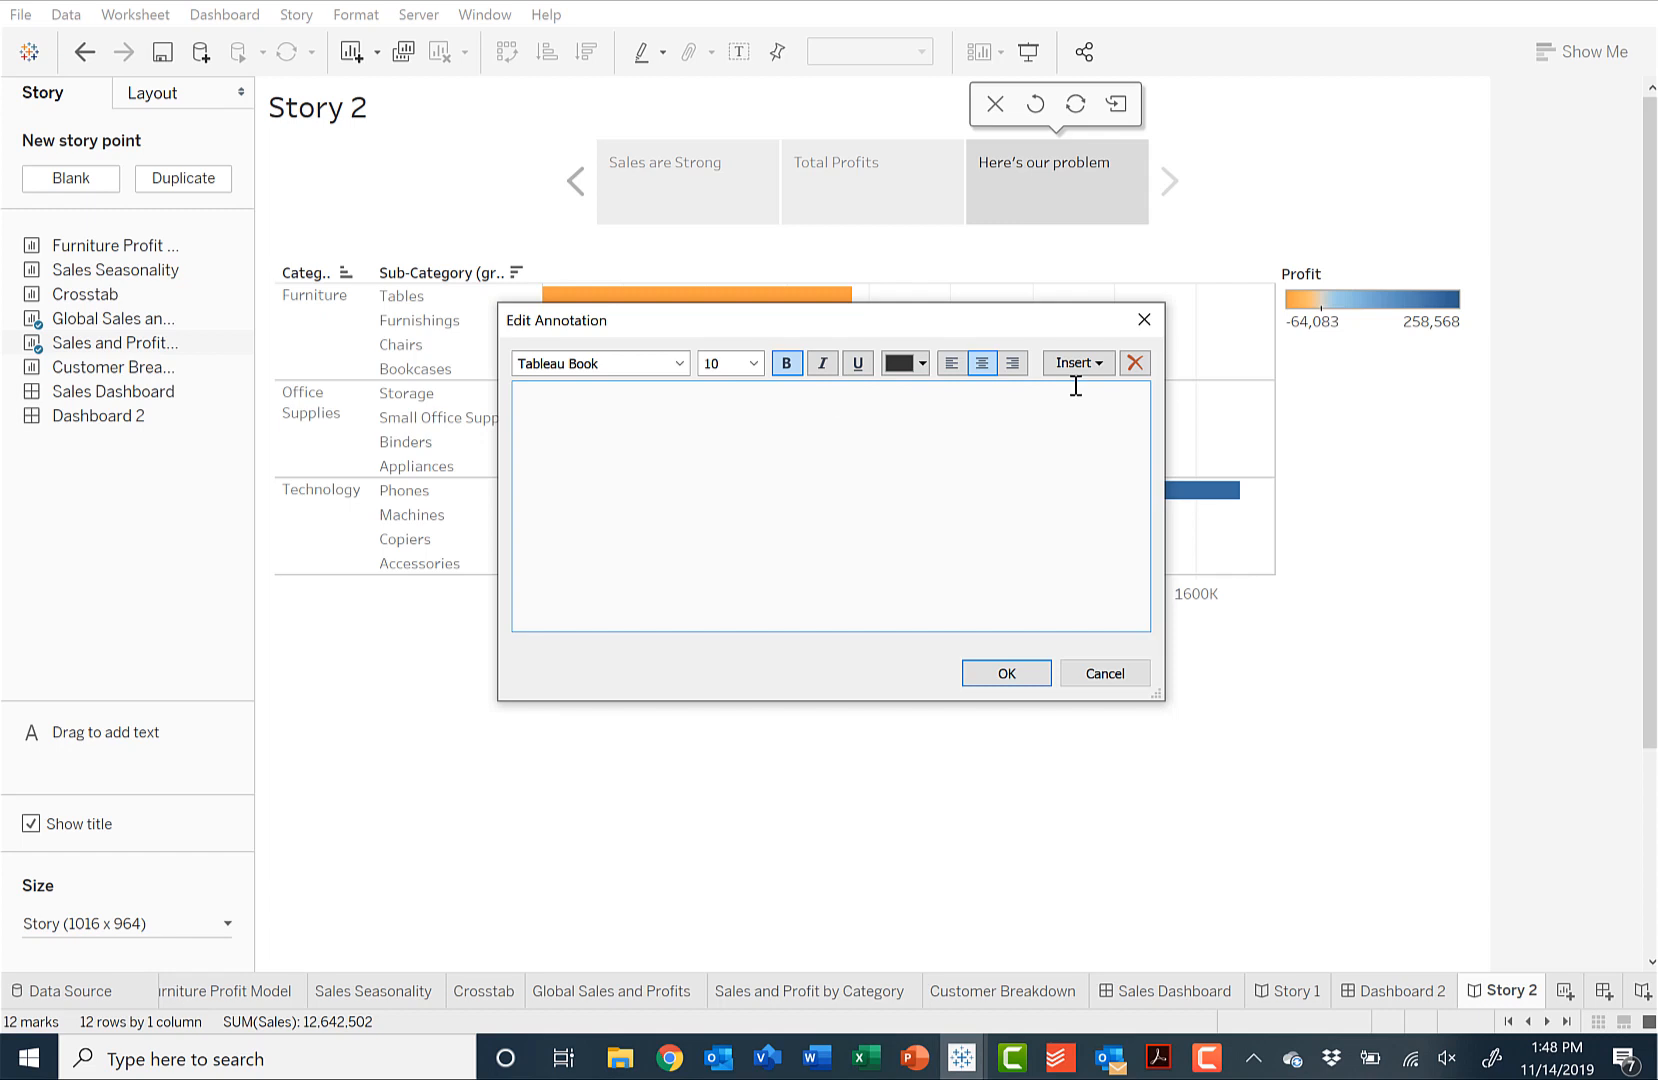
{"action": "type", "text": "Tables are dragging down "}
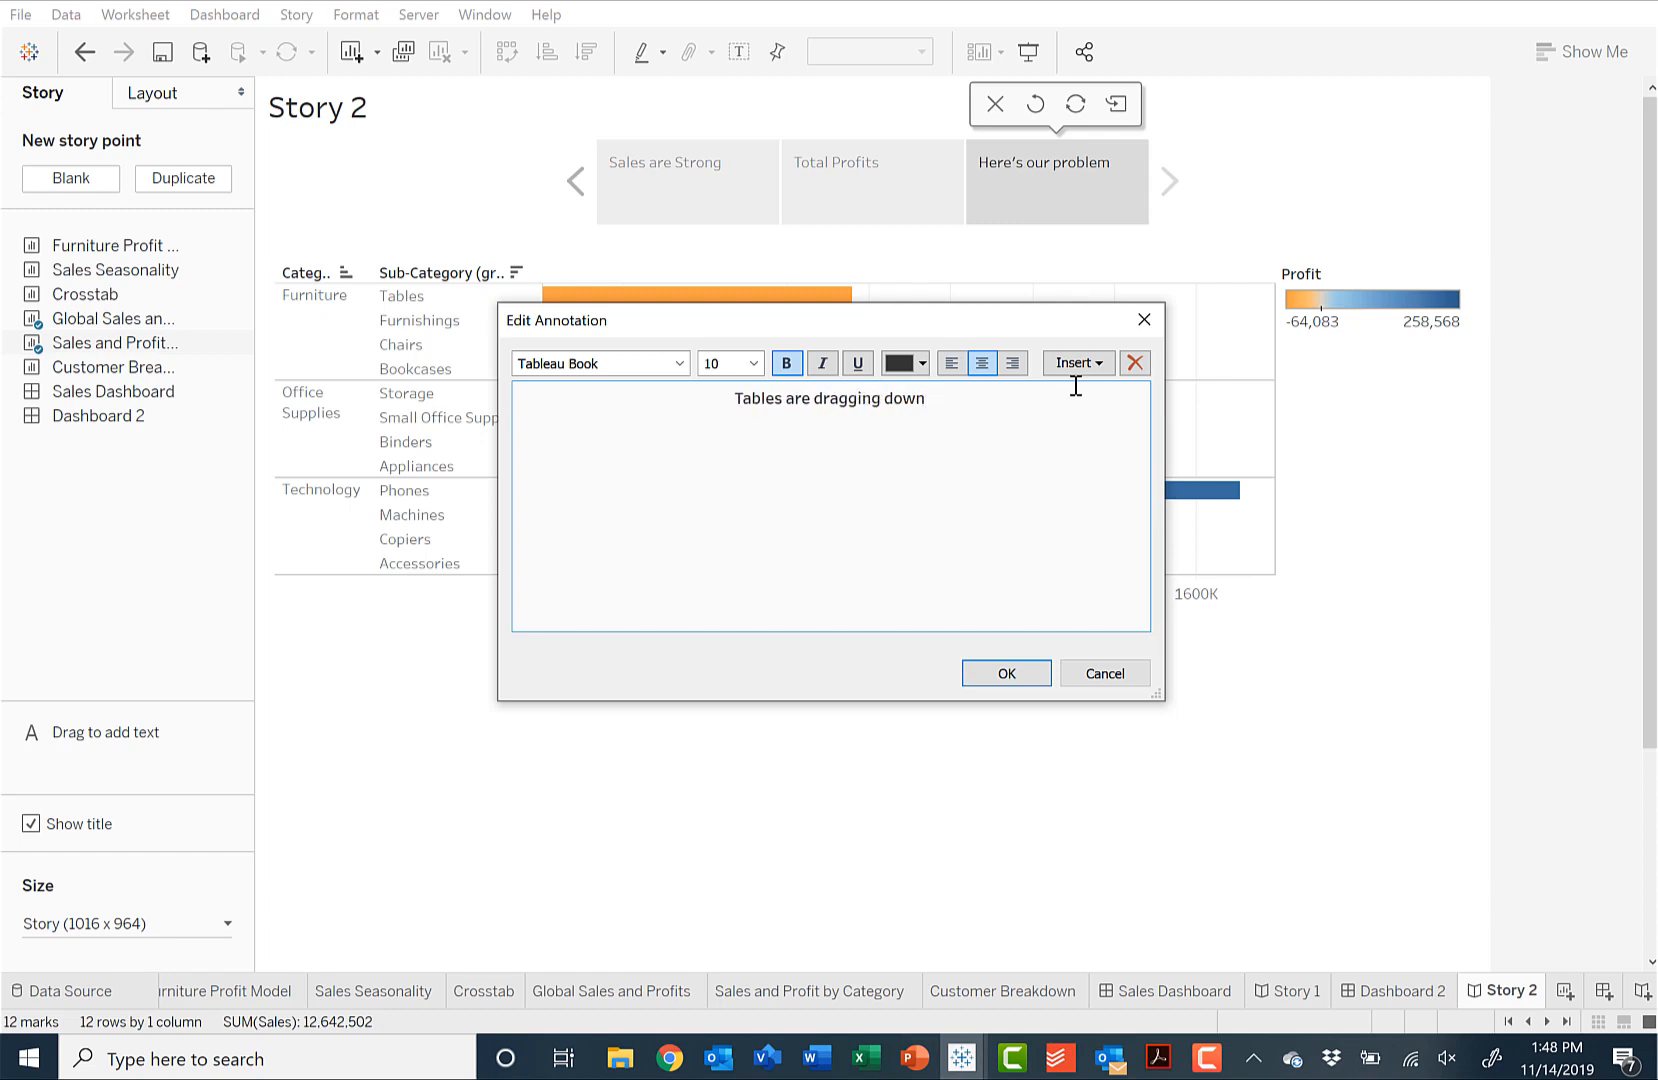
{"action": "type", "text": "our "}
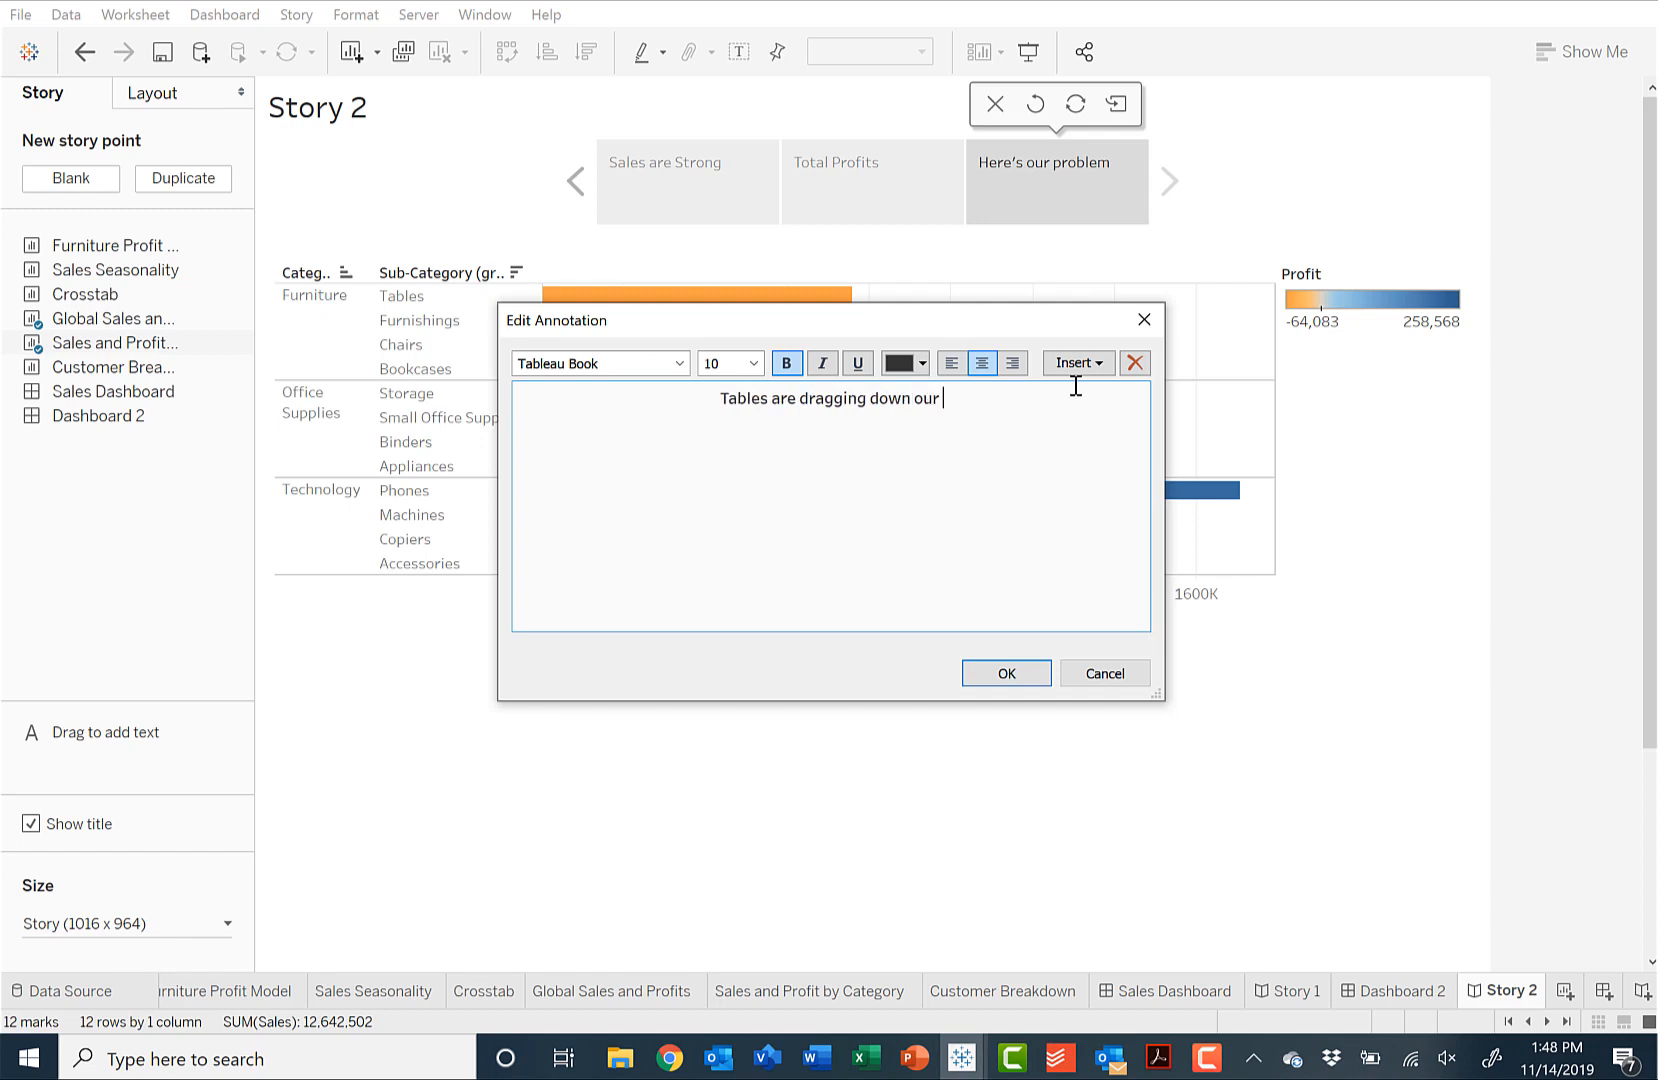
{"action": "type", "text": "profits"}
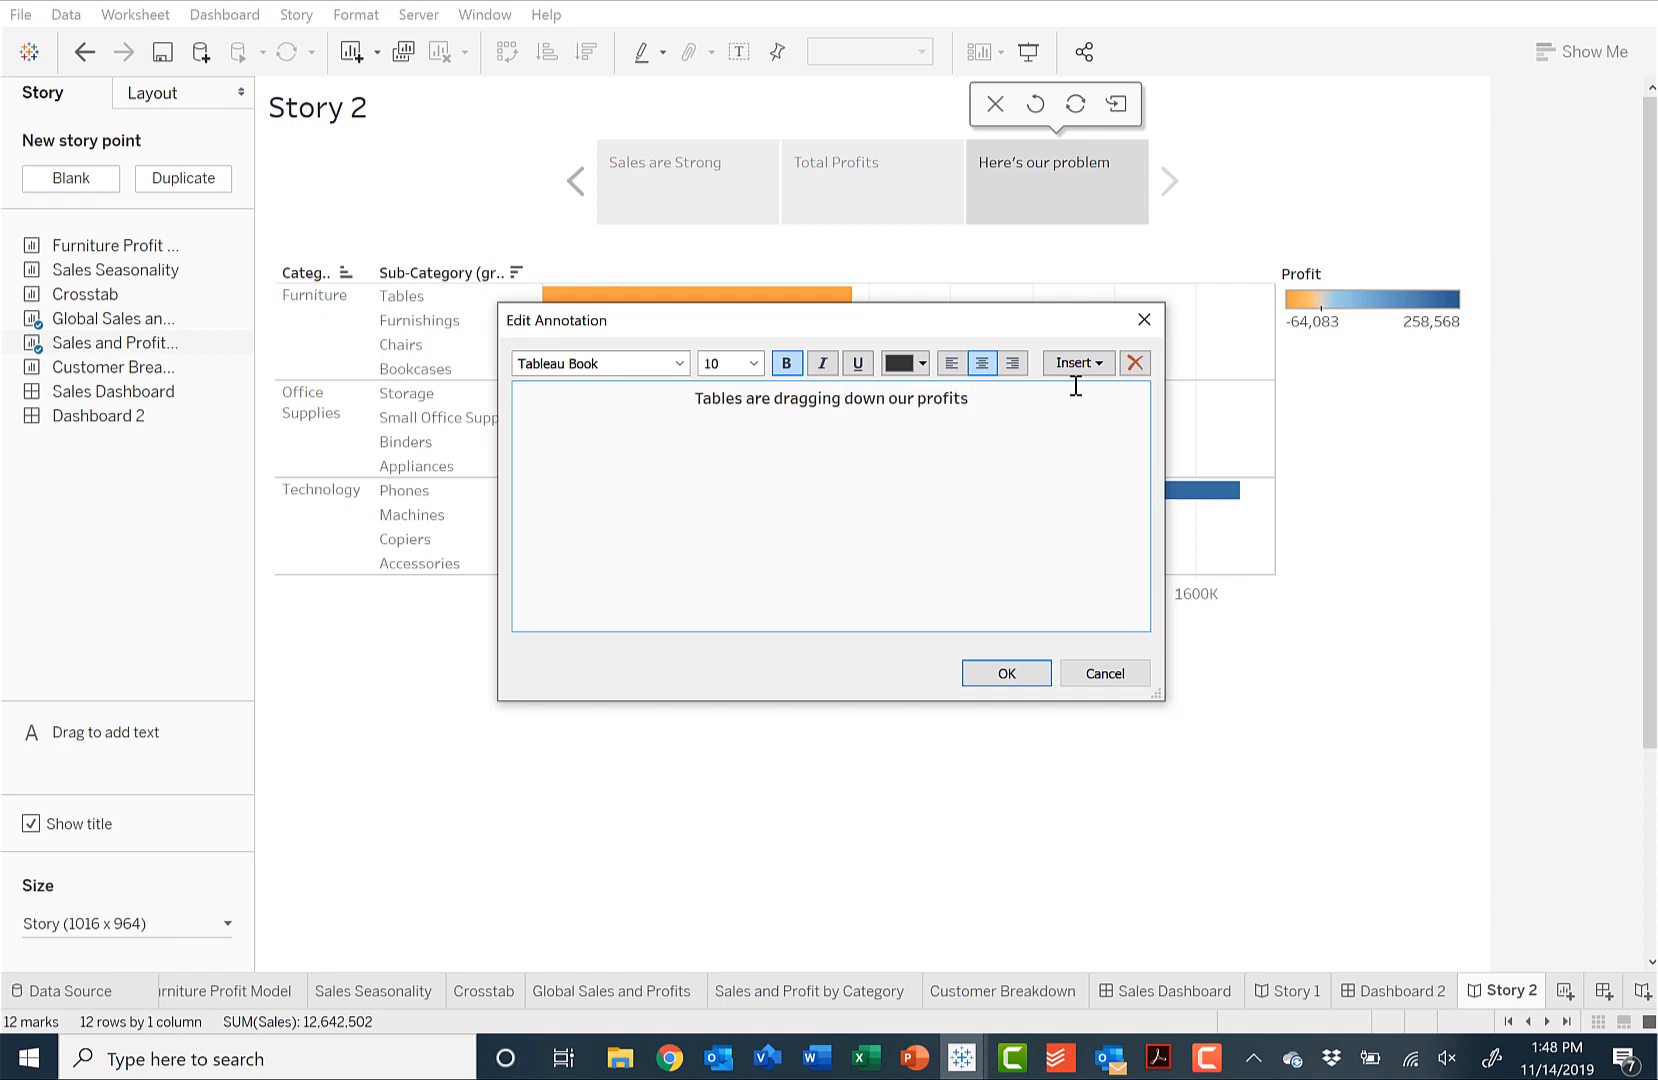
{"action": "left_click", "coordinate": [1022, 670]}
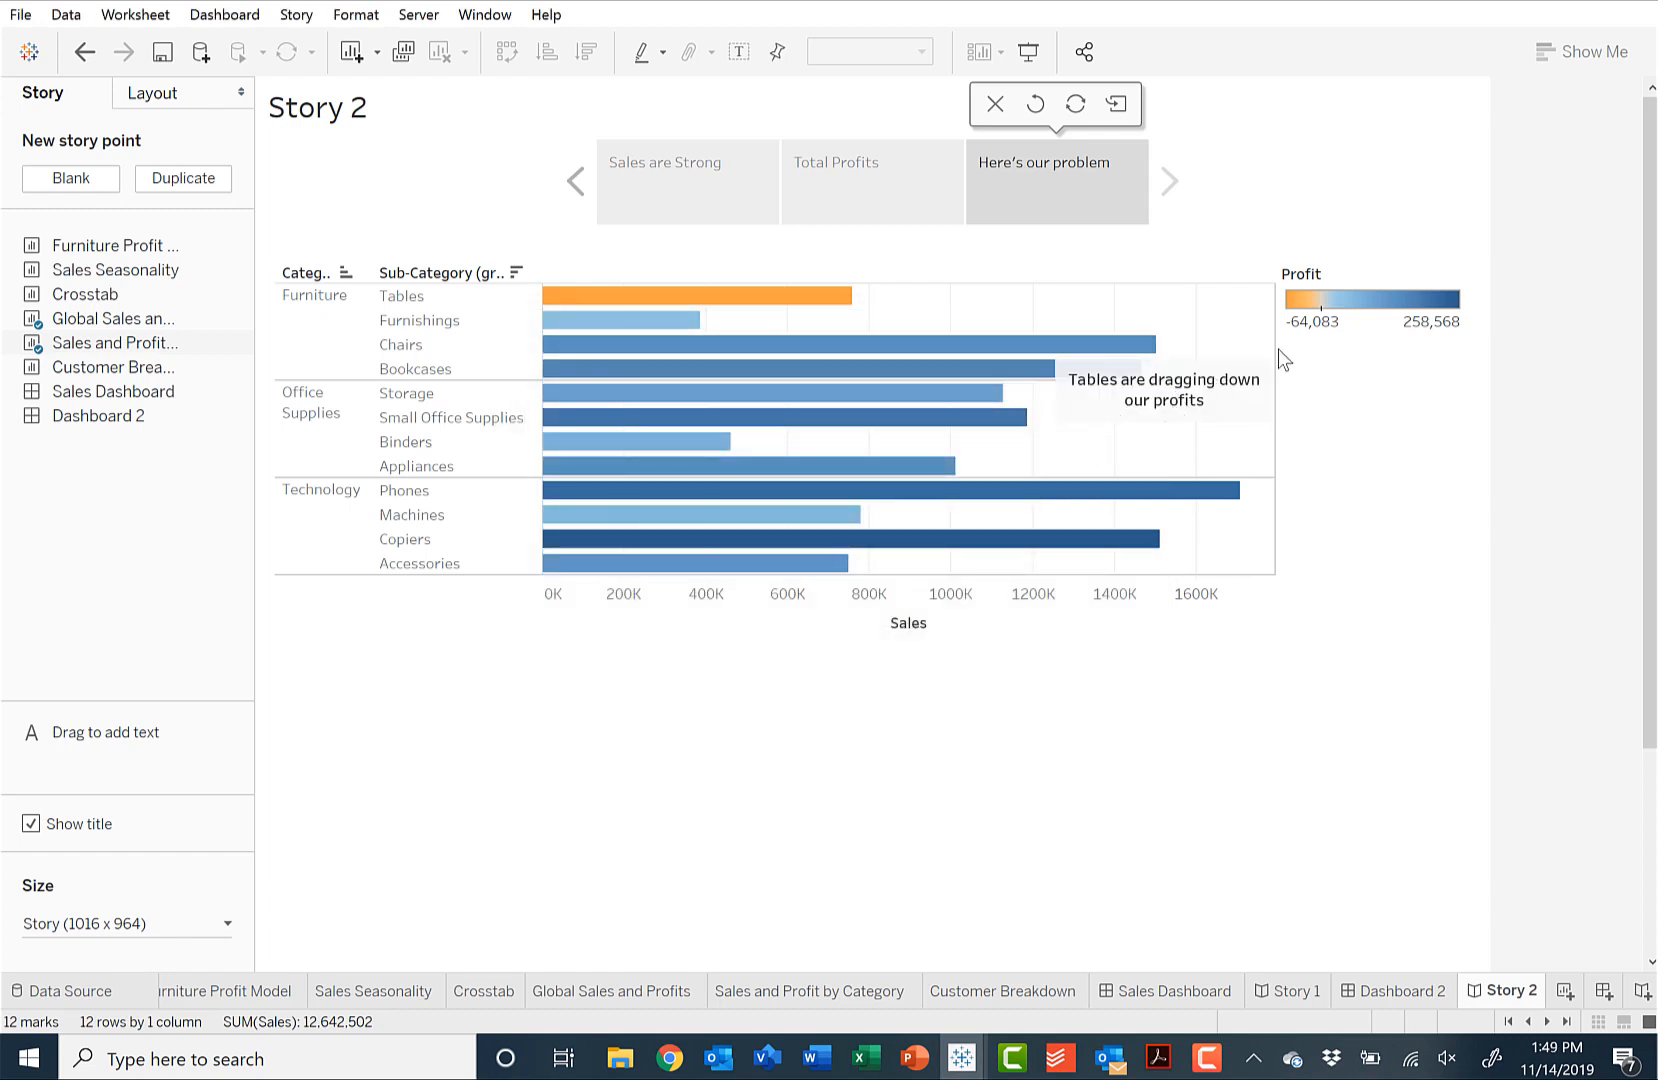
- Anchor the annotation's pointer at the end of the Tables bar and move its text box level with that bar
{"action": "left_click", "coordinate": [1216, 404]}
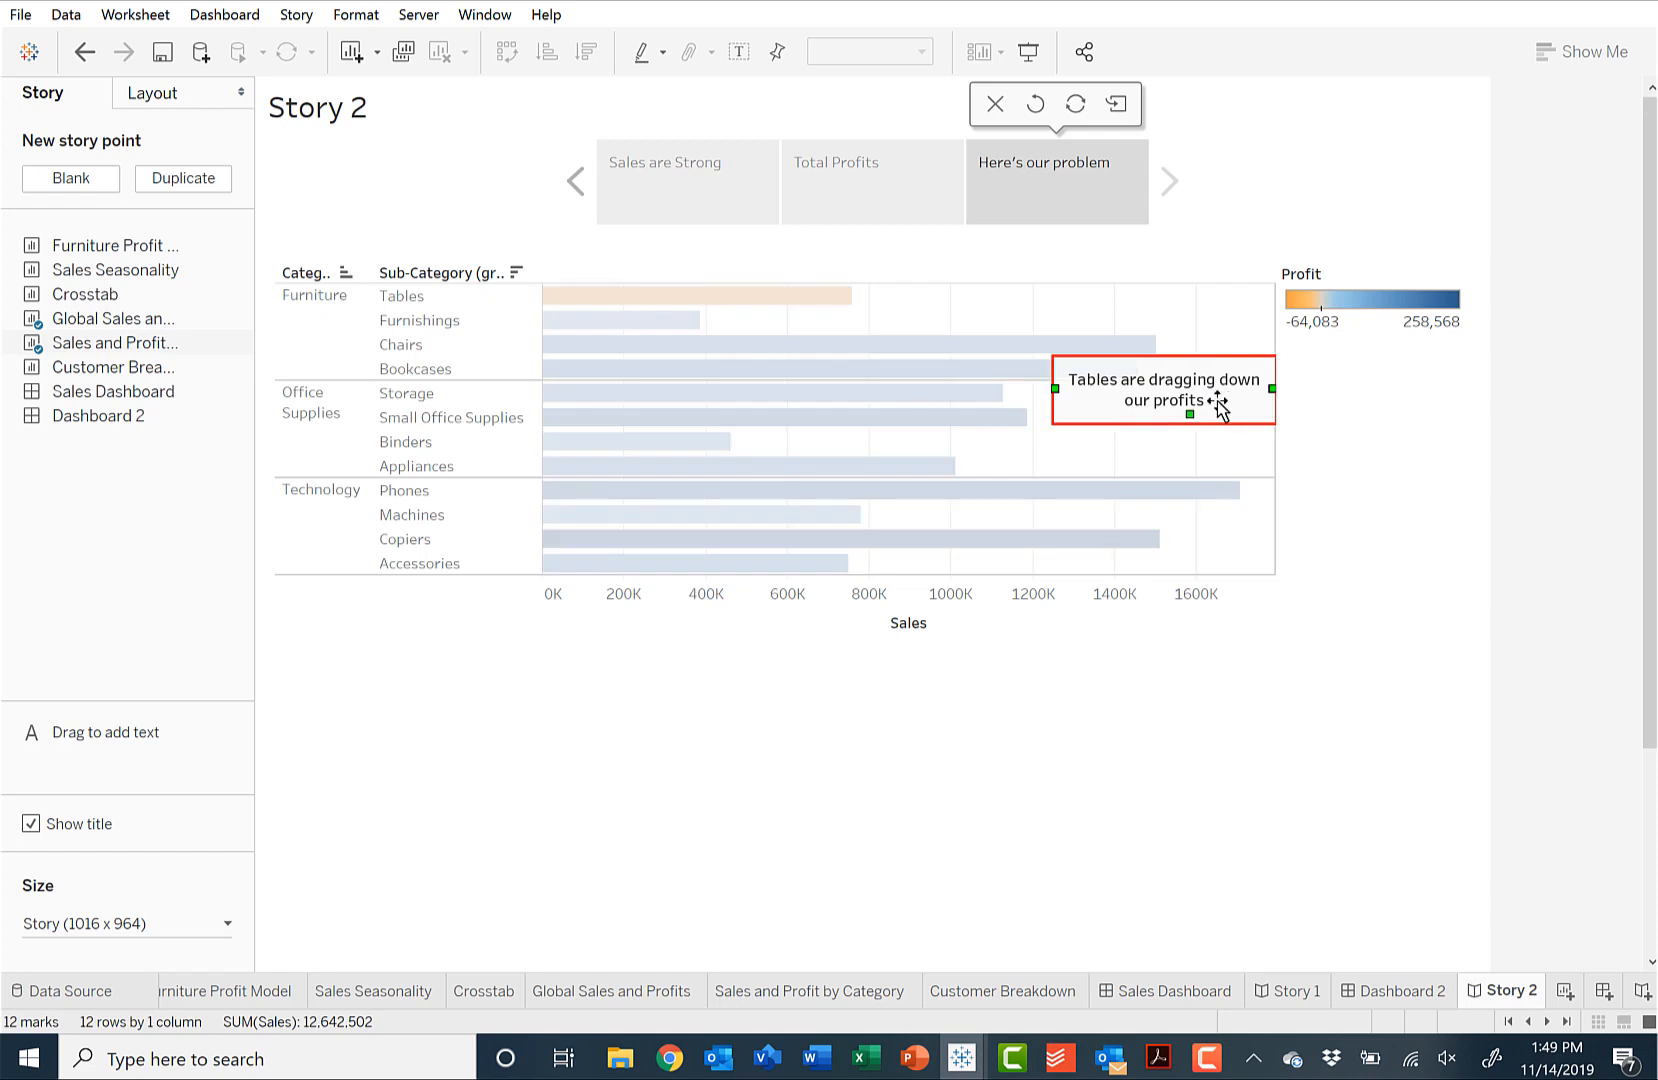
{"action": "mouse_move", "coordinate": [1232, 408]}
{"action": "left_mouse_down"}
{"action": "mouse_move", "coordinate": [1212, 430]}
{"action": "mouse_move", "coordinate": [1222, 505]}
{"action": "mouse_move", "coordinate": [1245, 528]}
{"action": "mouse_move", "coordinate": [1240, 511]}
{"action": "left_mouse_up"}
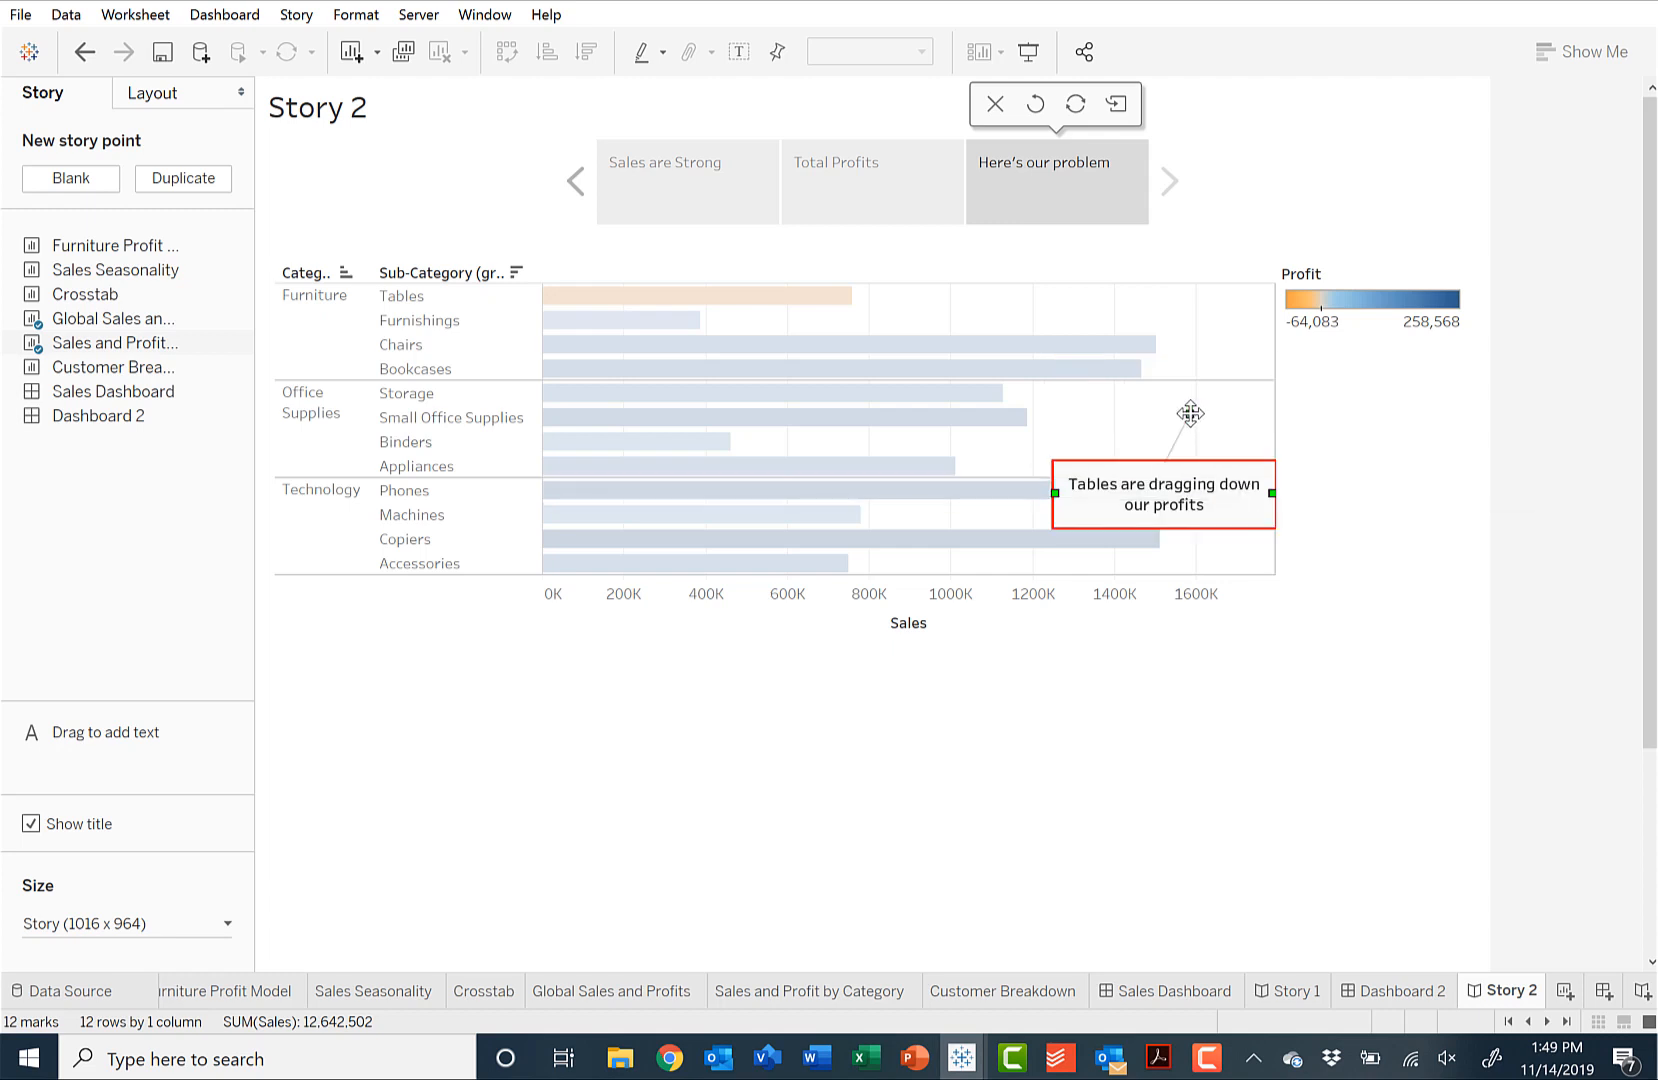
{"action": "left_click_drag", "start_coordinate": [1190, 413], "coordinate": [857, 298]}
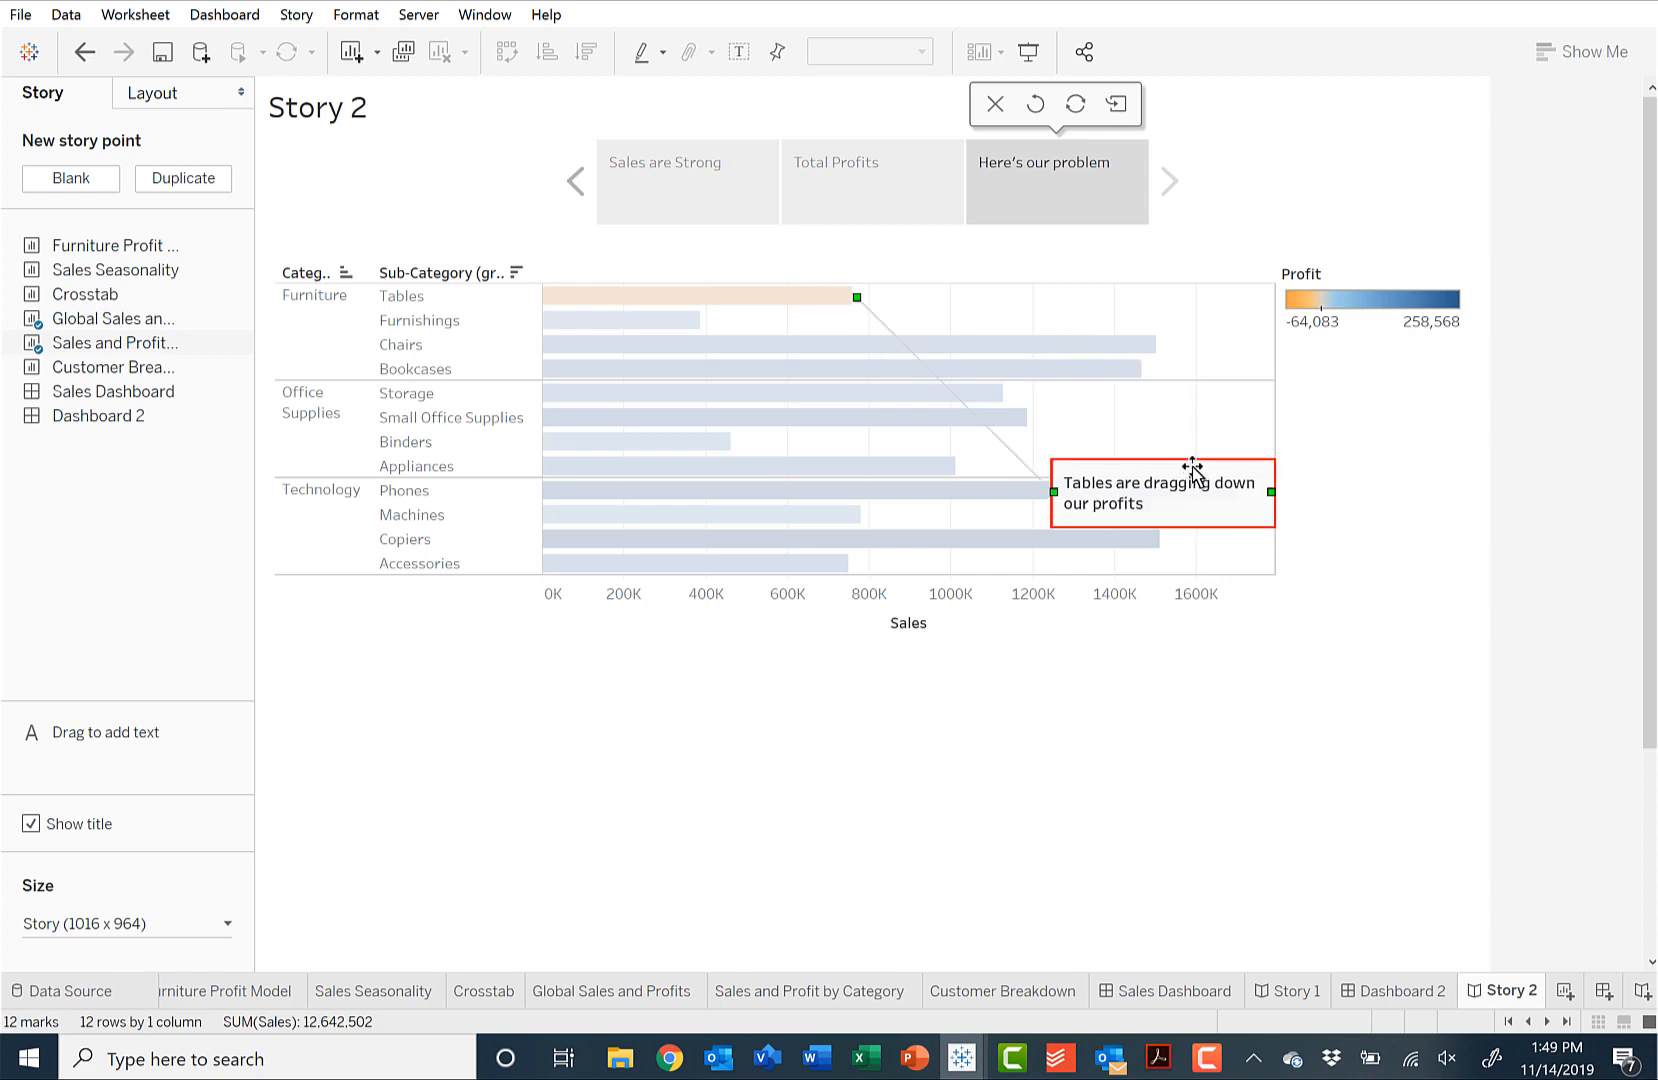
{"action": "mouse_move", "coordinate": [1192, 470]}
{"action": "left_mouse_down"}
{"action": "mouse_move", "coordinate": [1173, 244]}
{"action": "mouse_move", "coordinate": [1271, 257]}
{"action": "left_mouse_up"}
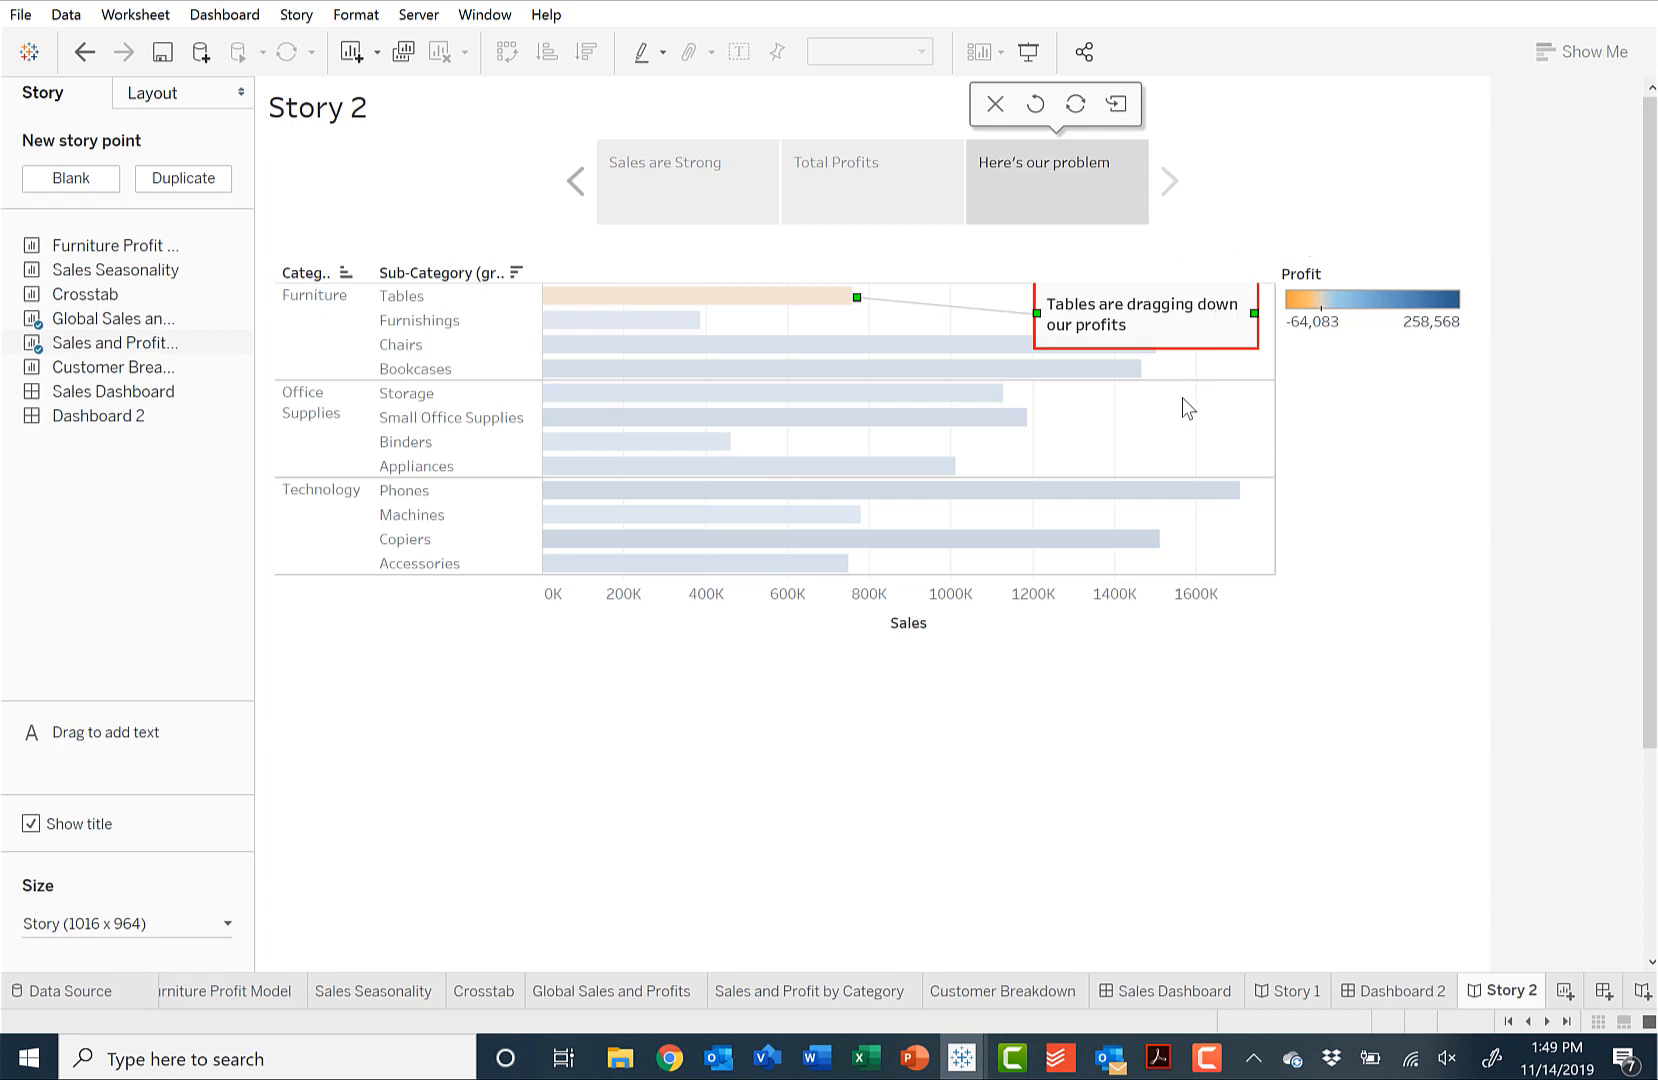
{"action": "key", "text": "ctrl+z"}
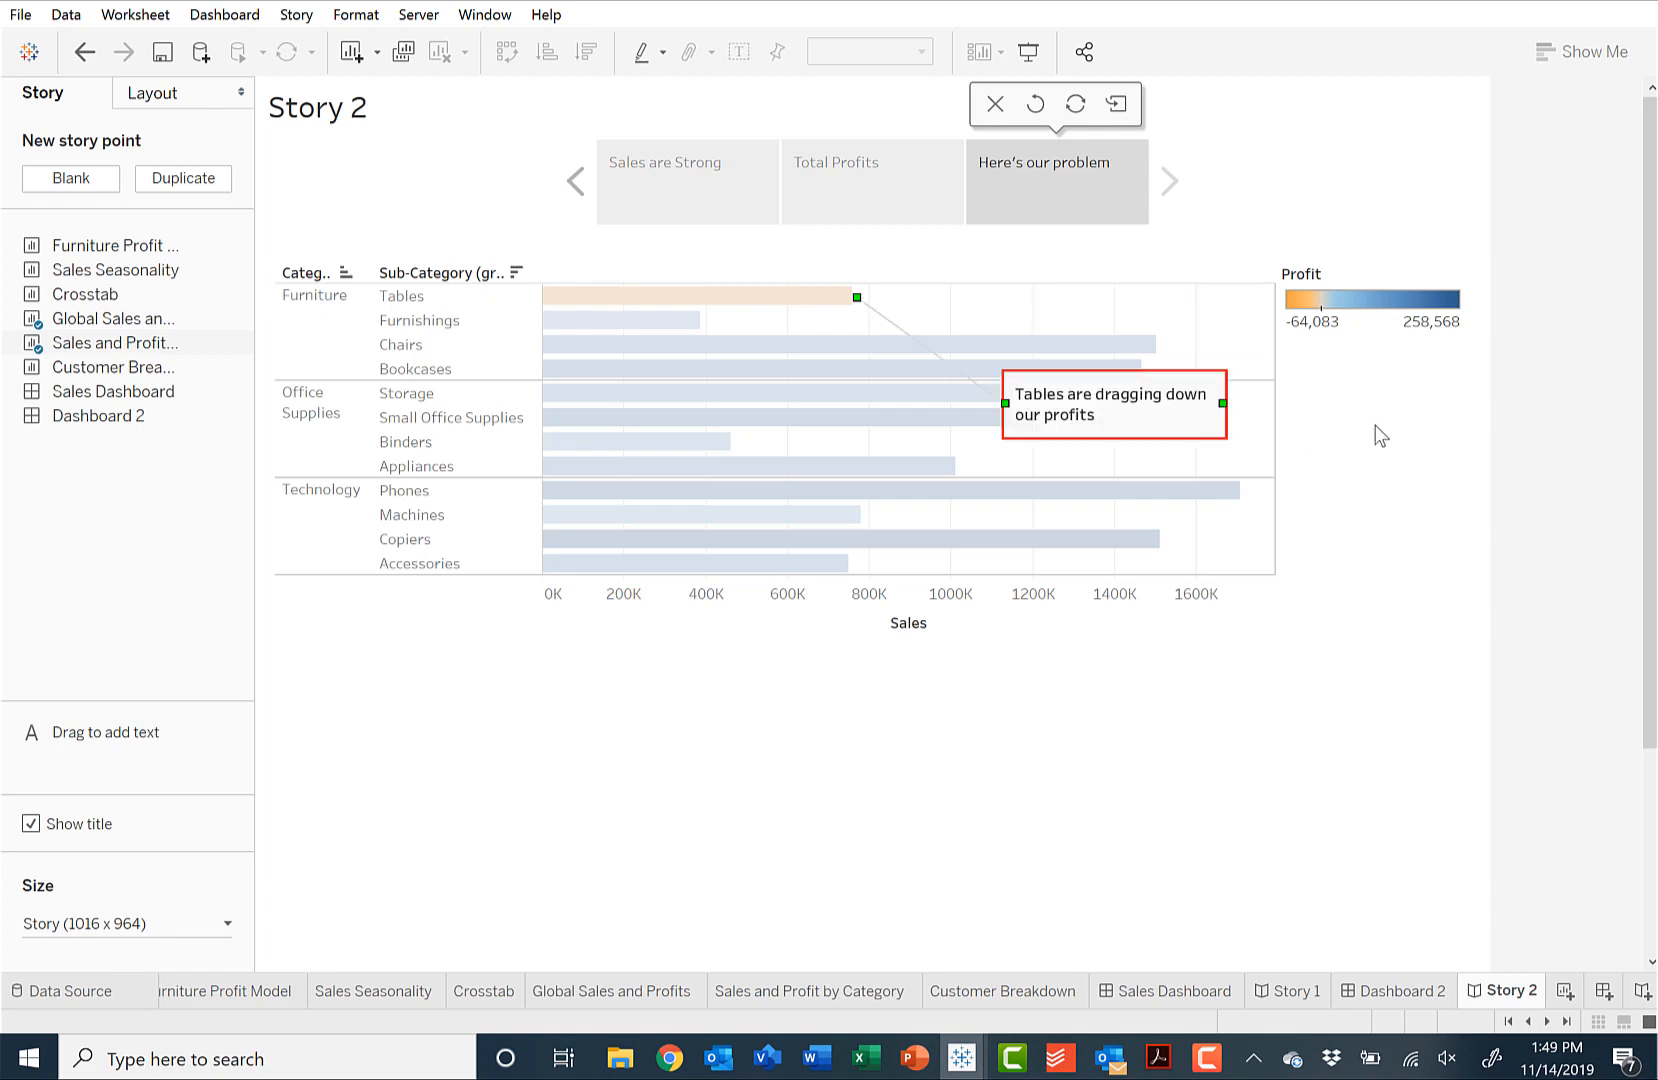
{"action": "left_click_drag", "start_coordinate": [1195, 415], "coordinate": [1236, 305]}
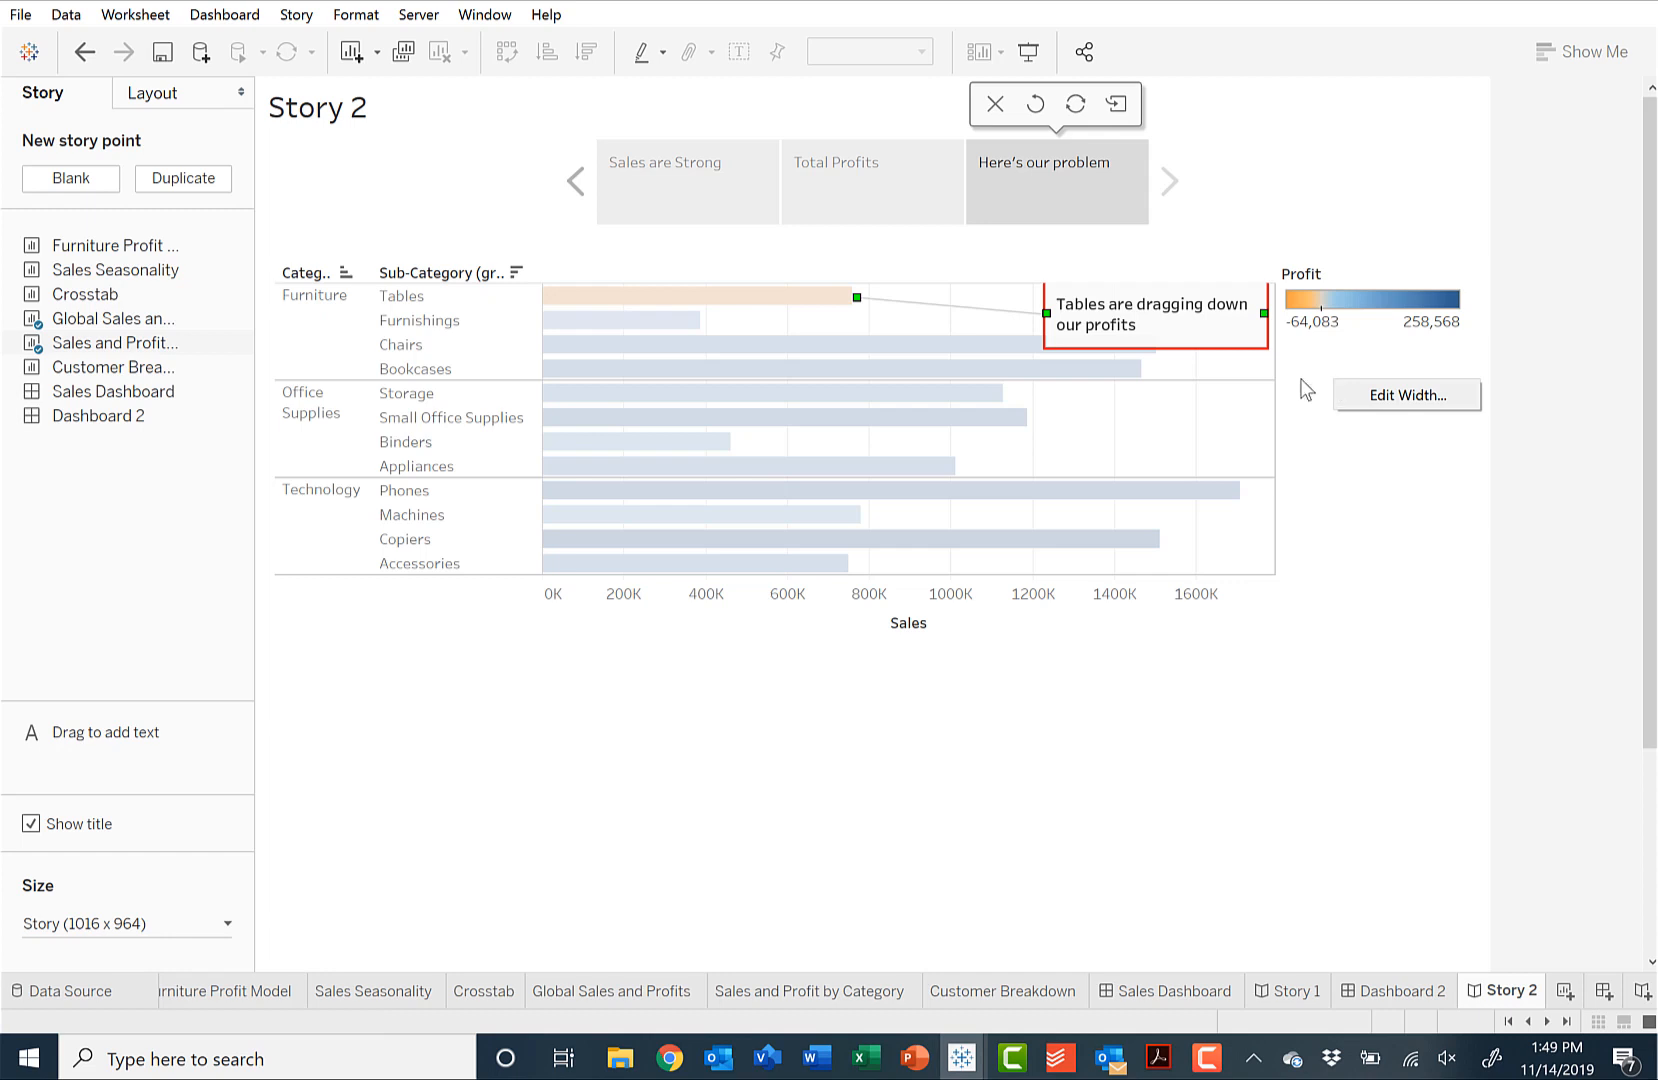
{"action": "left_click", "coordinate": [1302, 388]}
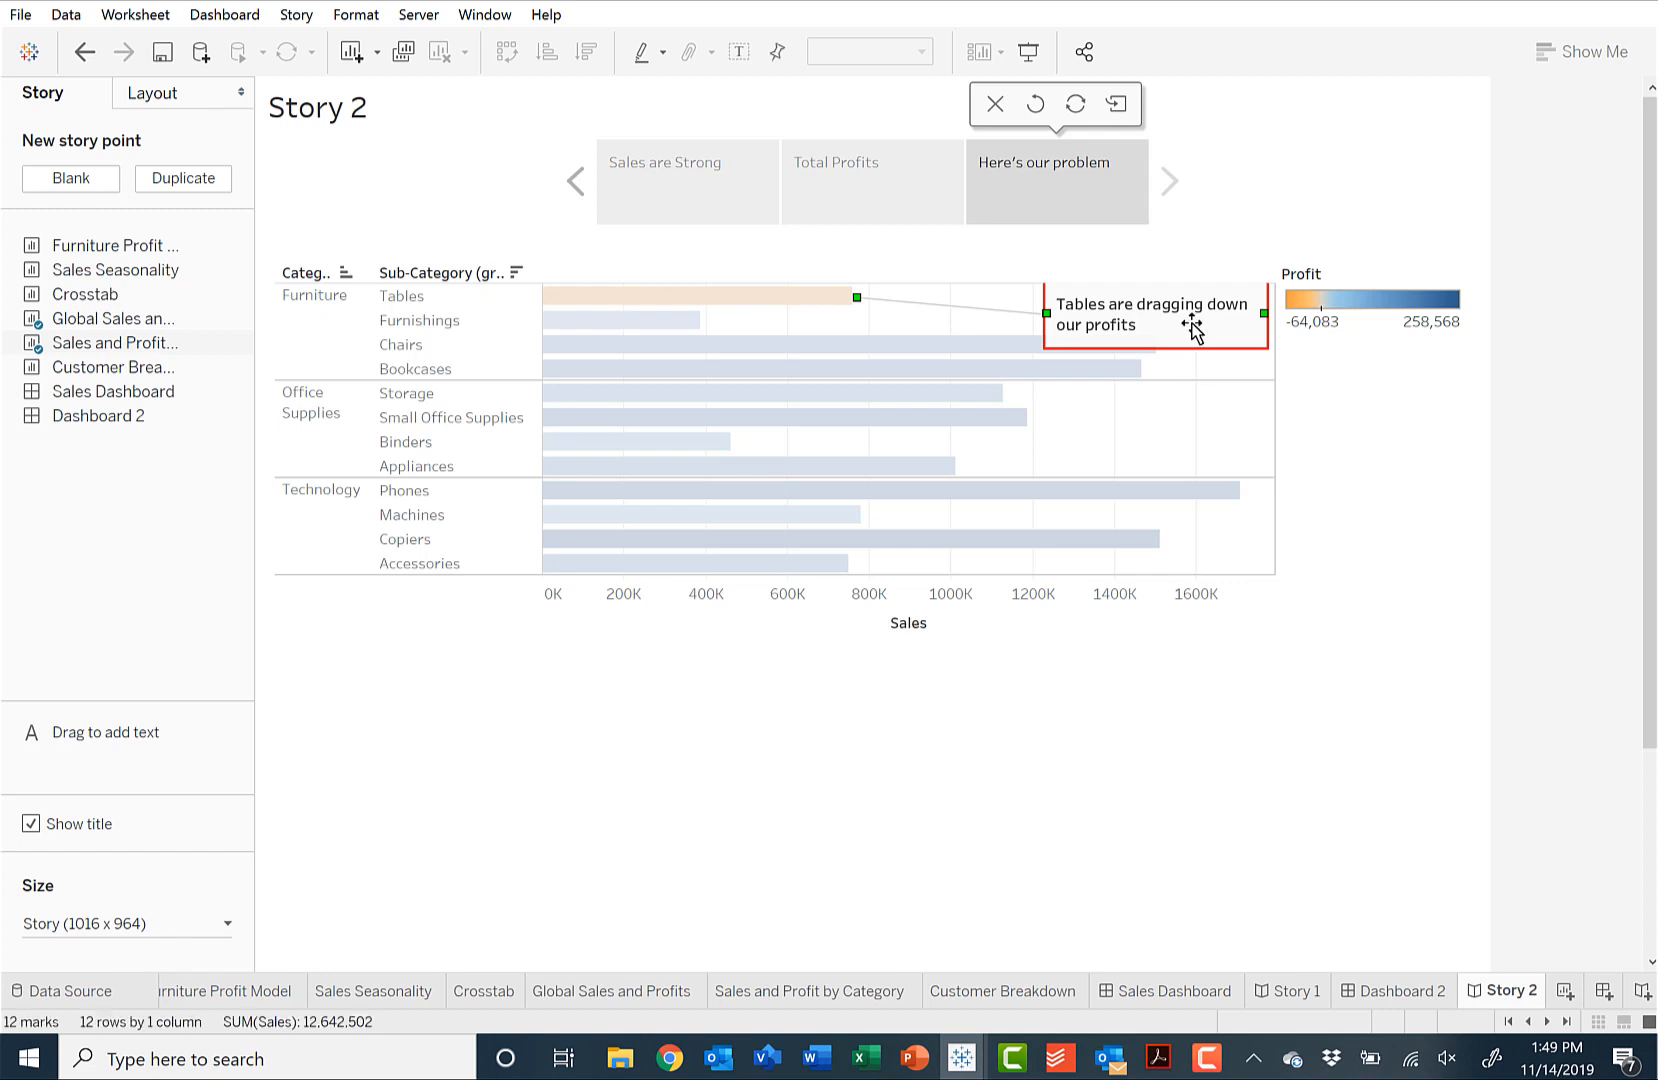
{"action": "left_click", "coordinate": [1127, 398]}
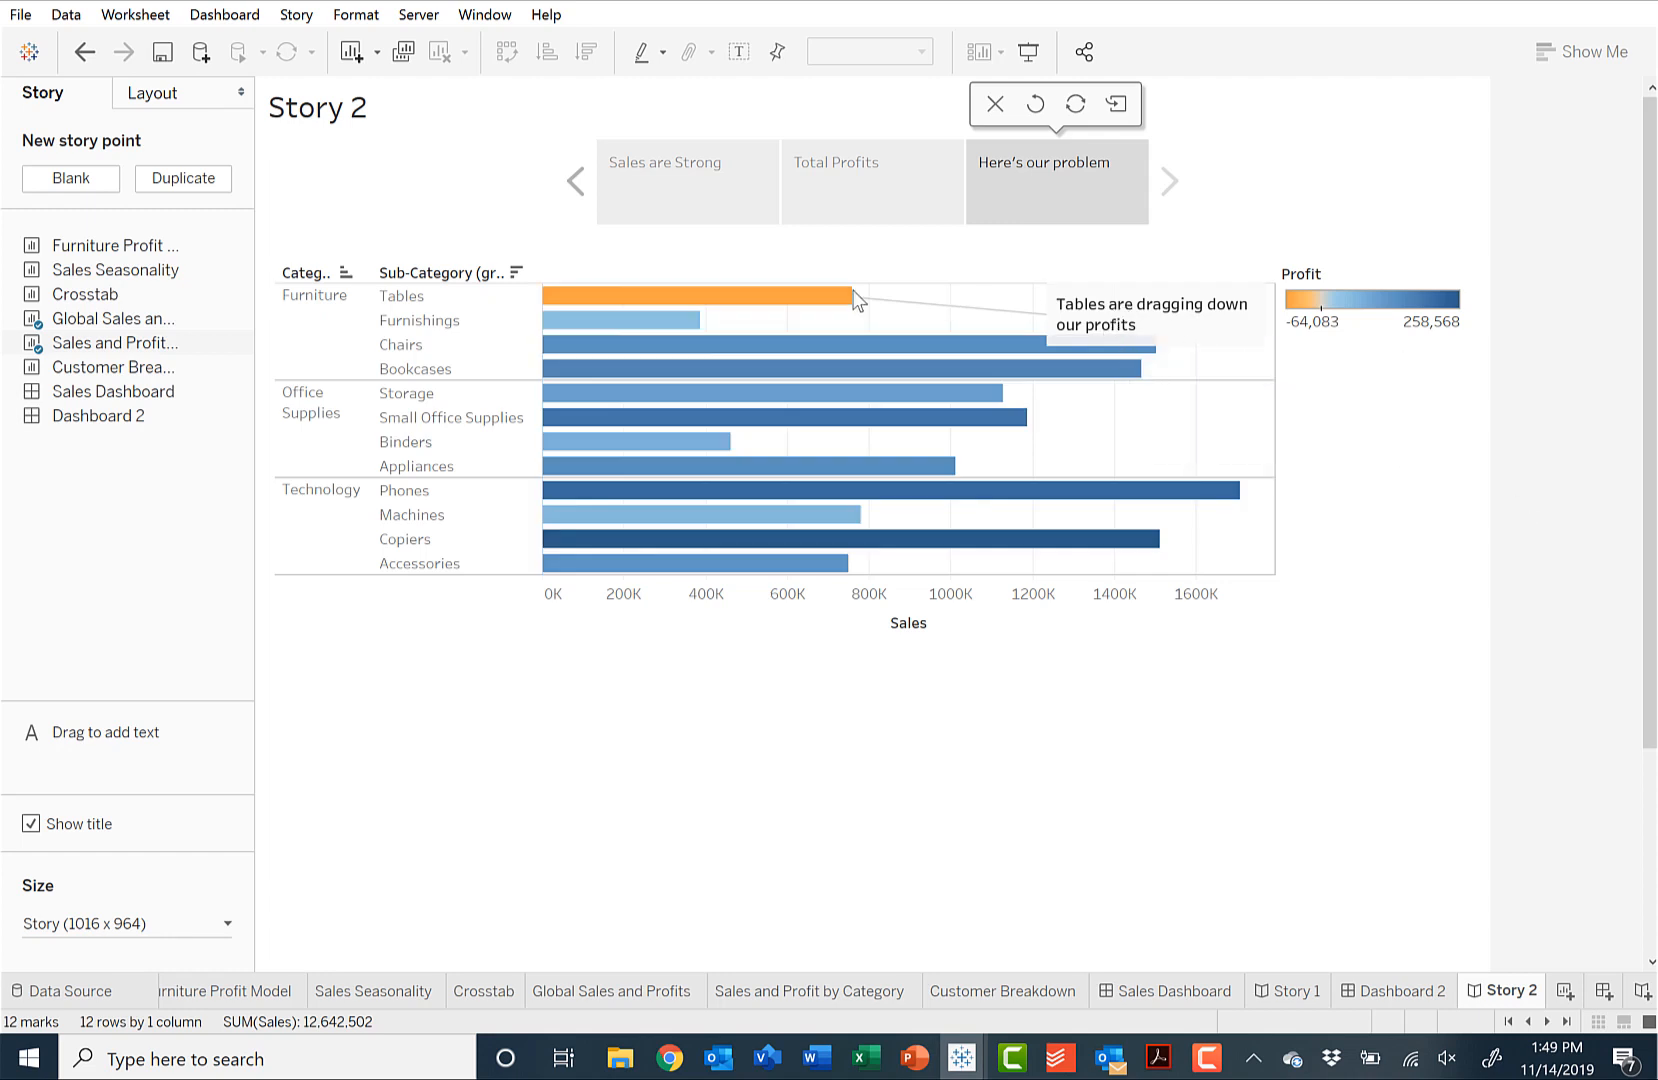
- Add a blank fourth story point after "Here's our problem"
{"action": "mouse_move", "coordinate": [808, 296]}
{"action": "left_click", "coordinate": [60, 184]}
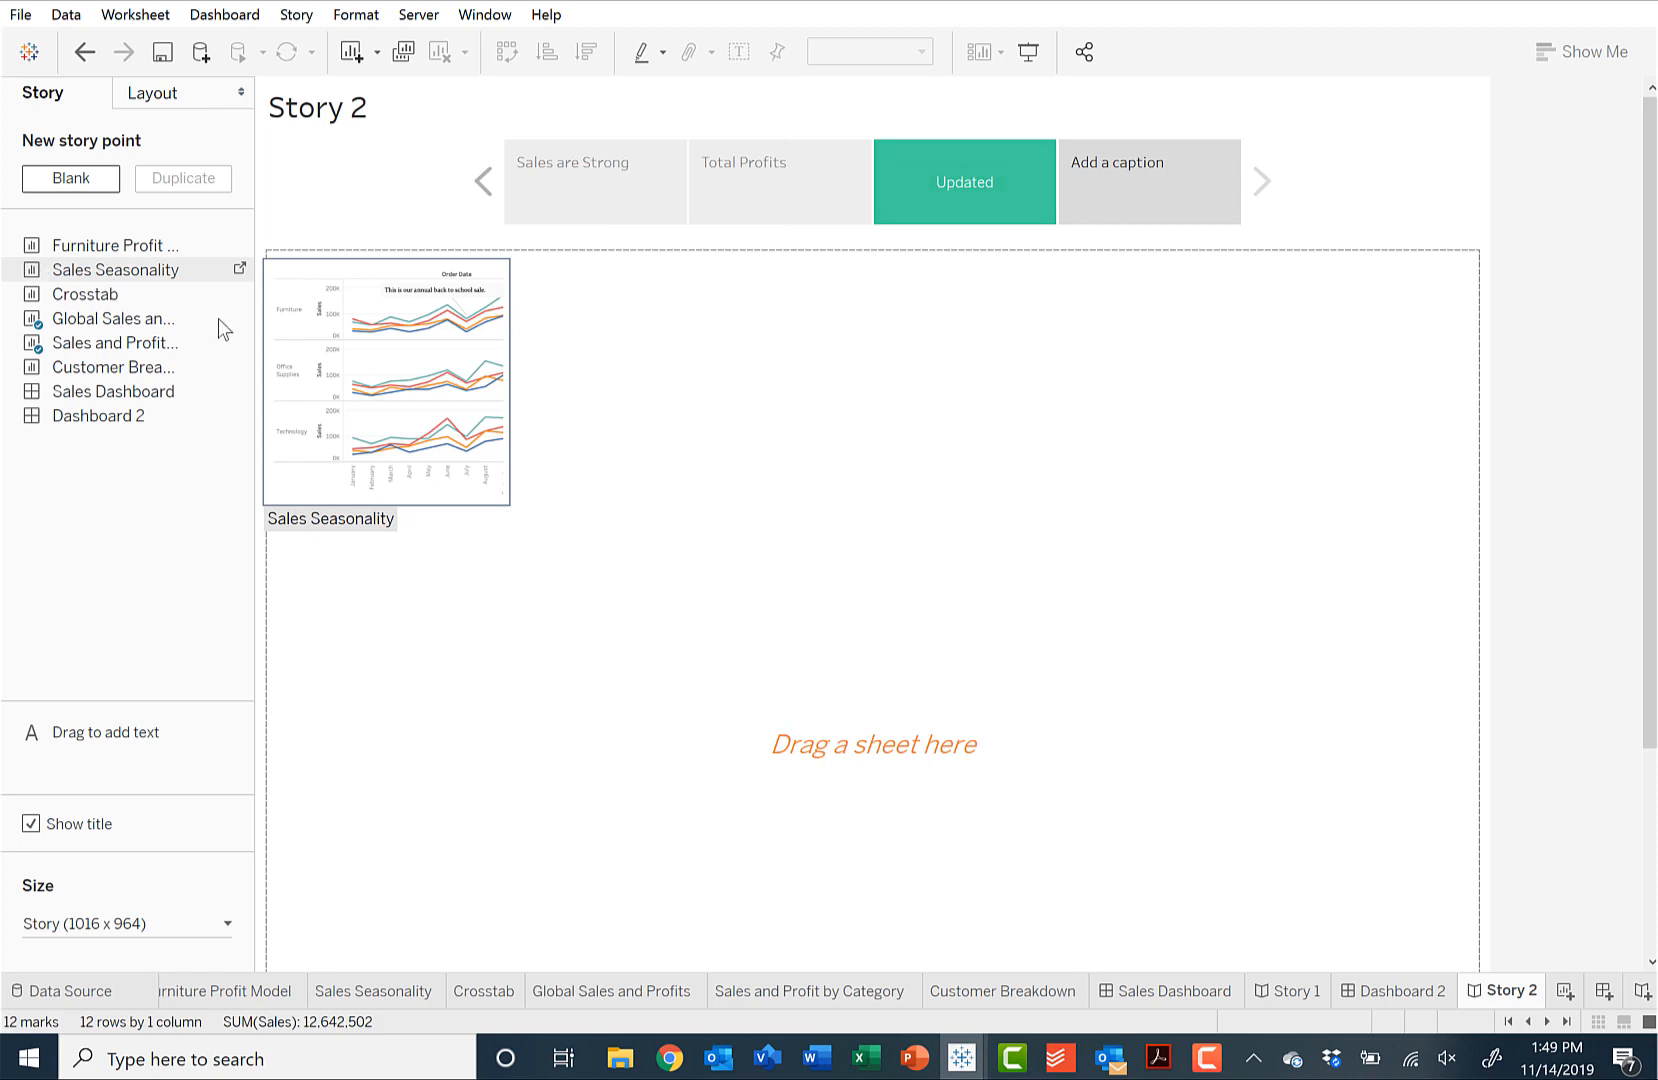
{"action": "mouse_move", "coordinate": [190, 350]}
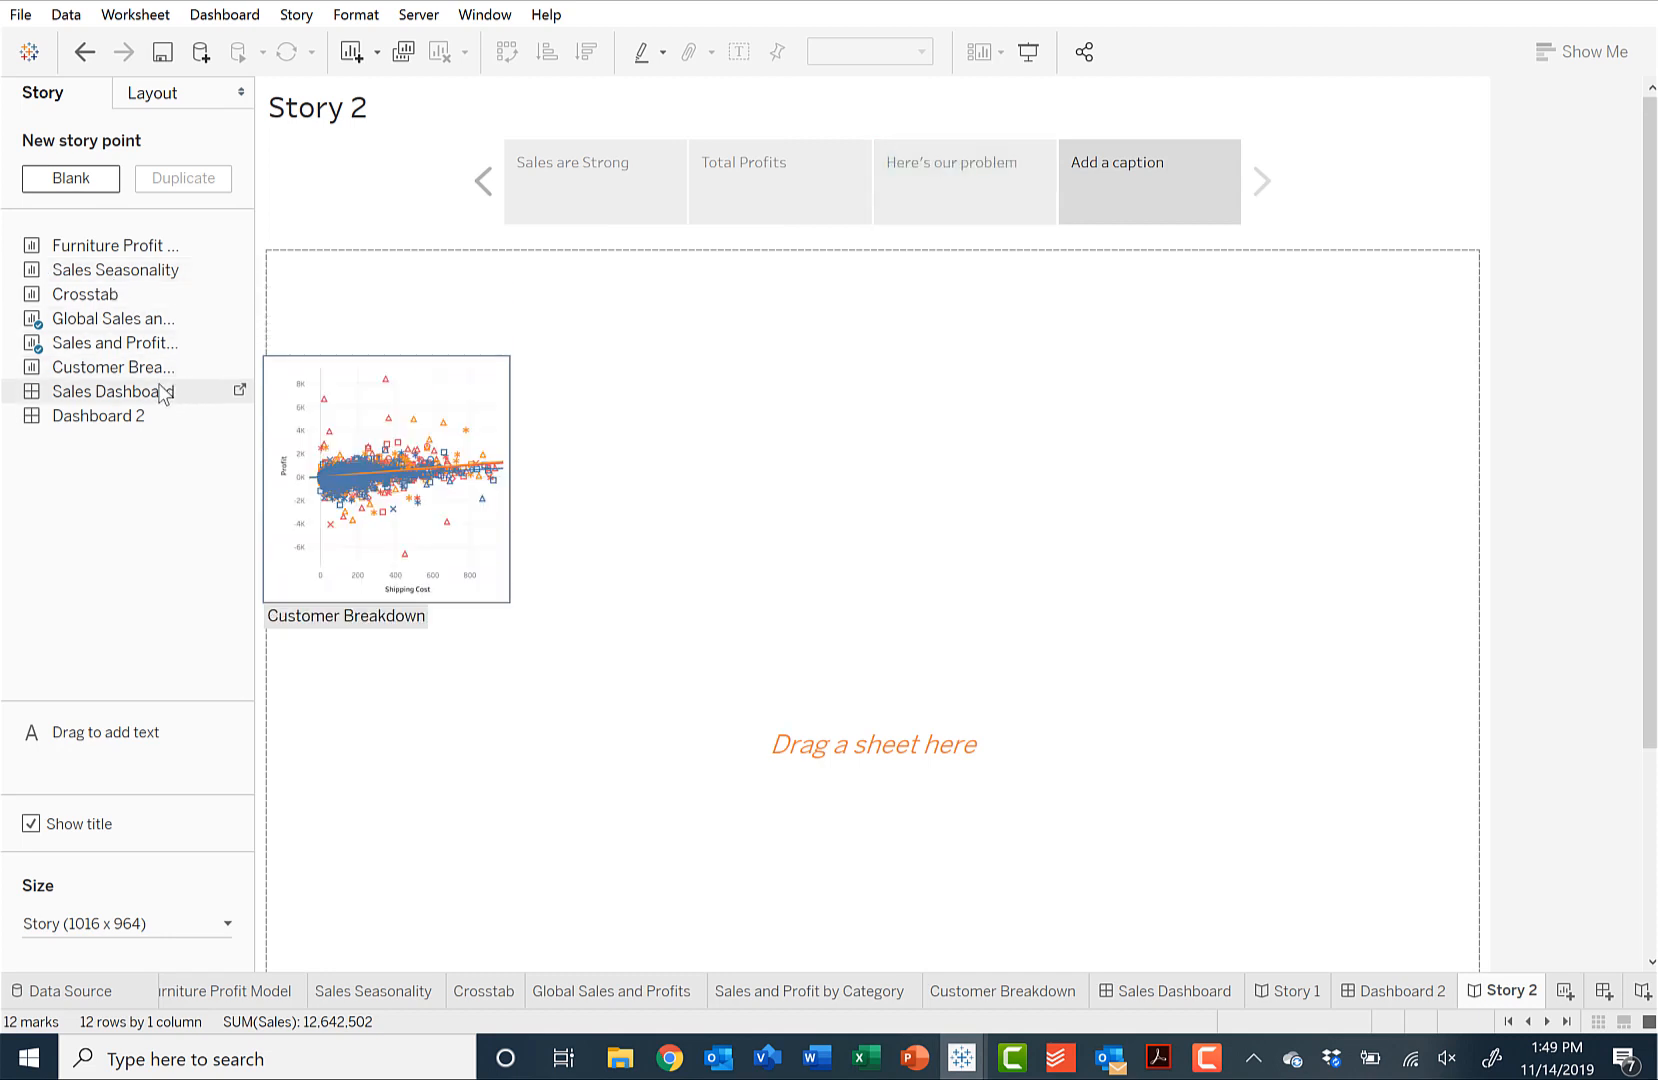
{"action": "mouse_move", "coordinate": [165, 393]}
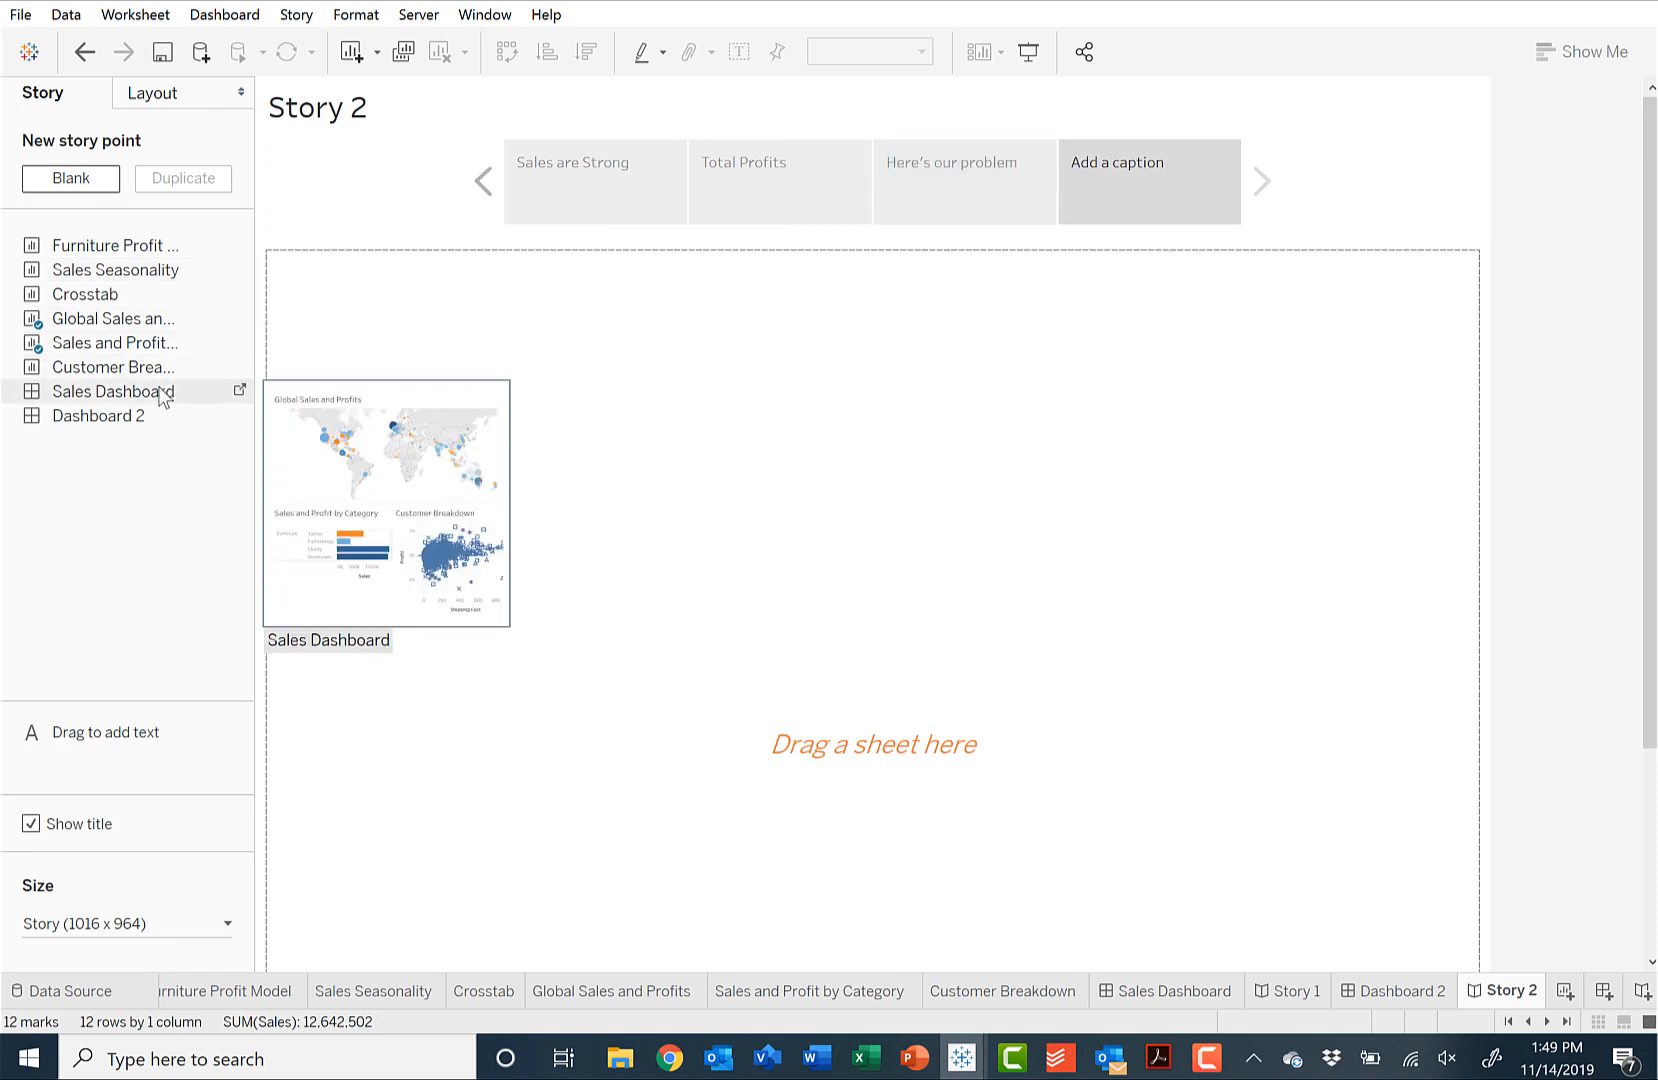
{"action": "mouse_move", "coordinate": [1032, 181]}
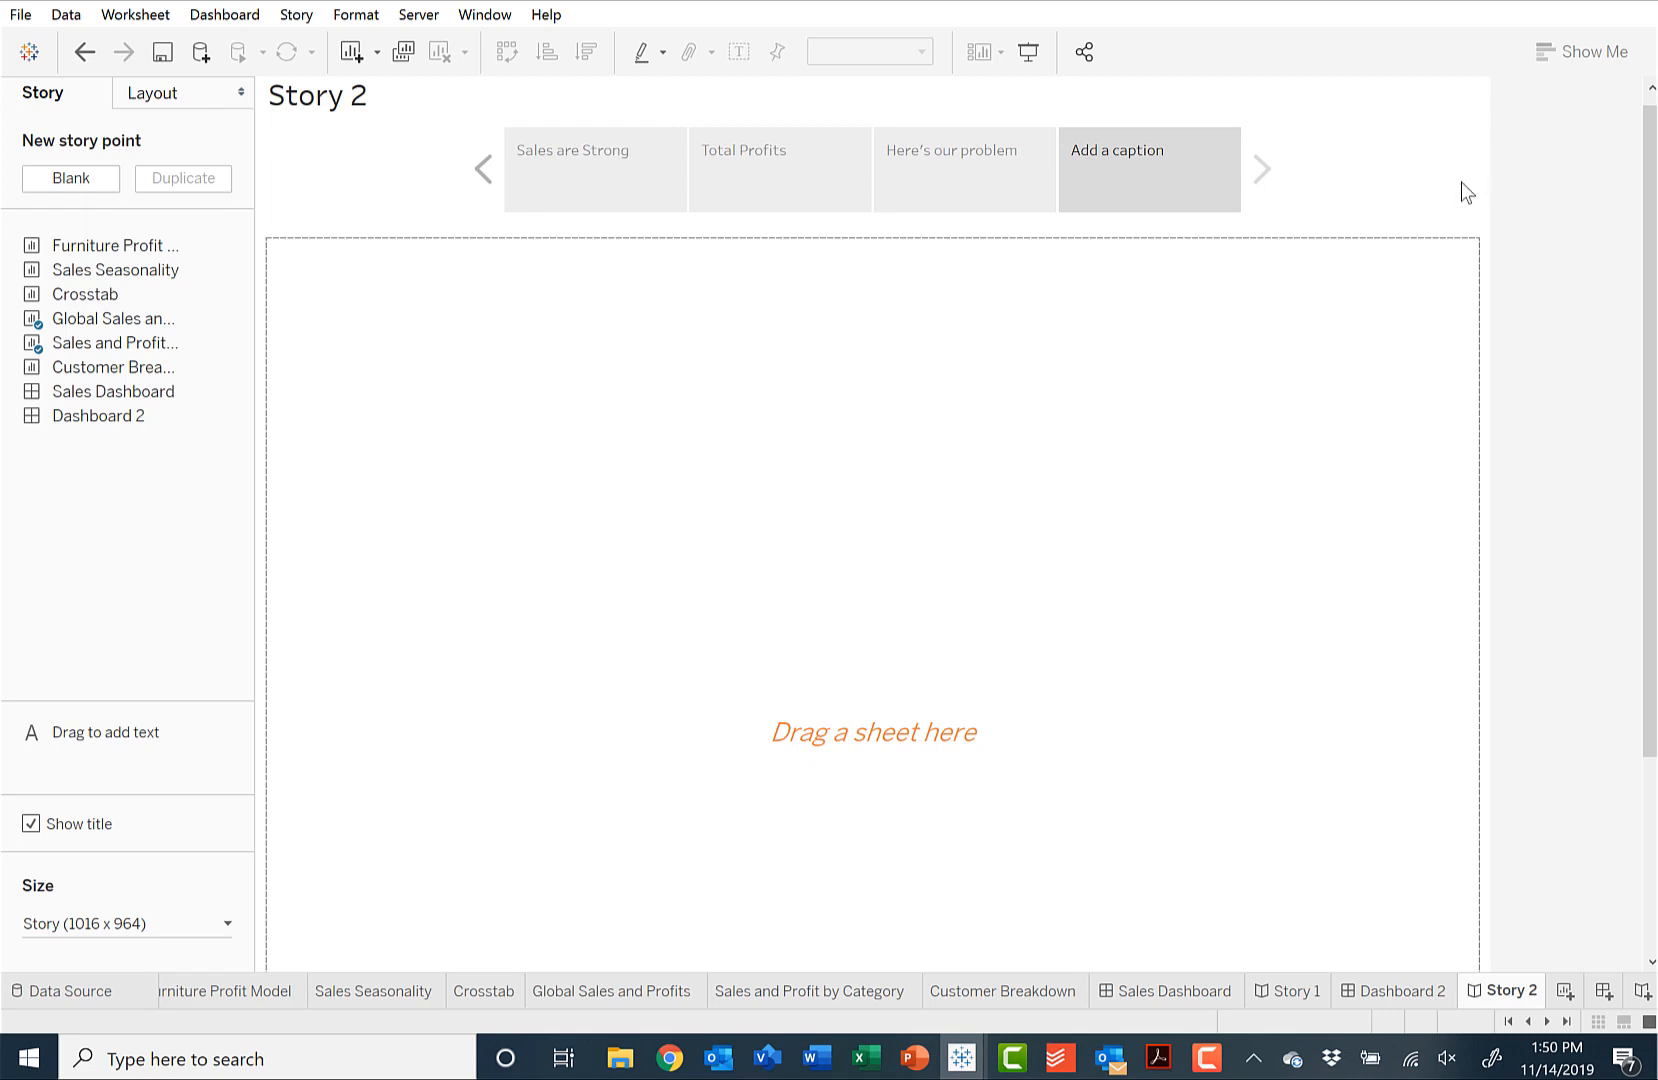
- Caption the fourth story point "Conclusion" and place Dashboard 2 in it
{"action": "right_click", "coordinate": [880, 486]}
{"action": "double_click", "coordinate": [1152, 160]}
{"action": "type", "text": "Conclusion"}
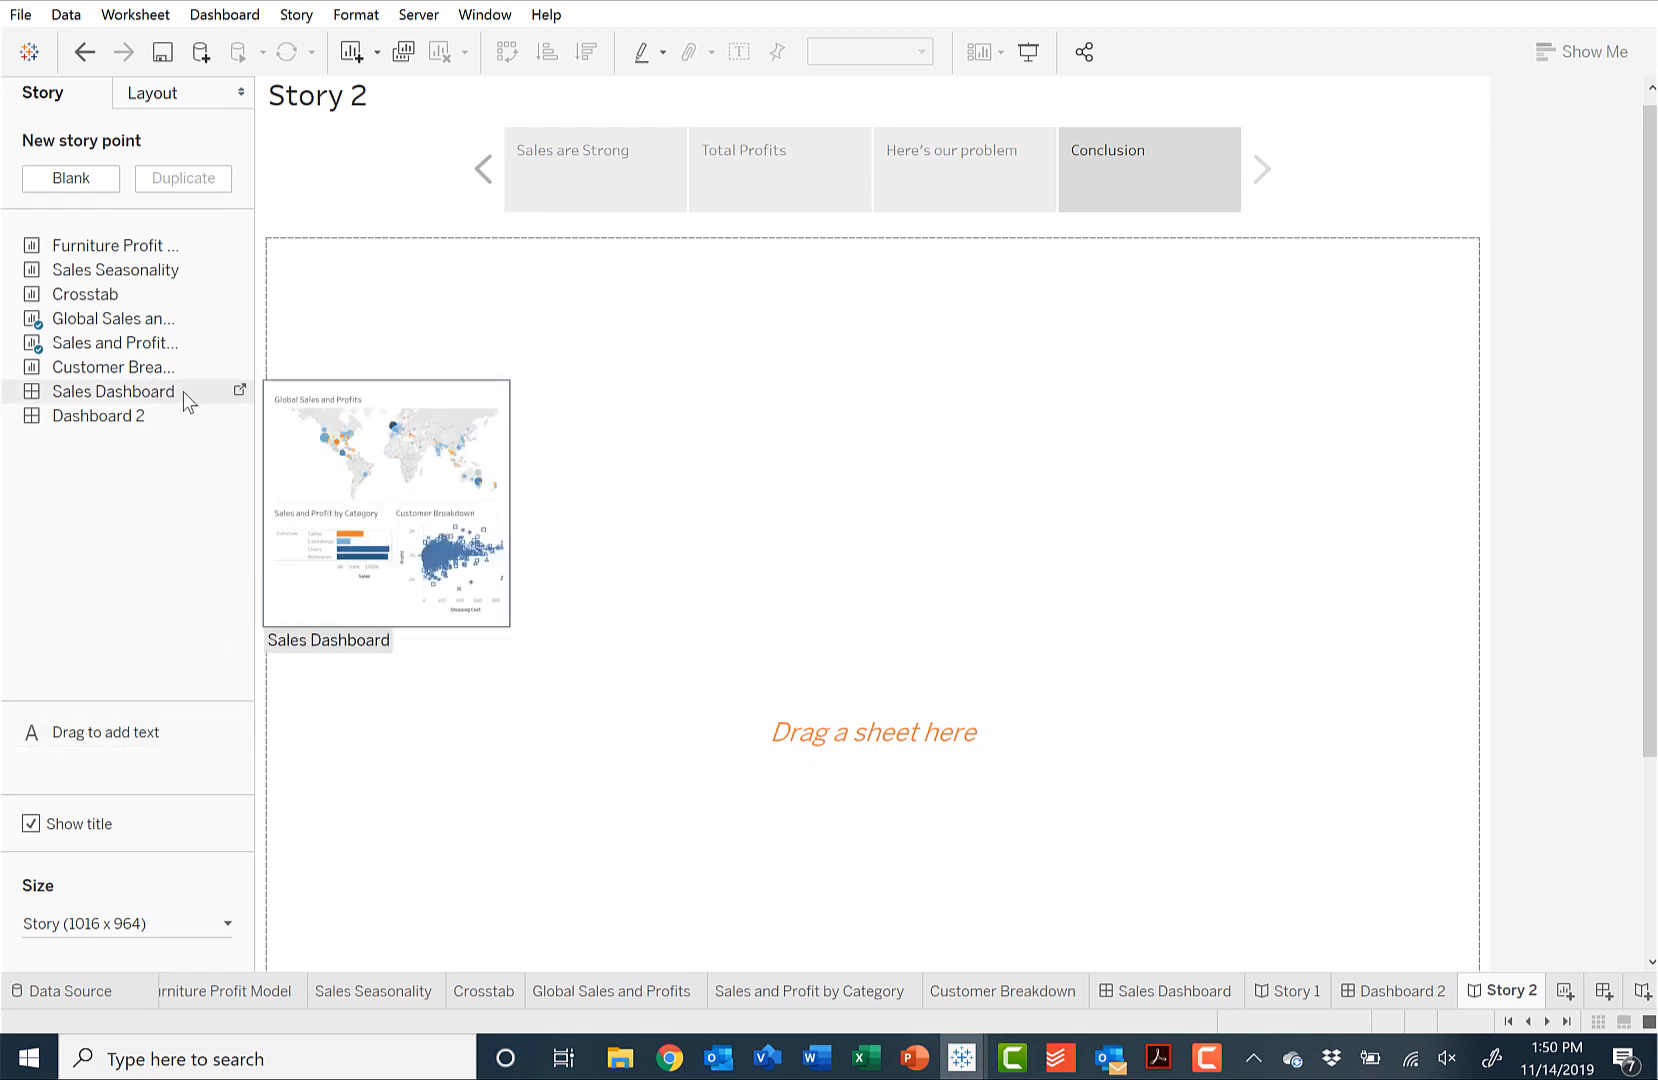
{"action": "mouse_move", "coordinate": [79, 418]}
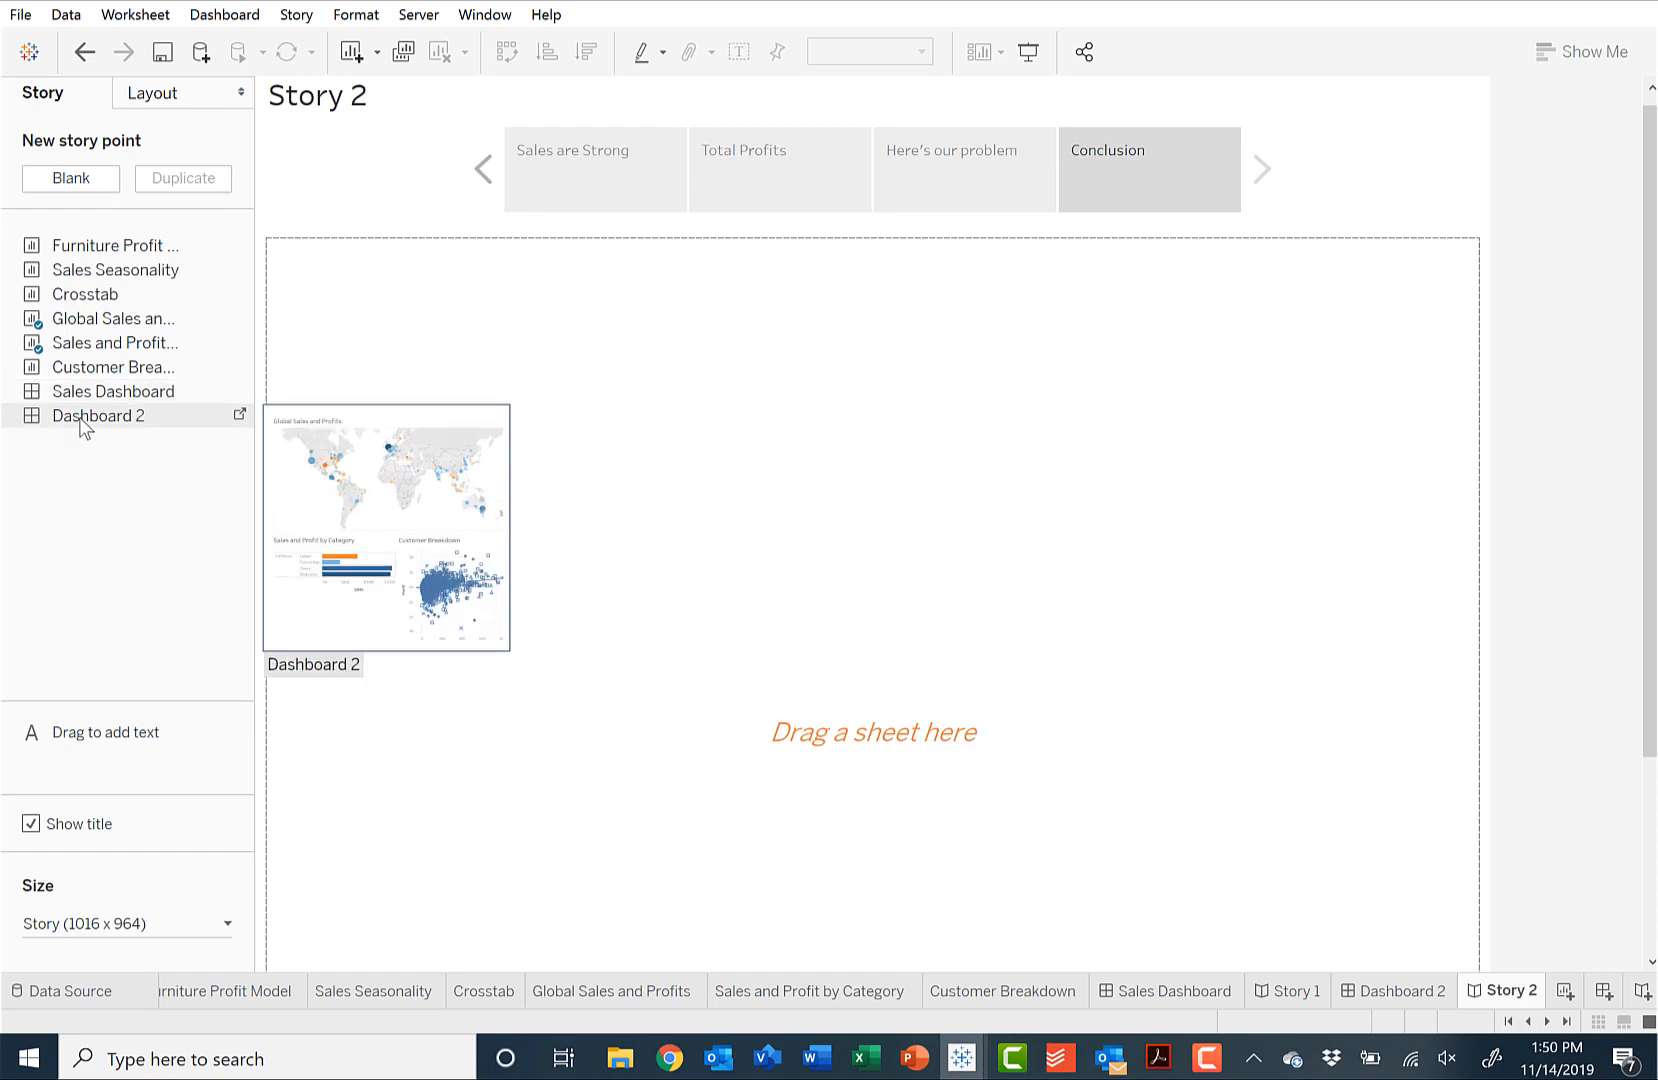
{"action": "left_click_drag", "start_coordinate": [75, 418], "coordinate": [1598, 424]}
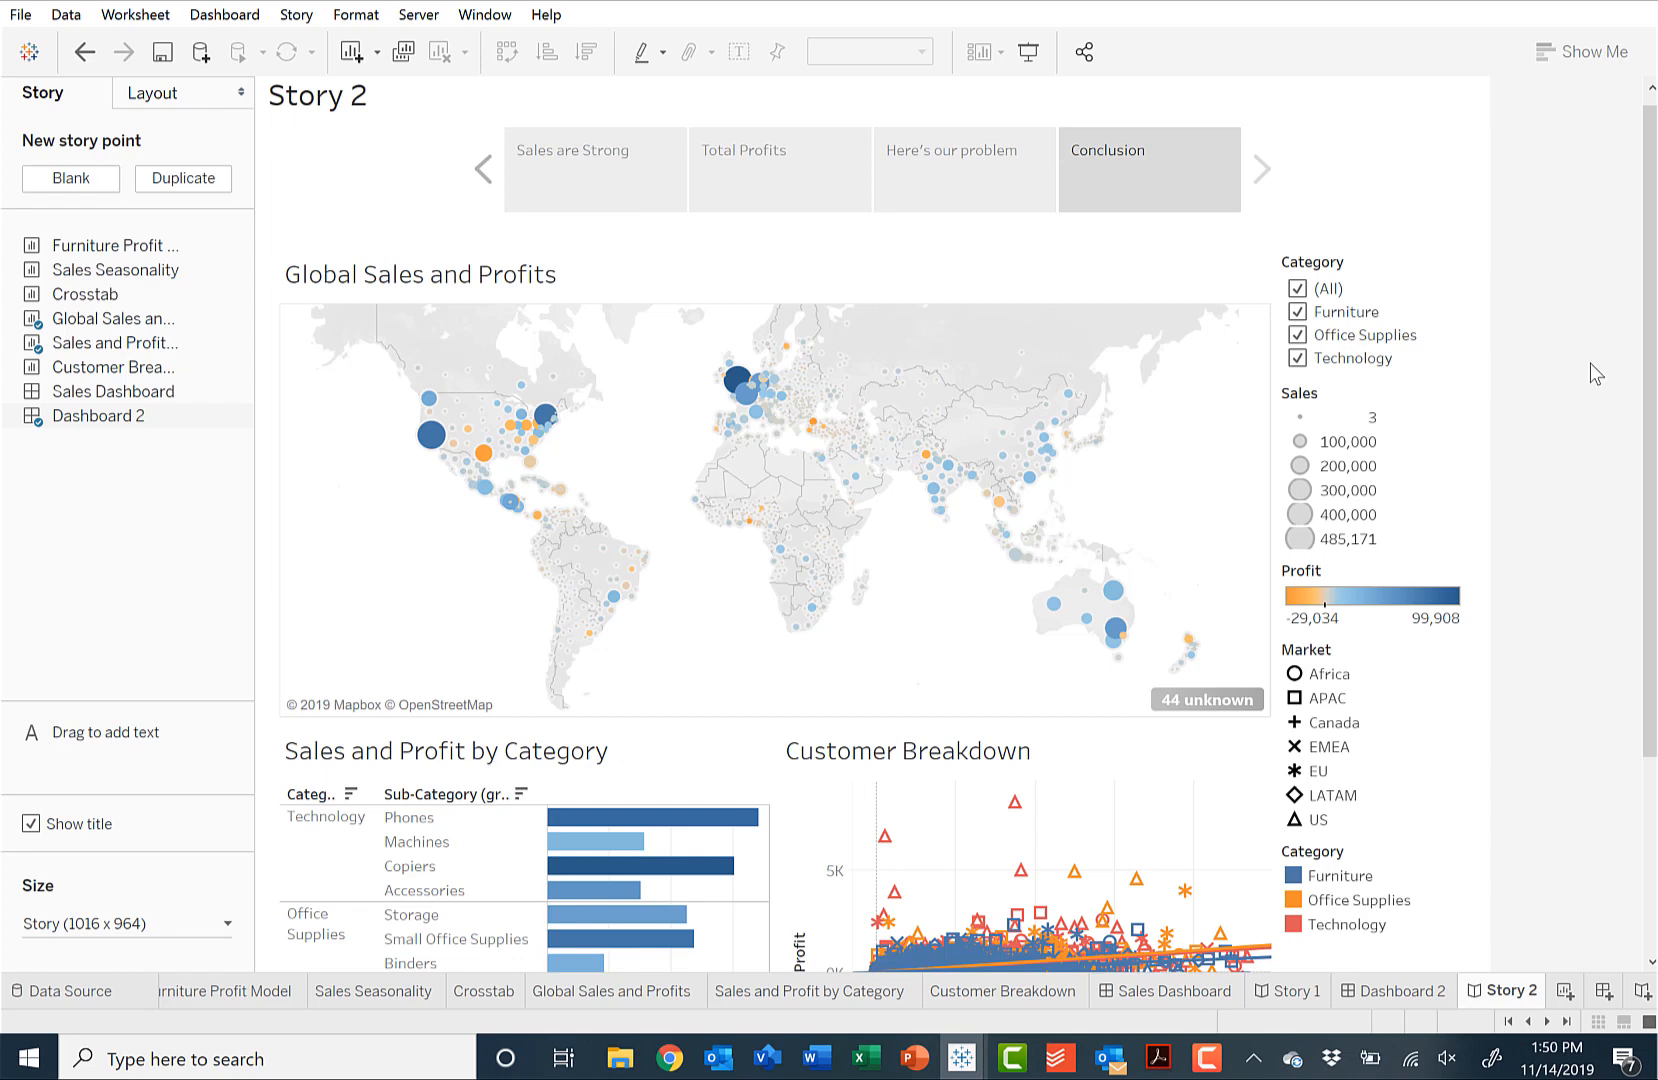
{"action": "right_click", "coordinate": [880, 640]}
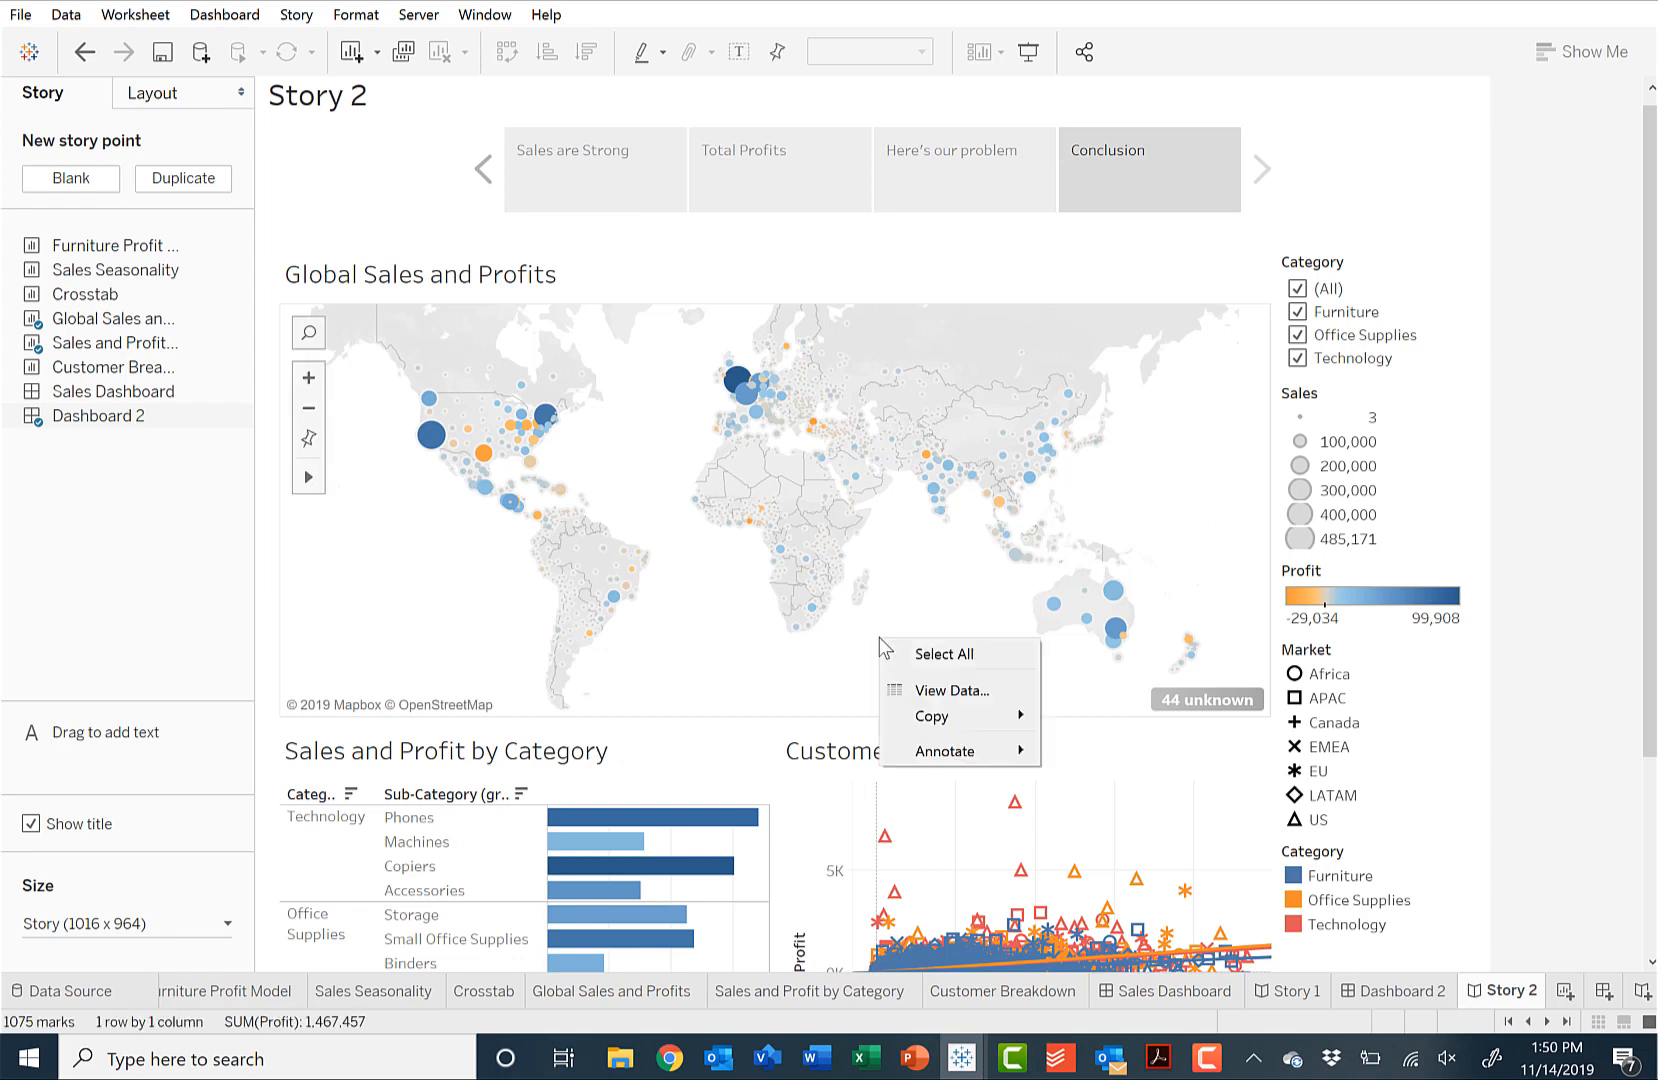
{"action": "mouse_move", "coordinate": [940, 755]}
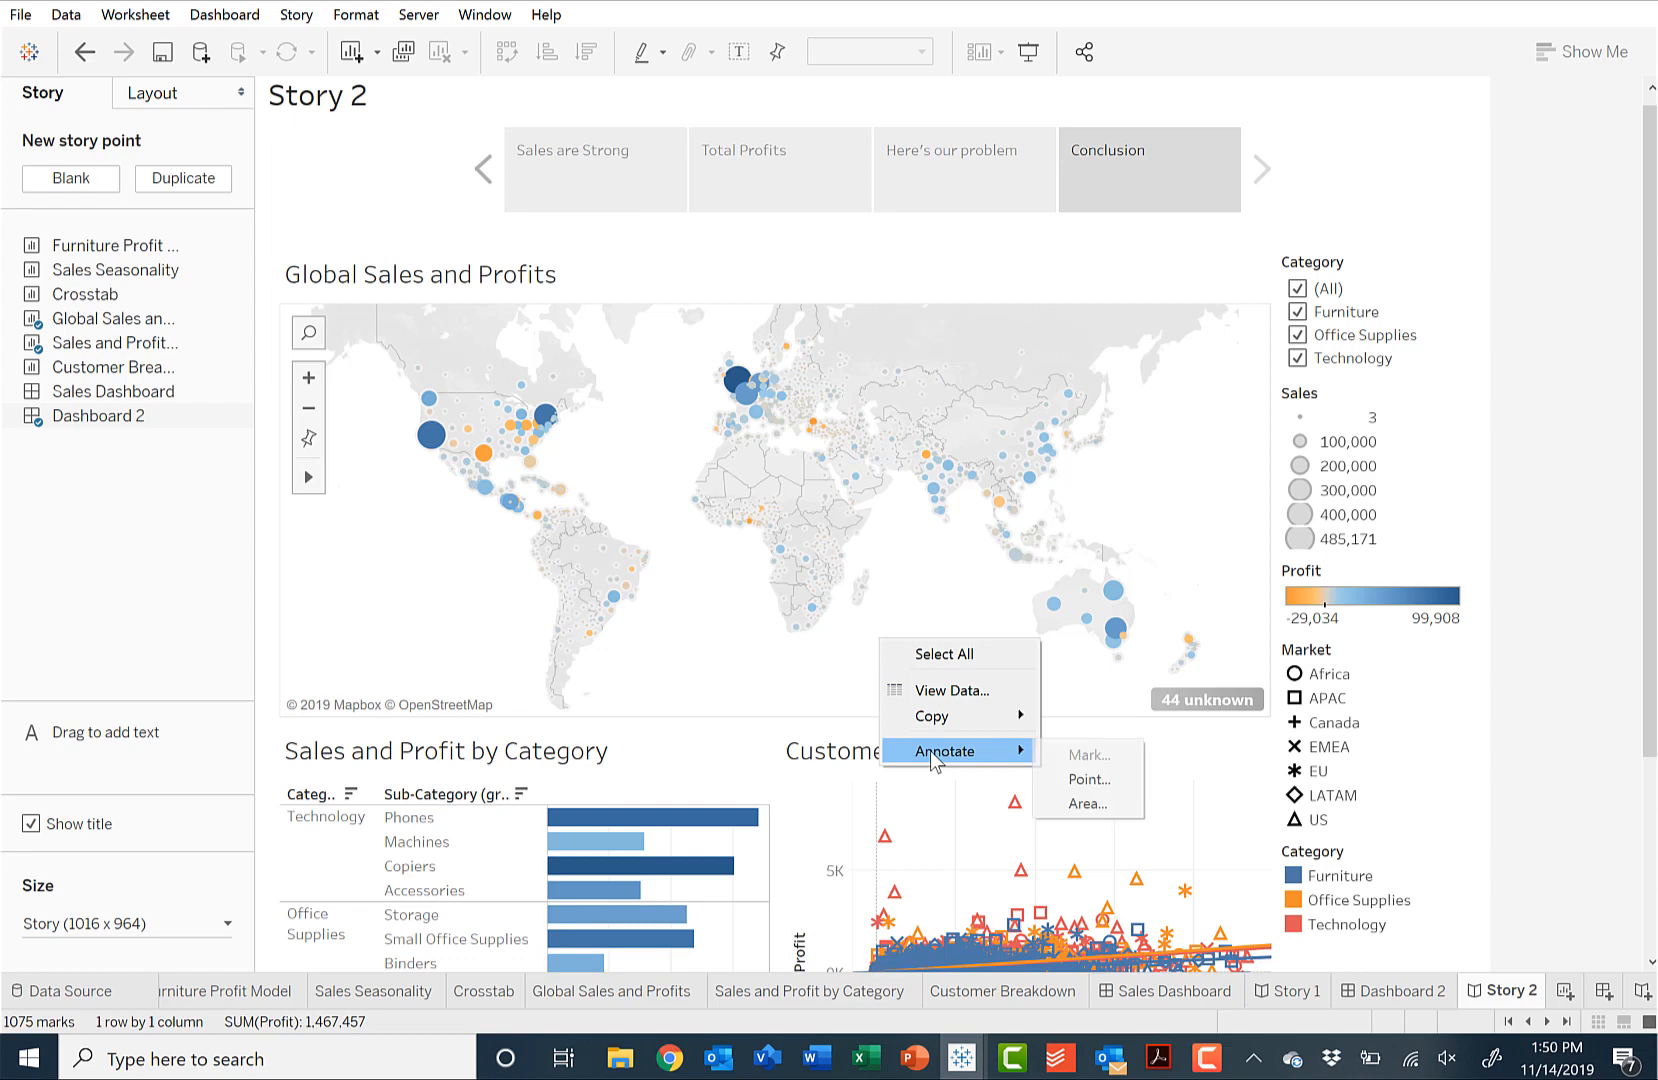
{"action": "left_click", "coordinate": [1097, 782]}
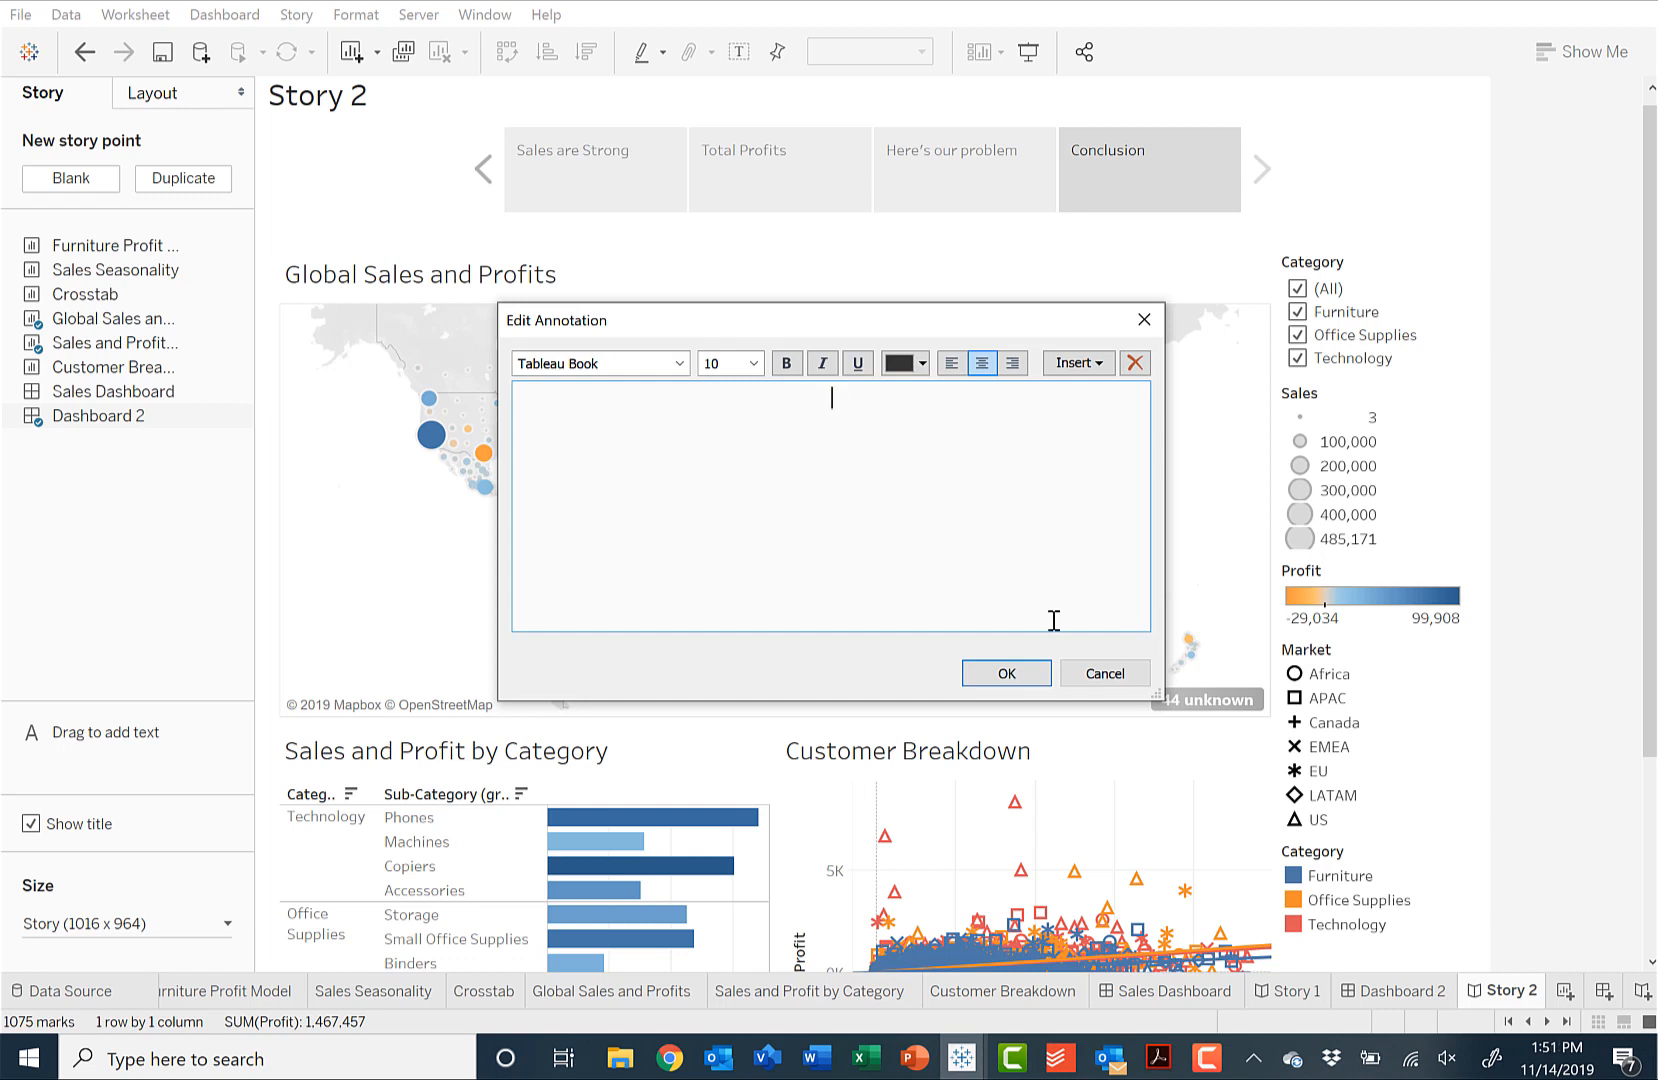
{"action": "left_click", "coordinate": [1112, 676]}
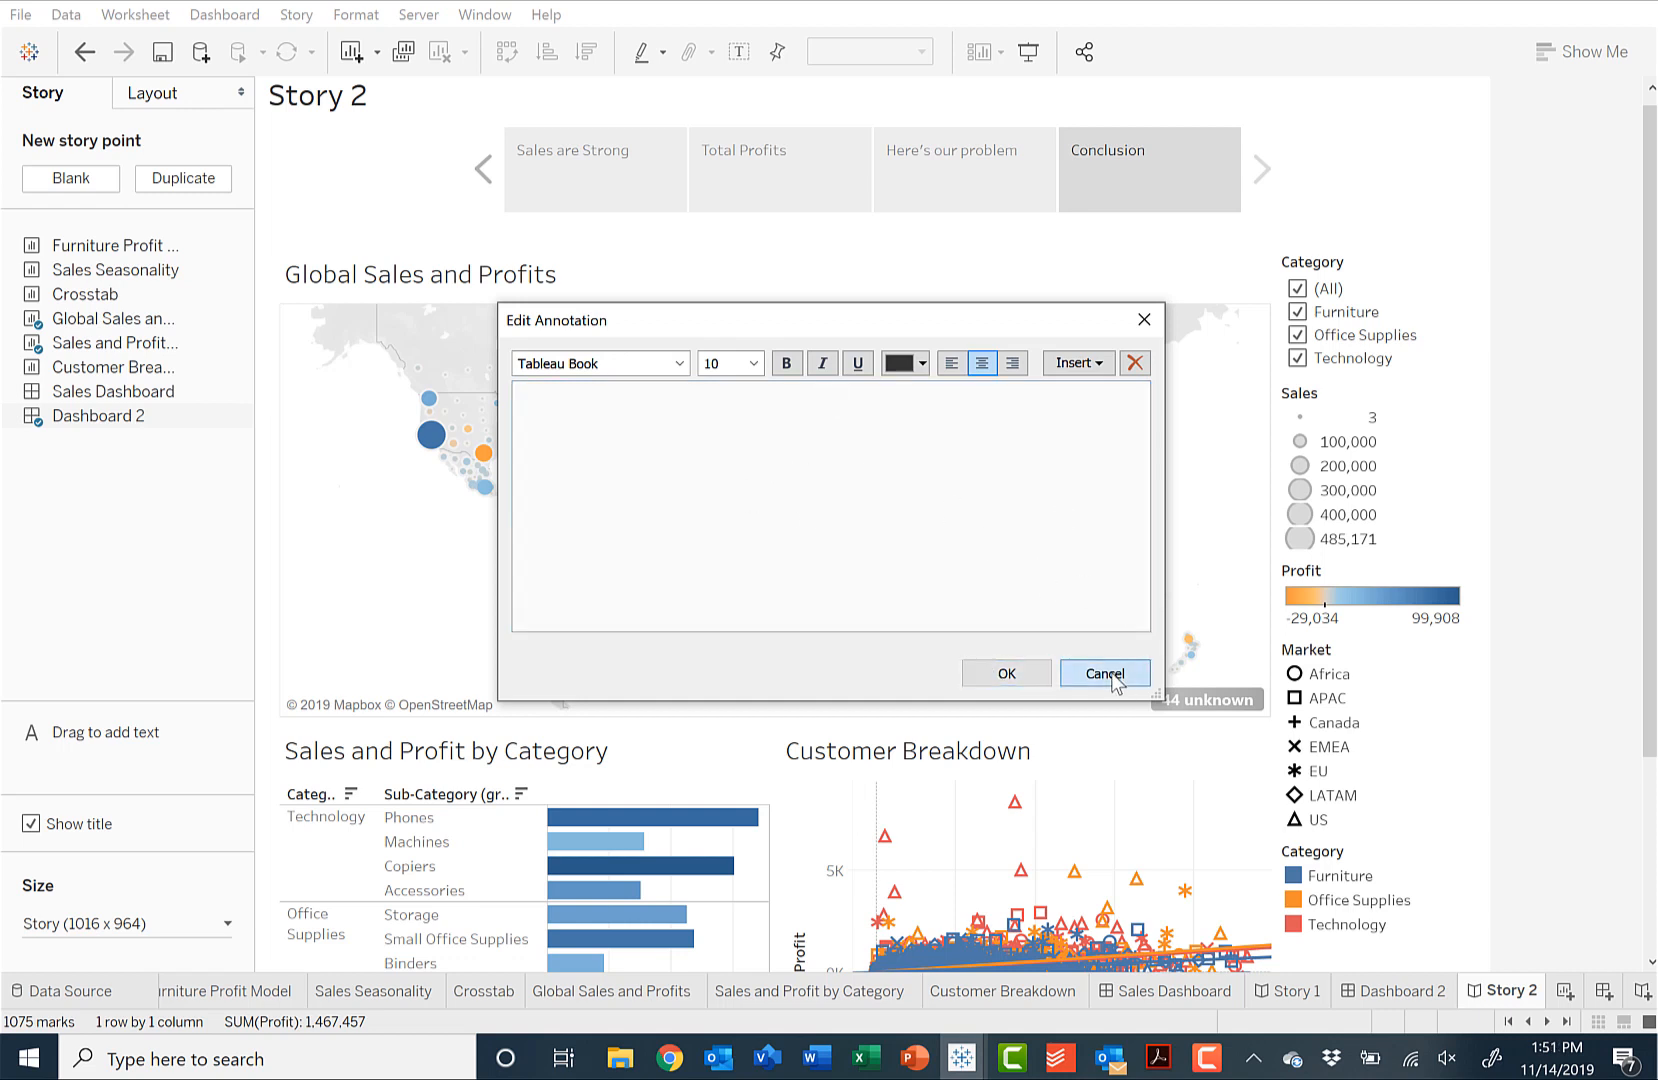